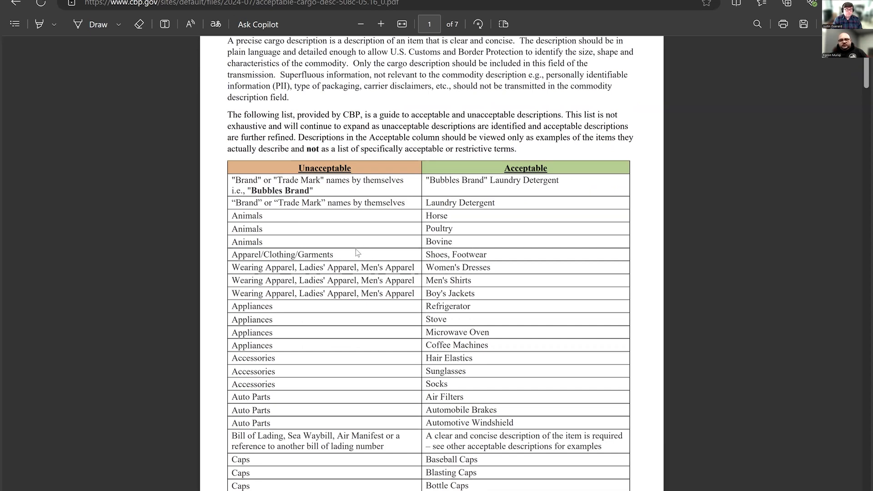
- Examine the unacceptable and acceptable cargo description examples on the first two pages of the CBP guide
scroll(366, 297, down, 3)
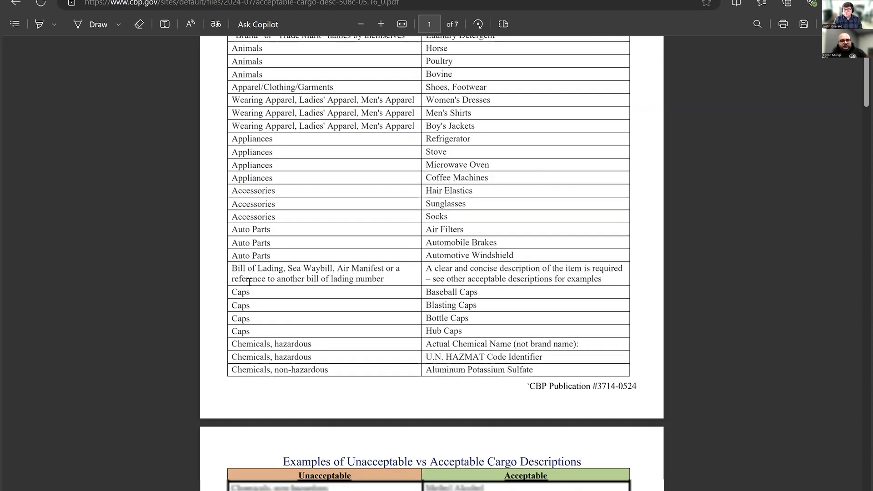
scroll(249, 279, up, 1)
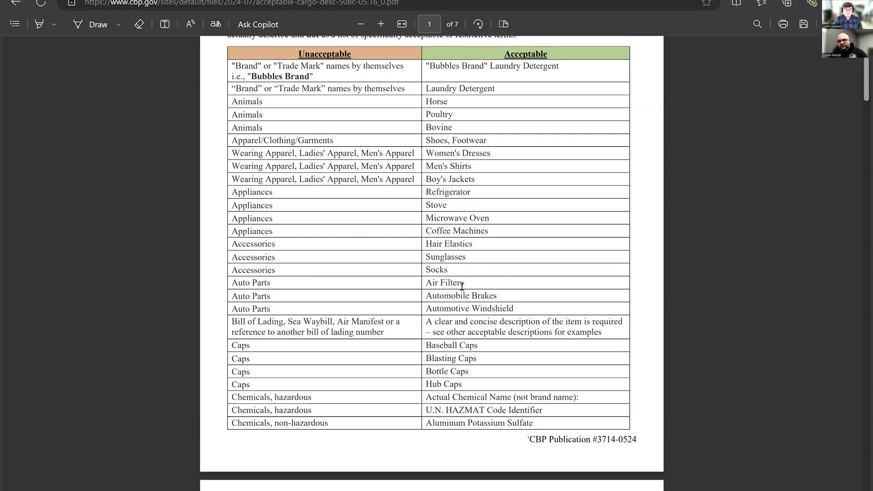
scroll(410, 249, down, 2)
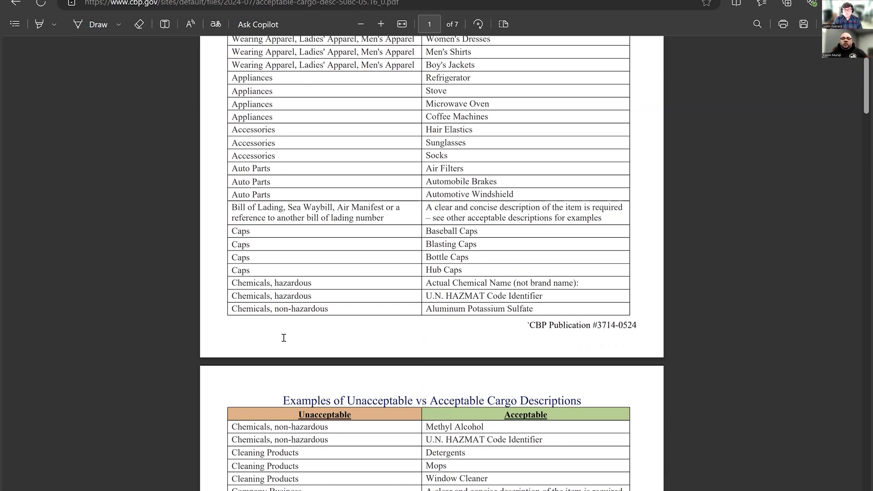
scroll(284, 338, down, 5)
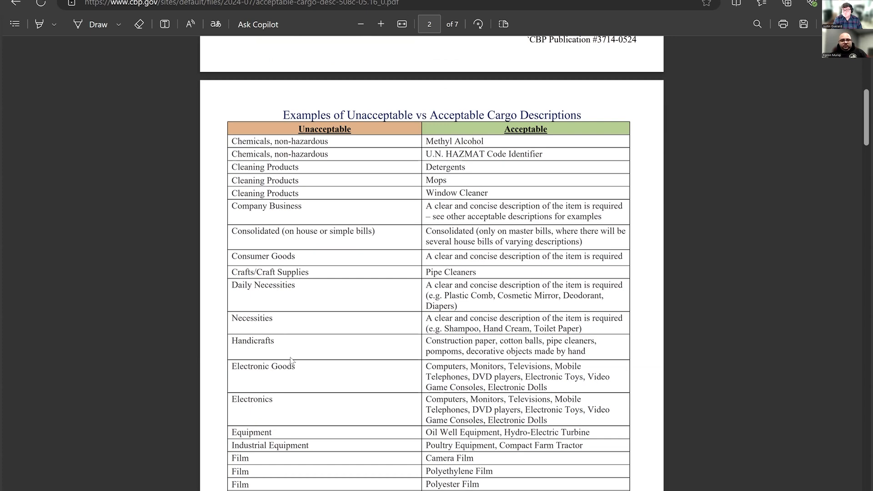
scroll(366, 402, up, 4)
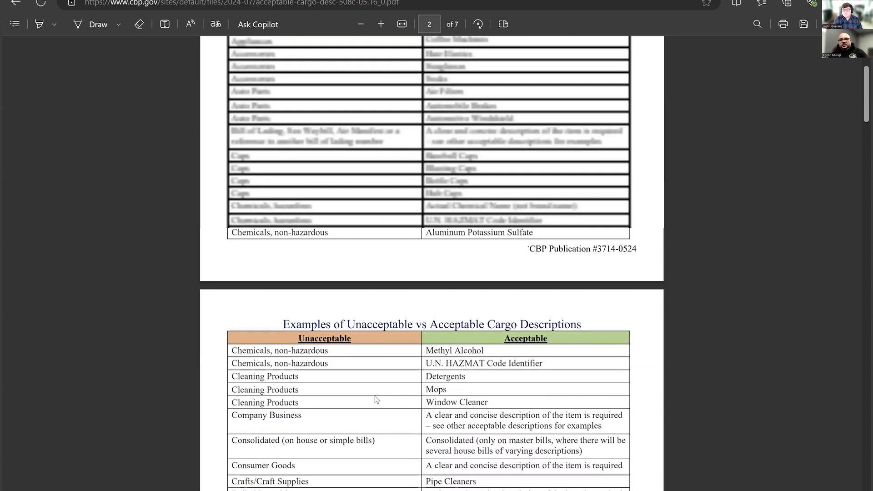
scroll(394, 405, up, 1)
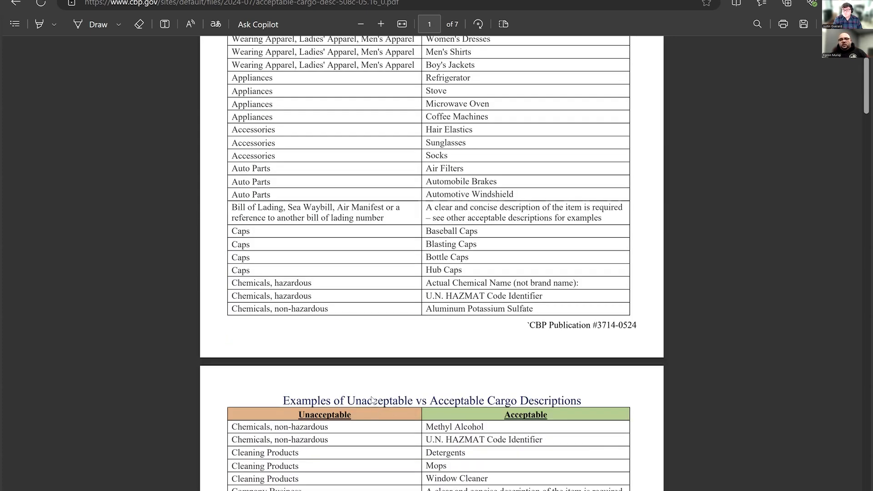
scroll(370, 395, up, 5)
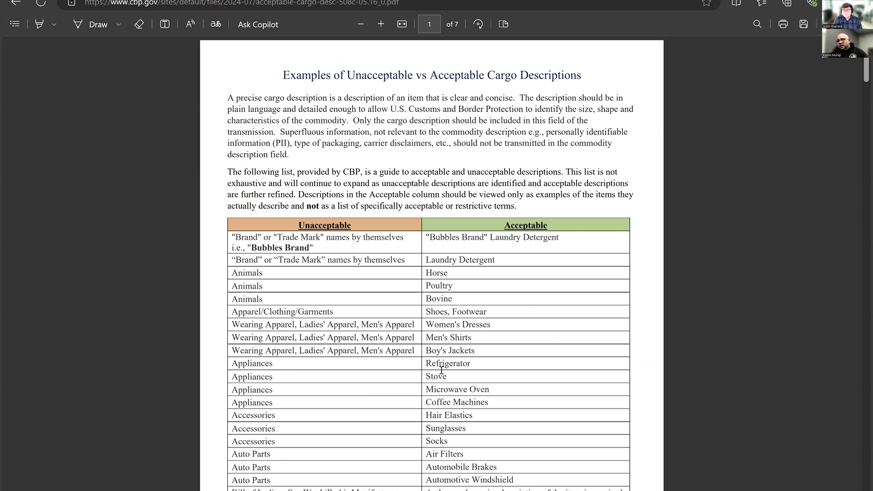
- Look through the cargo description examples from the first page to the contact information on page 7
scroll(585, 336, down, 3)
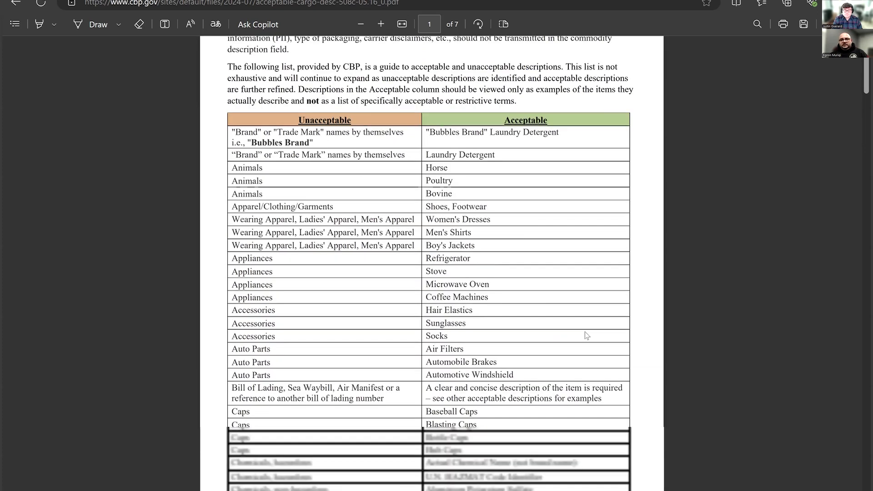
scroll(587, 337, down, 3)
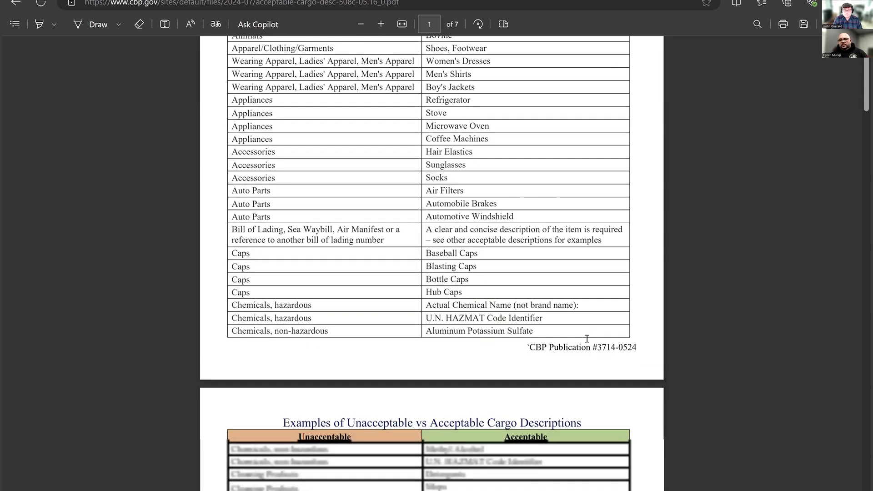
scroll(587, 339, down, 12)
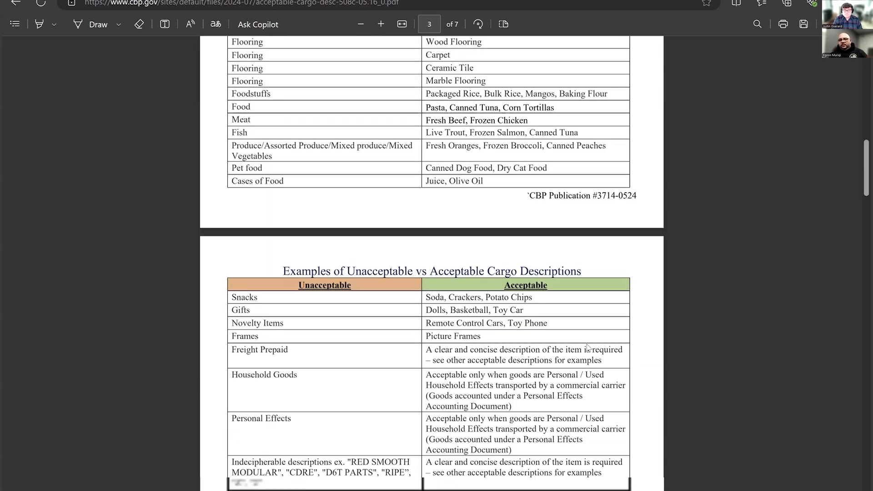
scroll(586, 346, down, 6)
scroll(591, 347, down, 4)
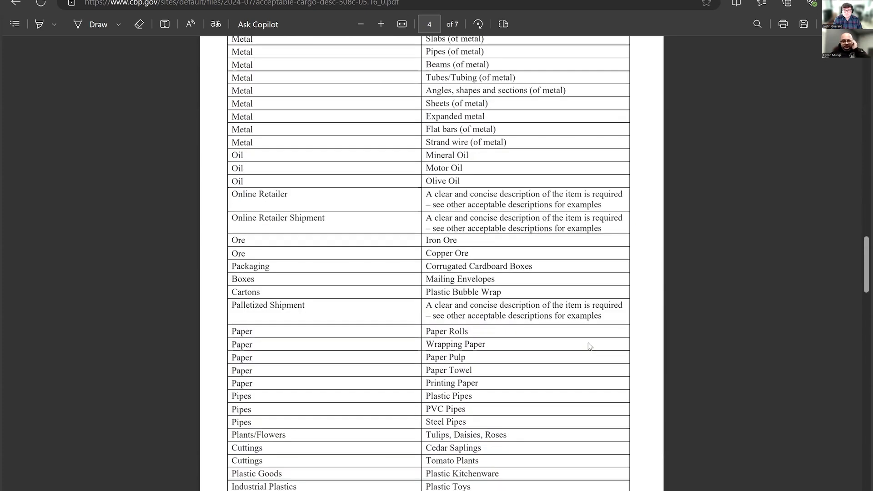
scroll(588, 348, down, 3)
scroll(590, 350, down, 3)
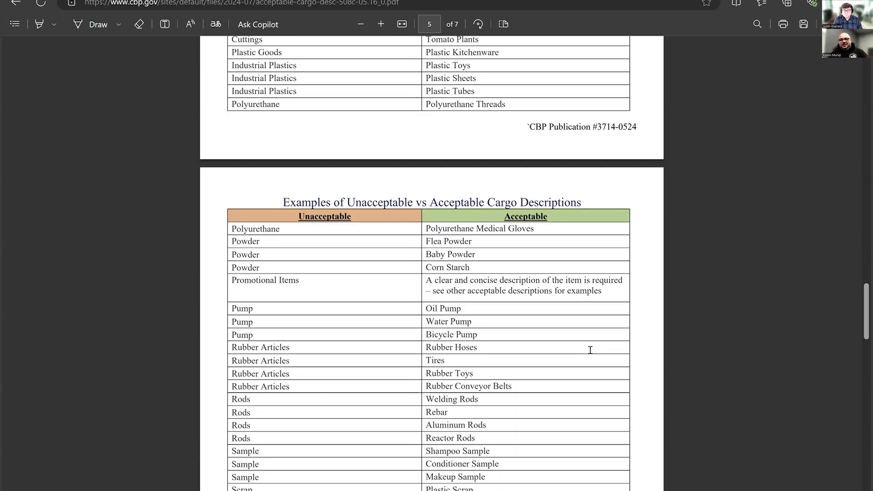
scroll(590, 349, down, 10)
scroll(588, 352, down, 4)
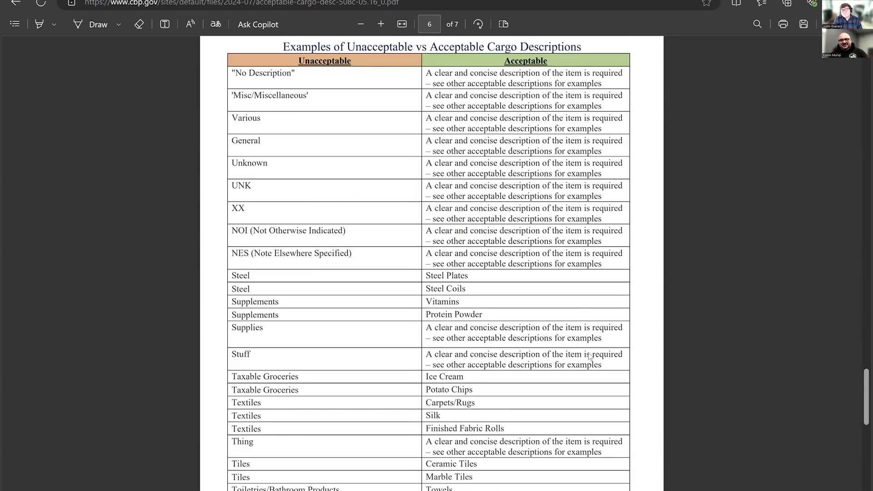
scroll(523, 359, down, 10)
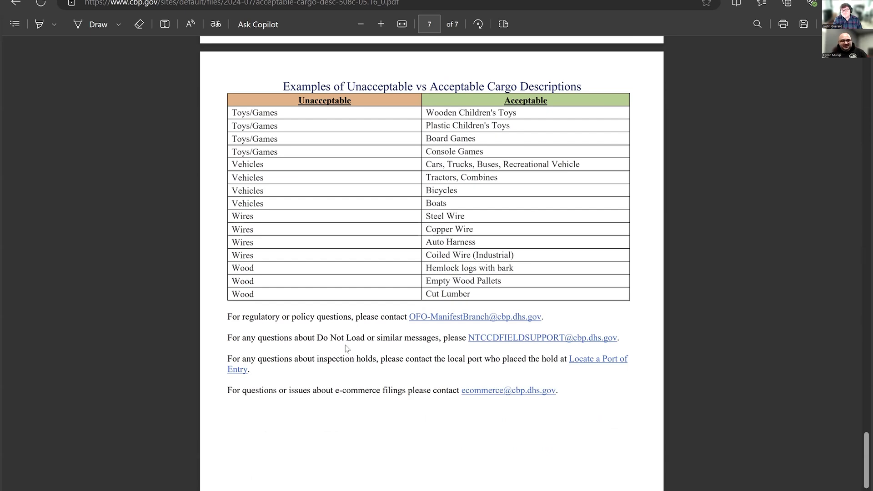
scroll(348, 349, down, 5)
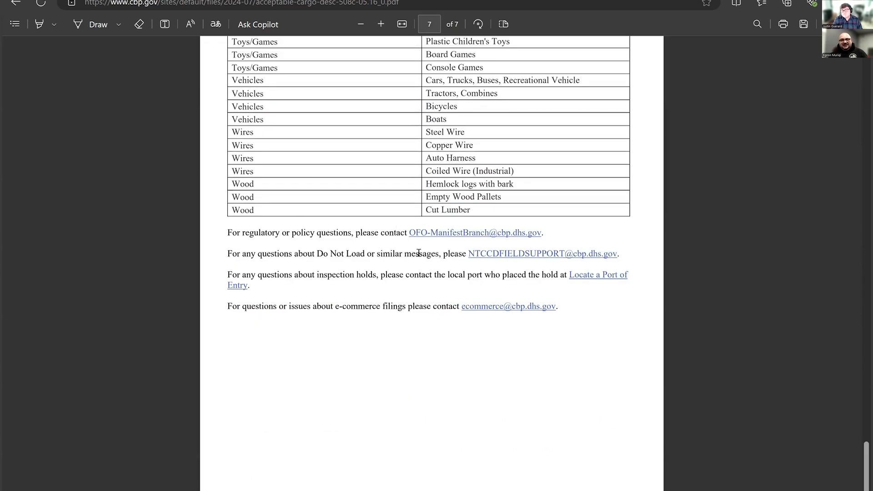
- Review the unacceptable description entries from page 7 back to page 5, including vague terms such as General Cargo and FAK
scroll(417, 254, up, 1)
scroll(382, 298, up, 5)
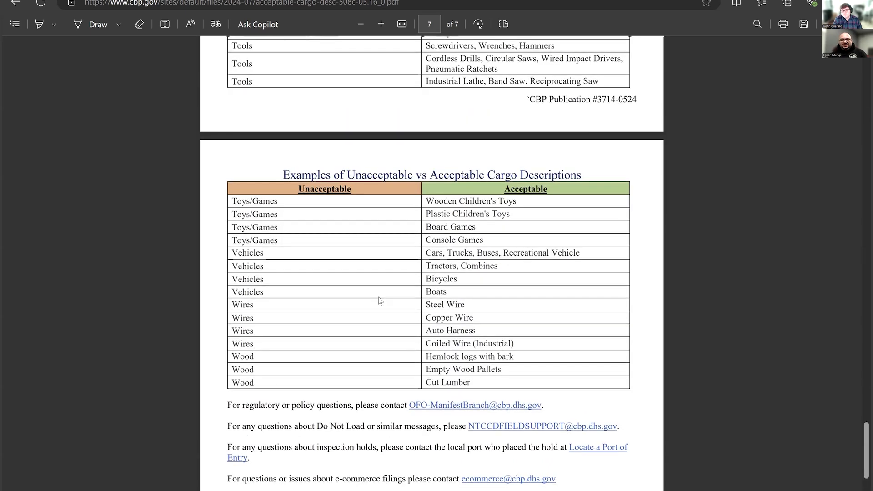
scroll(379, 300, up, 2)
scroll(379, 299, up, 7)
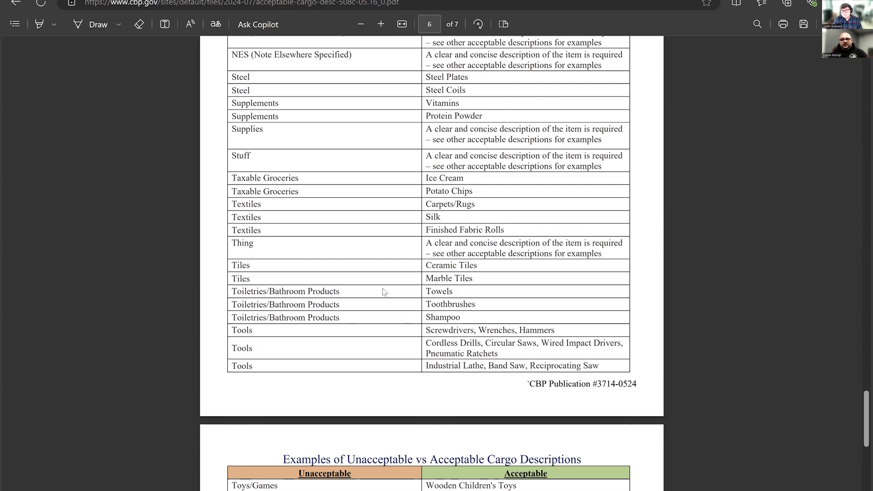
scroll(384, 312, up, 2)
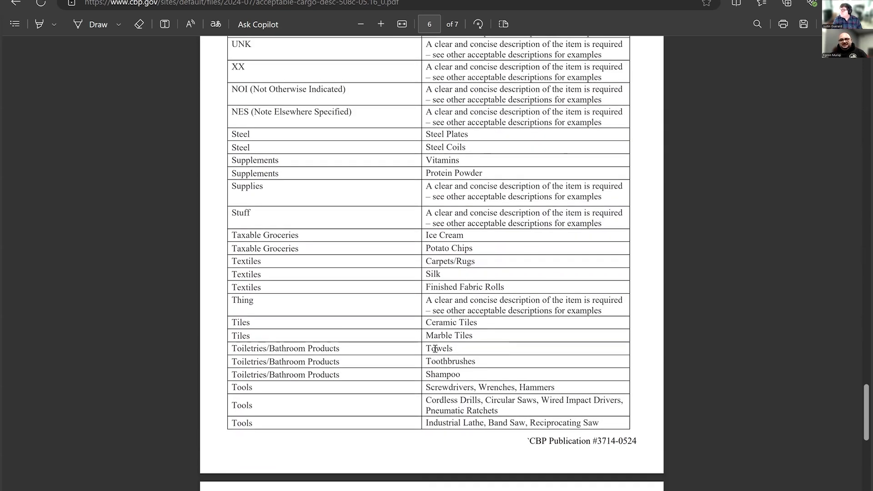
scroll(435, 349, up, 10)
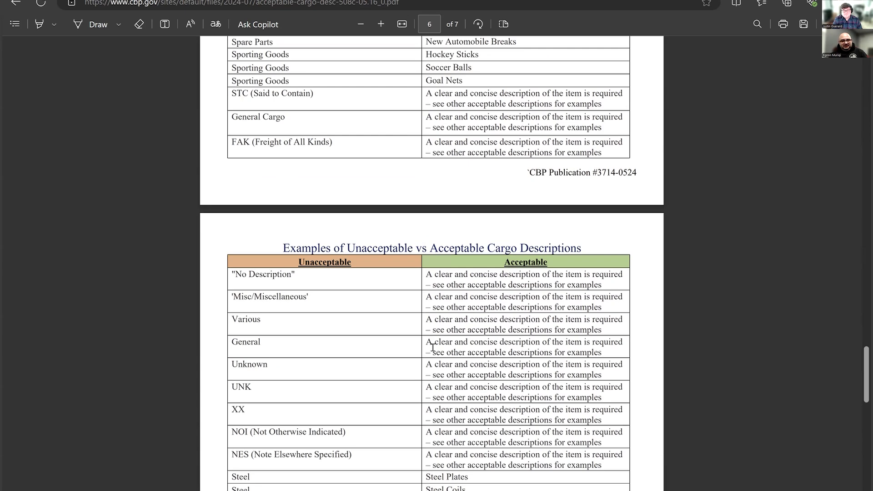
scroll(432, 346, up, 3)
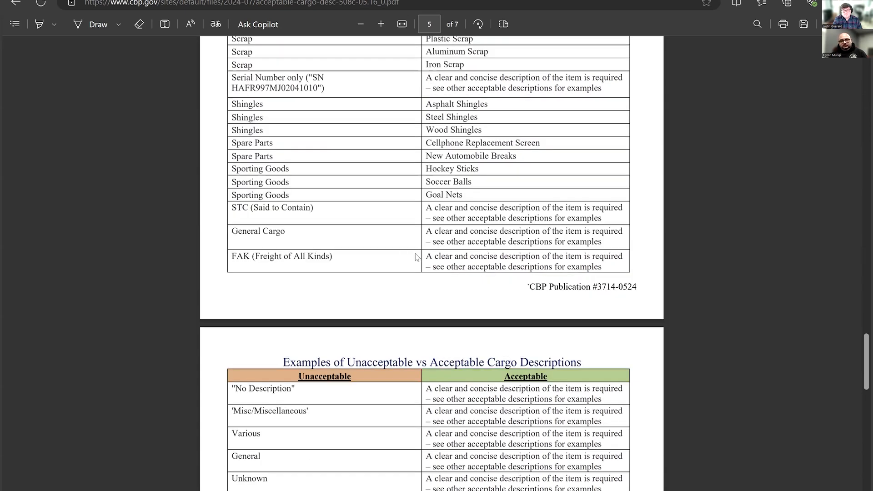
scroll(417, 257, up, 4)
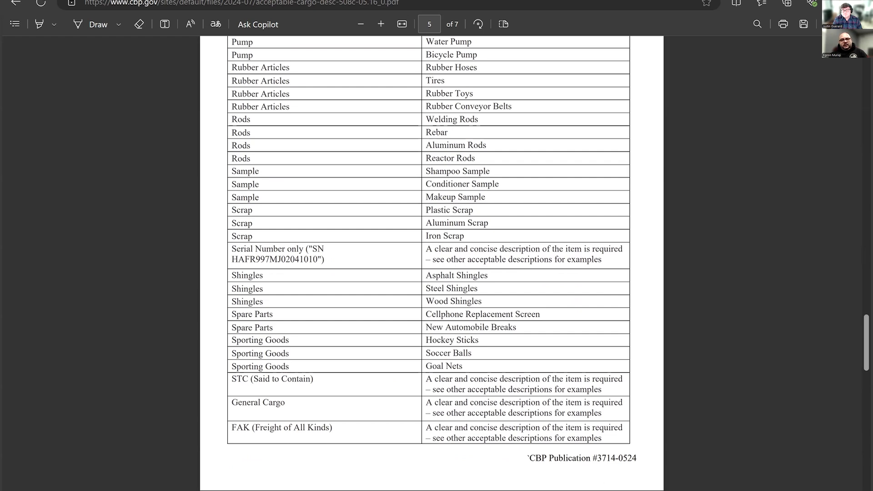
- Switch to BorderConnect and view the blank forms for creating a driver, a truck and a trailer
key(ctrl+Tab)
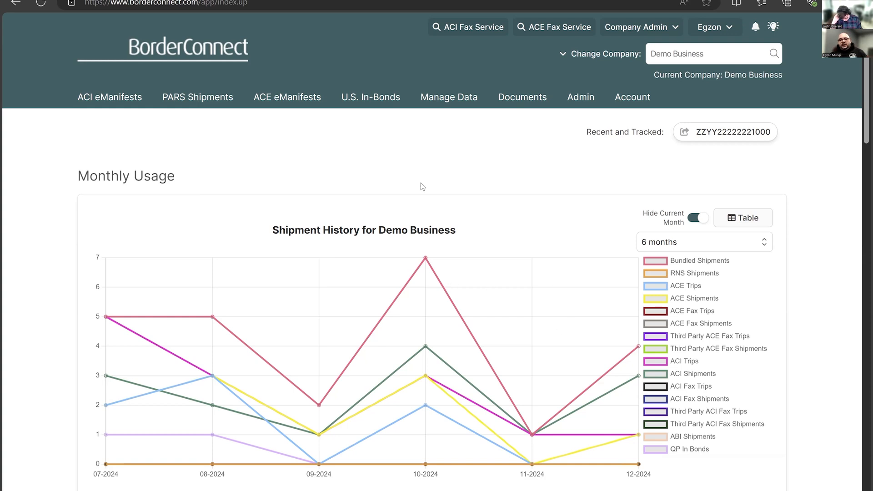
click(437, 99)
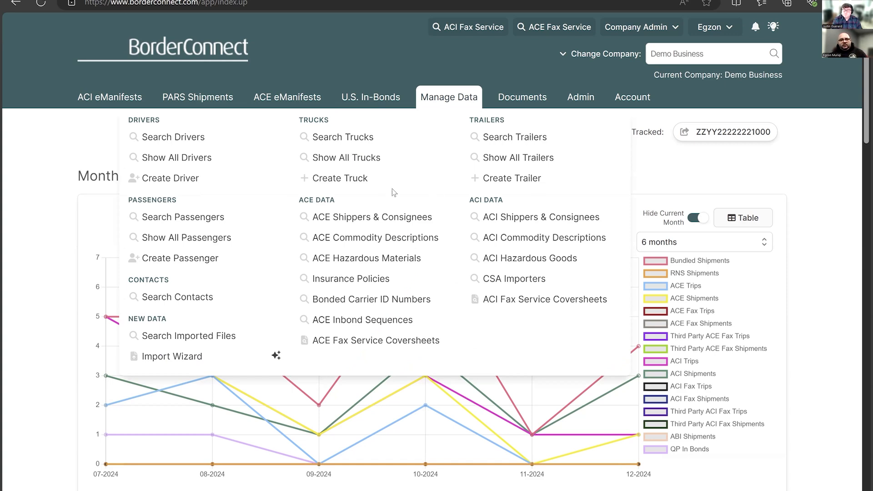
click(173, 178)
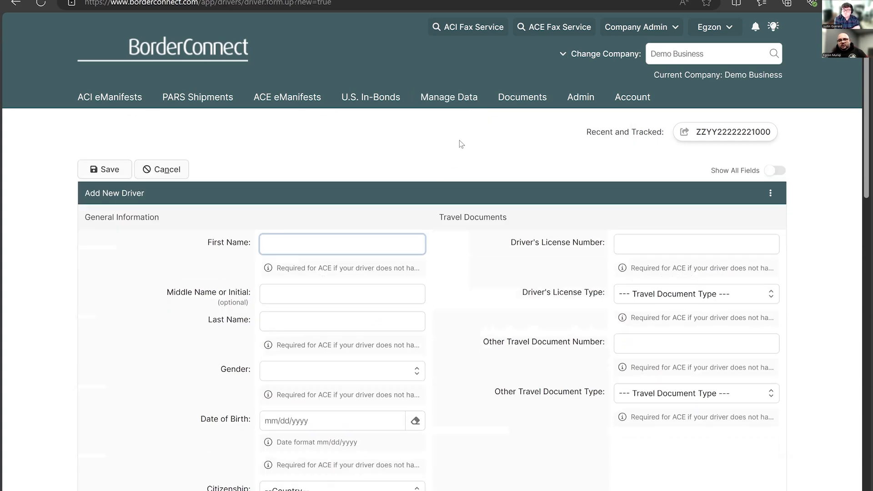
mouse_move(459, 108)
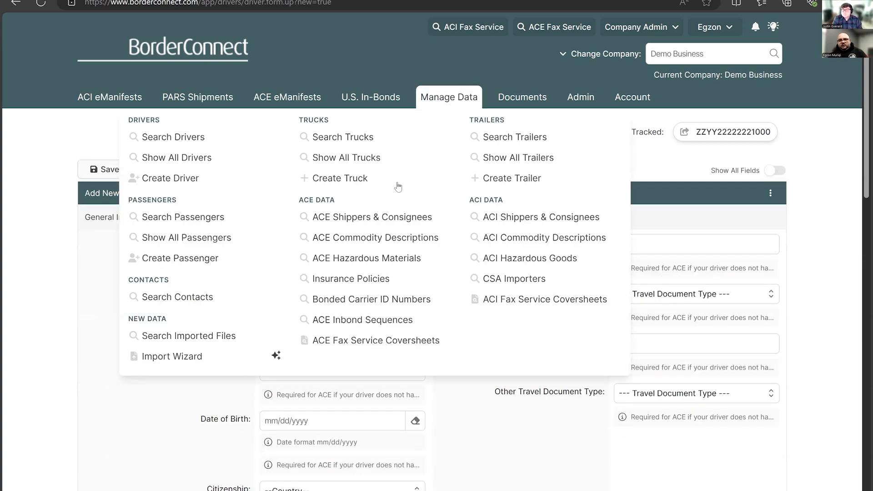
click(340, 178)
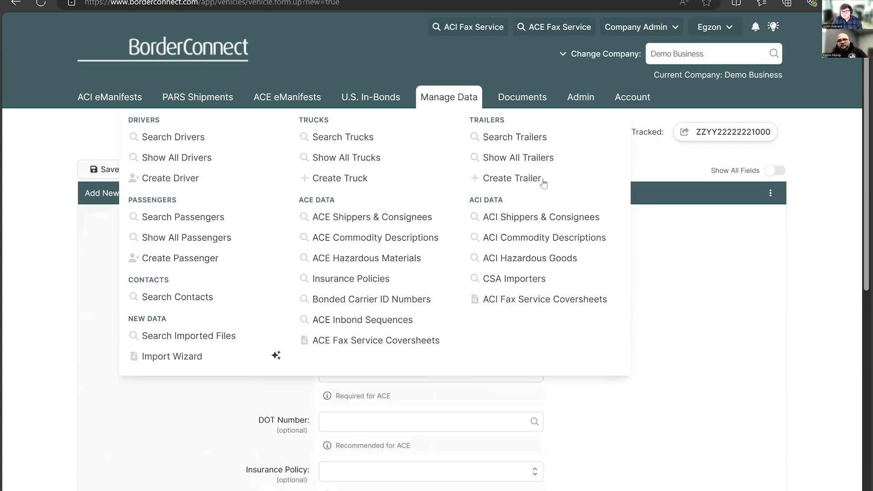
click(540, 178)
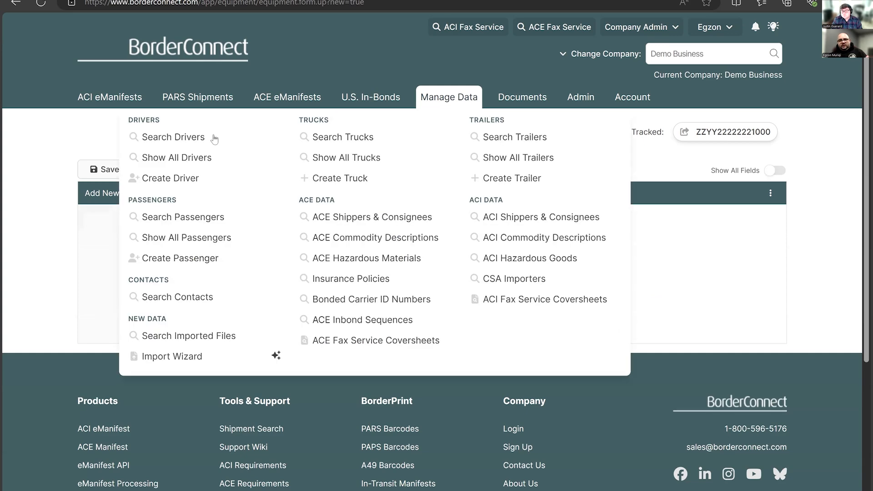
- Browse the list of saved drivers and open the record of a driver with a FAST ID for editing
click(210, 142)
scroll(253, 253, down, 5)
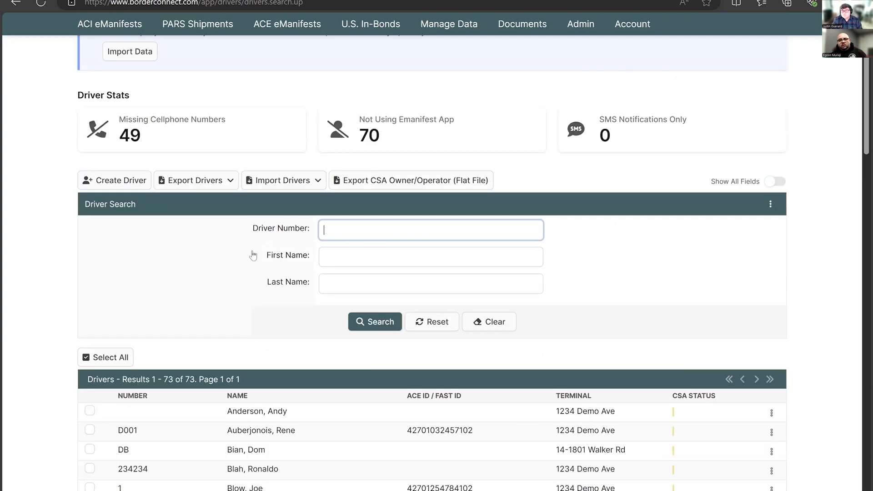
scroll(253, 255, down, 4)
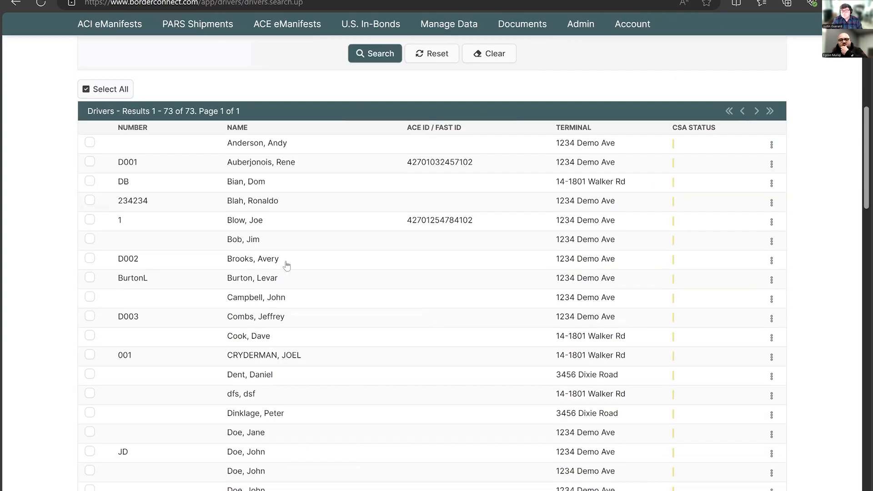
scroll(298, 286, down, 1)
scroll(301, 290, down, 4)
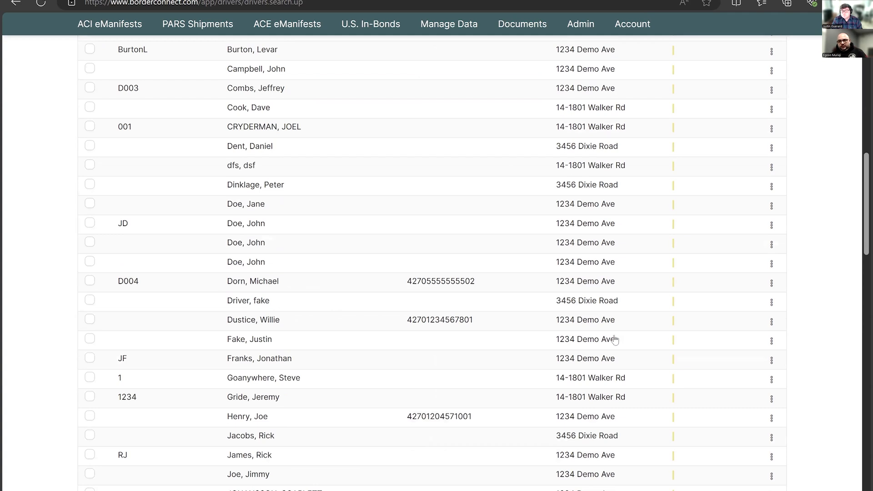
click(771, 322)
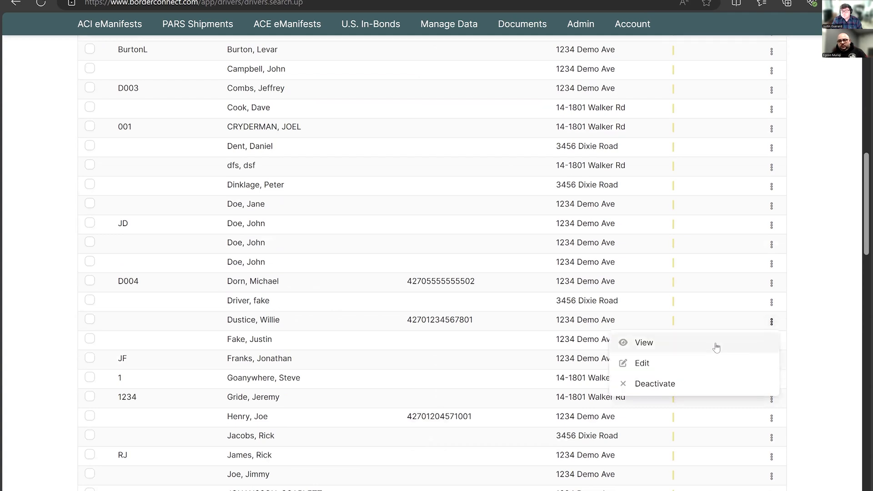
click(703, 366)
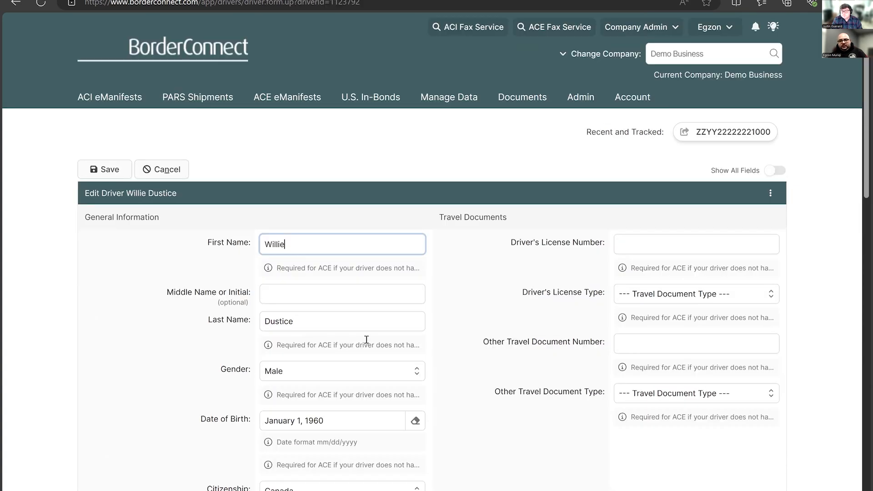
- Review the driver's general information, travel document fields and notification options in the edit form
scroll(460, 320, down, 5)
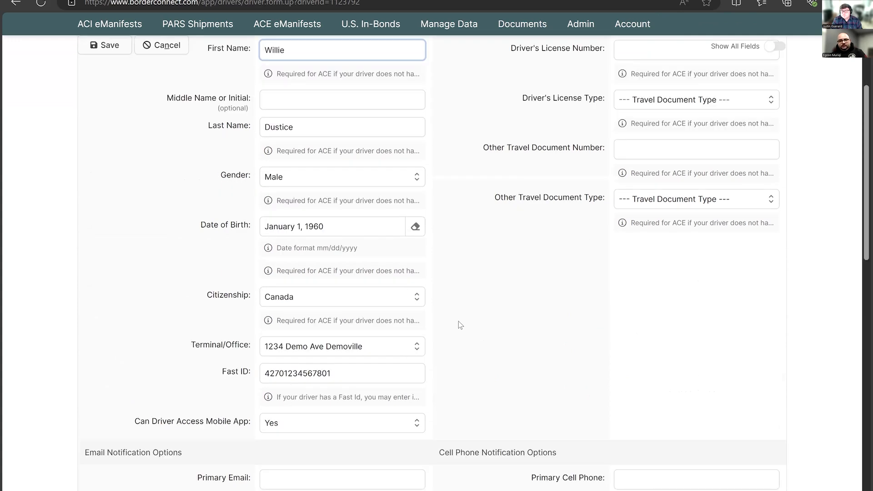
scroll(457, 321, down, 3)
scroll(459, 323, up, 4)
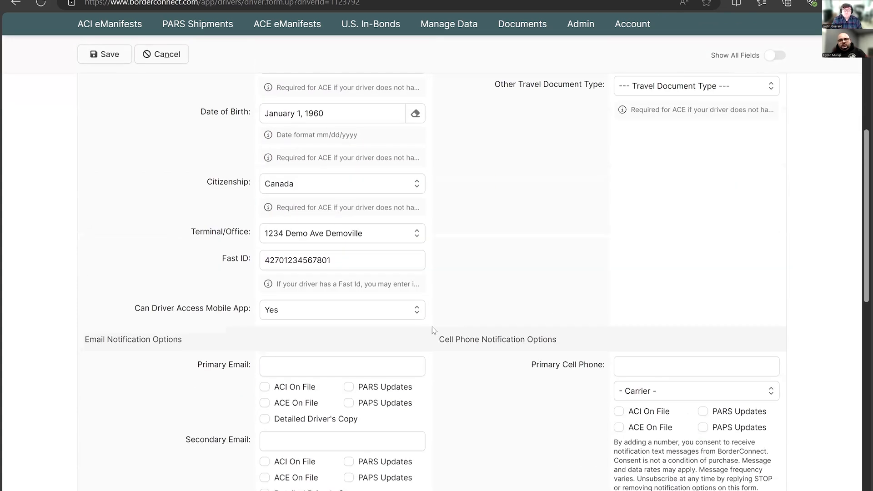
scroll(316, 321, up, 4)
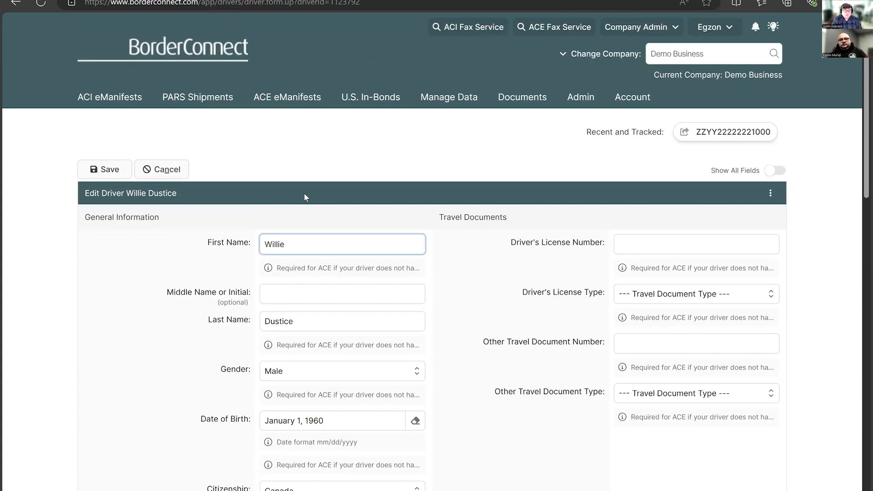
- Start a new ACE eManifest with carrier code ZZYY and trip number 1000A
mouse_move(449, 103)
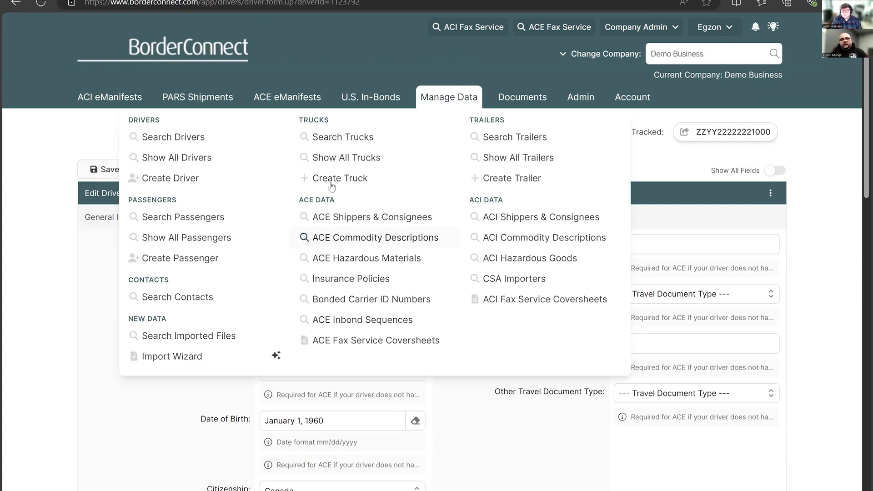
click(280, 101)
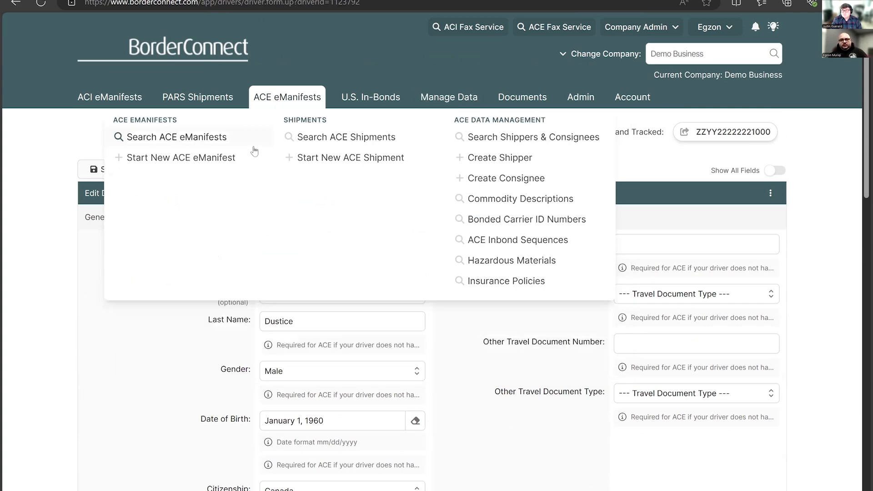
click(229, 161)
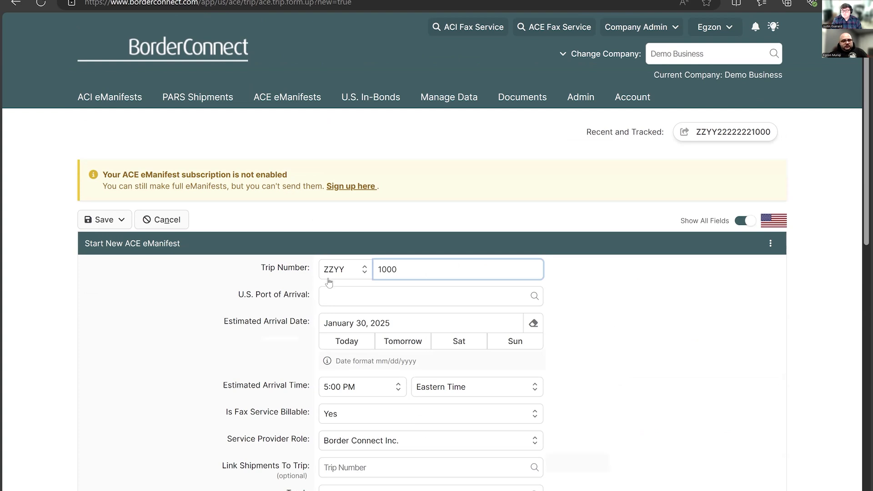
scroll(311, 242, down, 1)
click(338, 210)
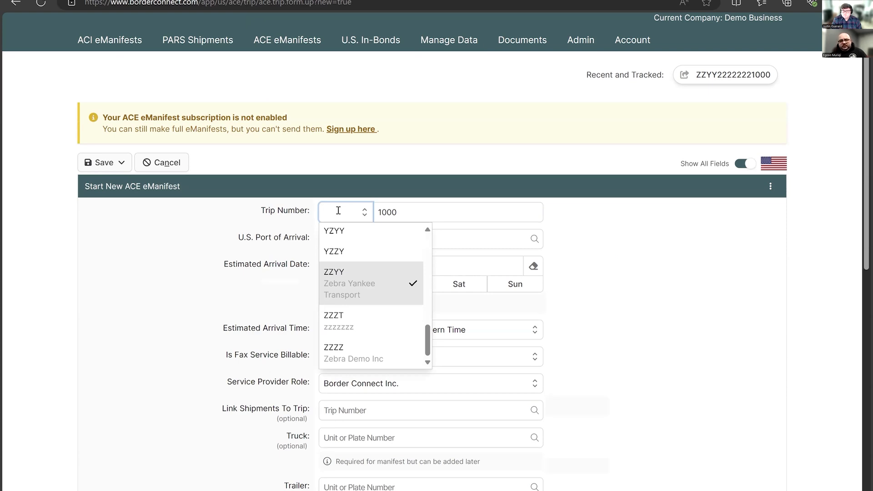
click(376, 292)
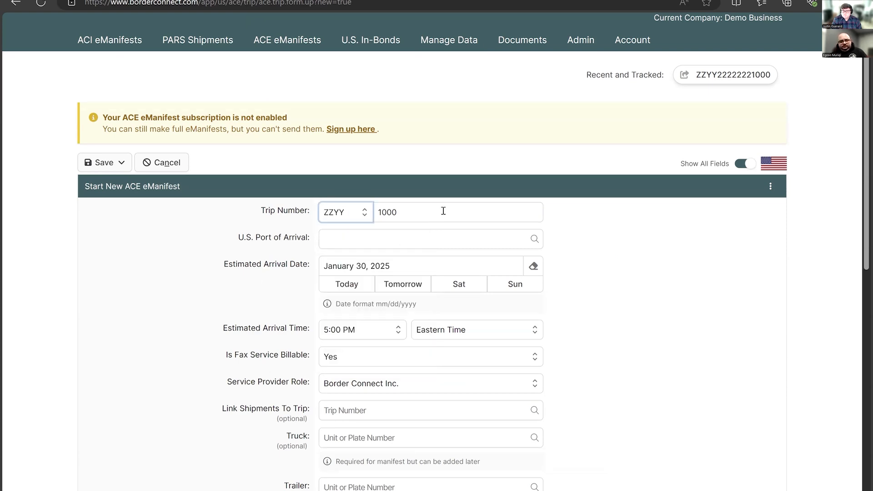
key(Tab)
text(1000A)
key(Tab)
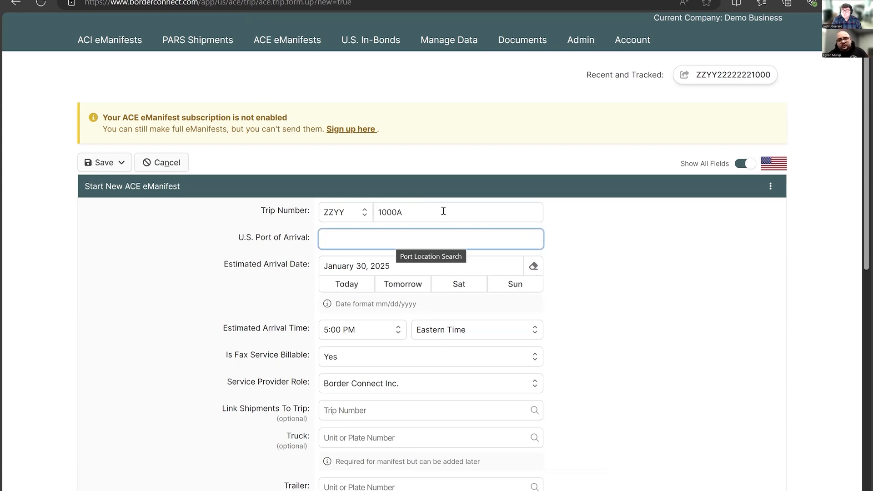
- Fill in the trip details with Detroit, MI as U.S. port of arrival, arrival date January 30, 2025, and fax service billable No
text(detr)
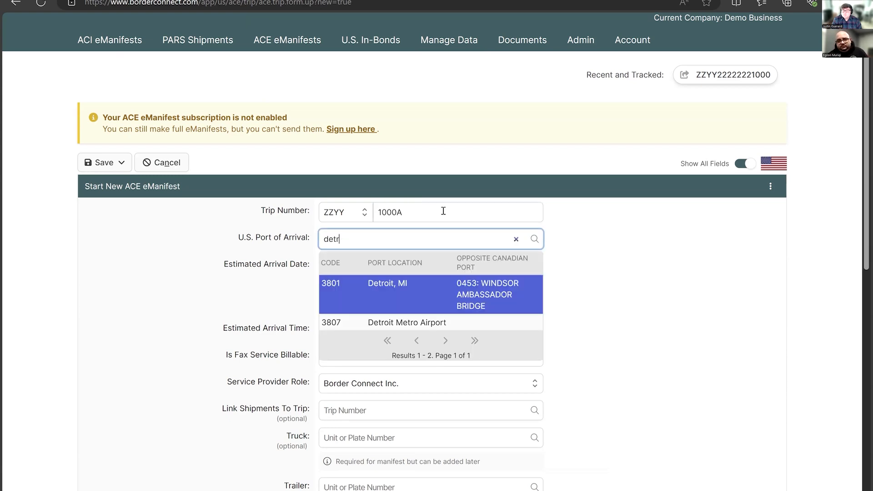
key(Tab)
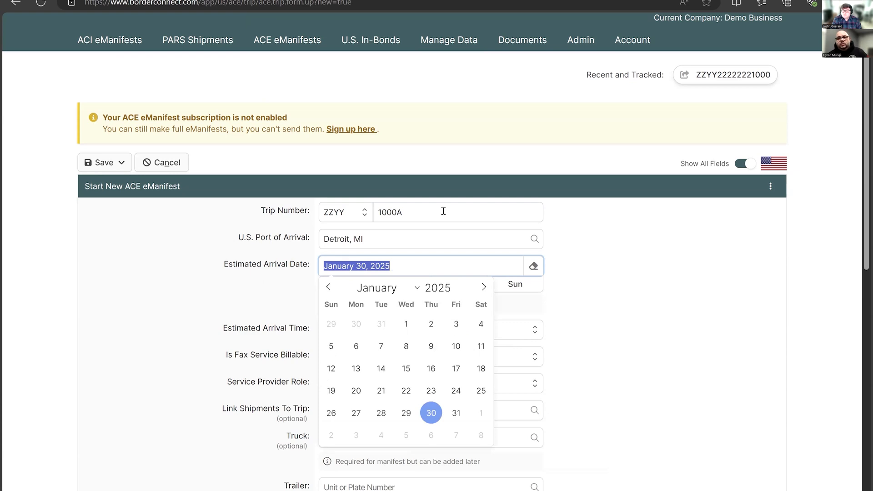
scroll(409, 234, down, 3)
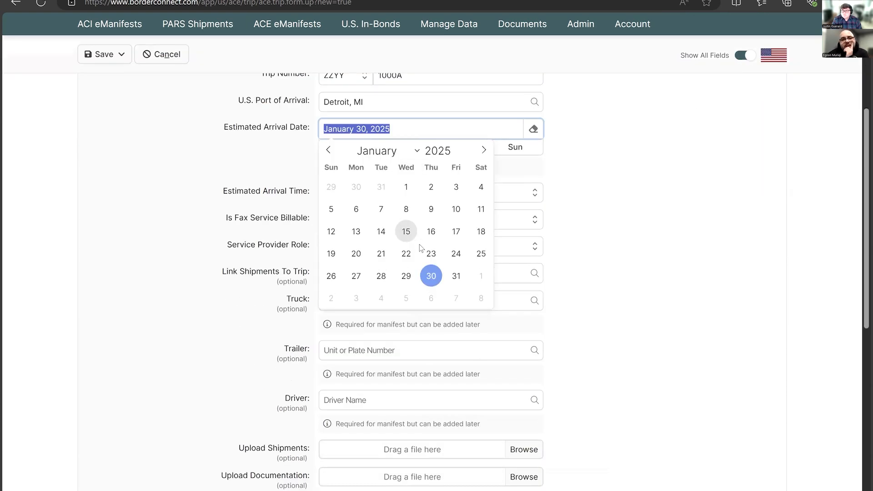
click(431, 276)
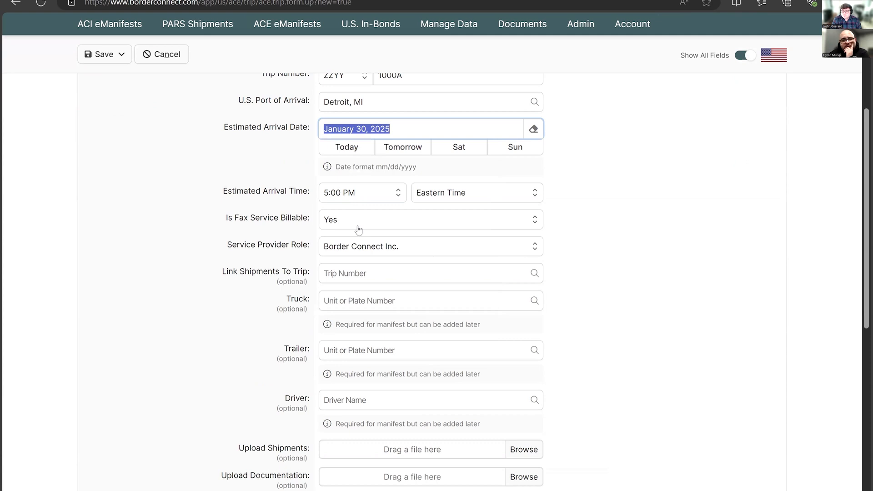
click(364, 219)
click(357, 261)
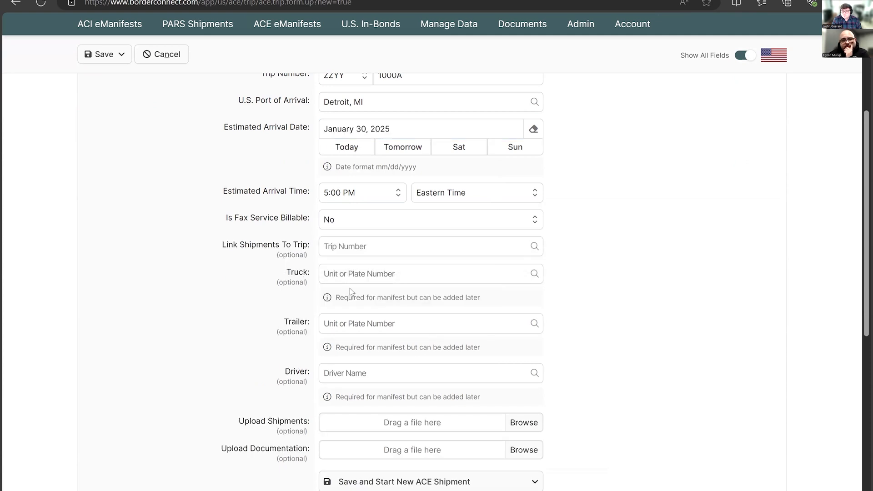
- Look up truck 0002, view the form for adding an unlisted truck, and close it without saving
click(358, 275)
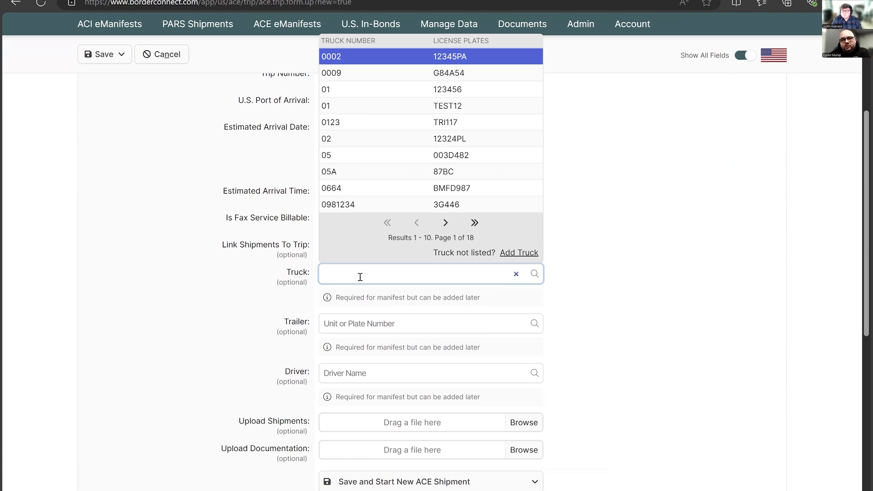
text(0002)
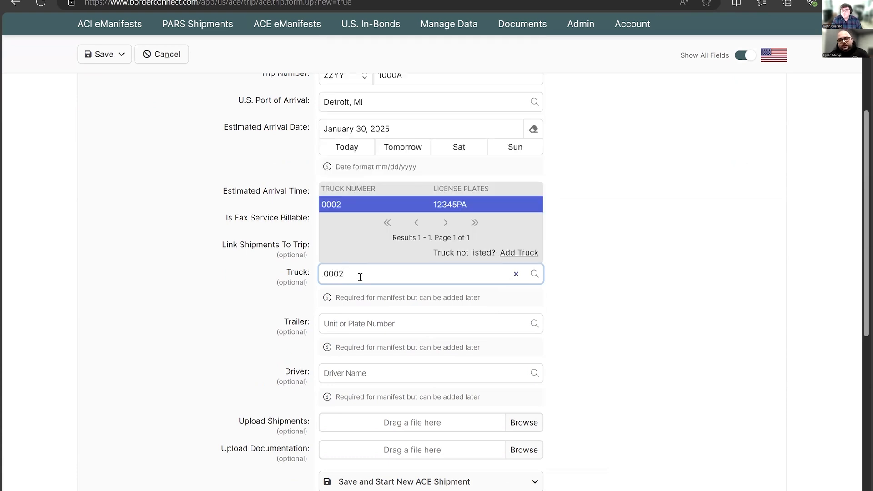
click(518, 252)
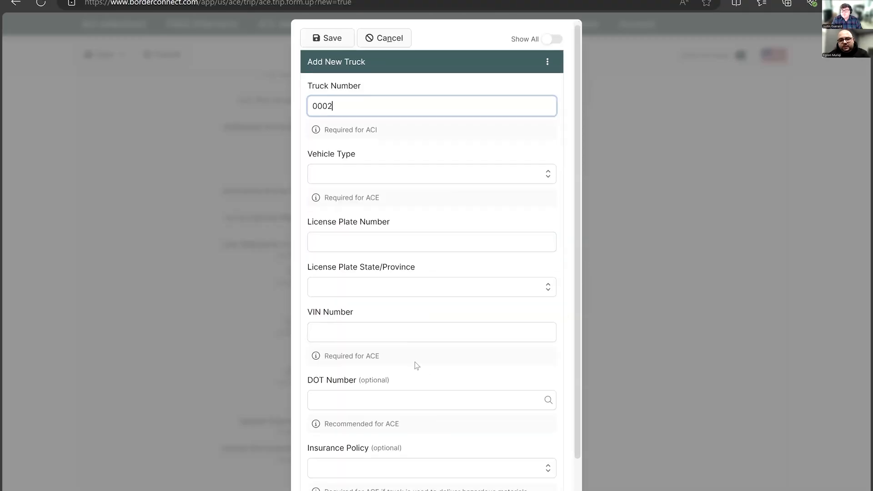
scroll(396, 238, down, 1)
scroll(403, 132, up, 1)
click(393, 45)
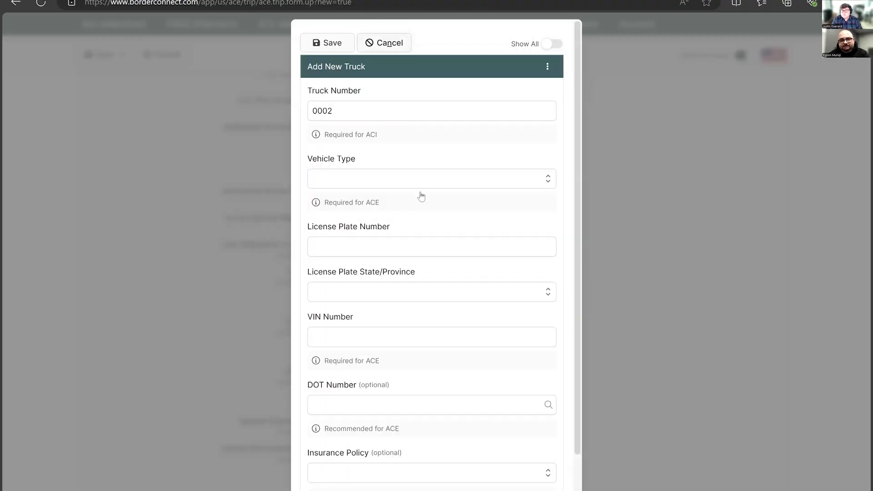
- Assign truck 0002 and trailer 02 to the trip
double_click(382, 274)
text(0)
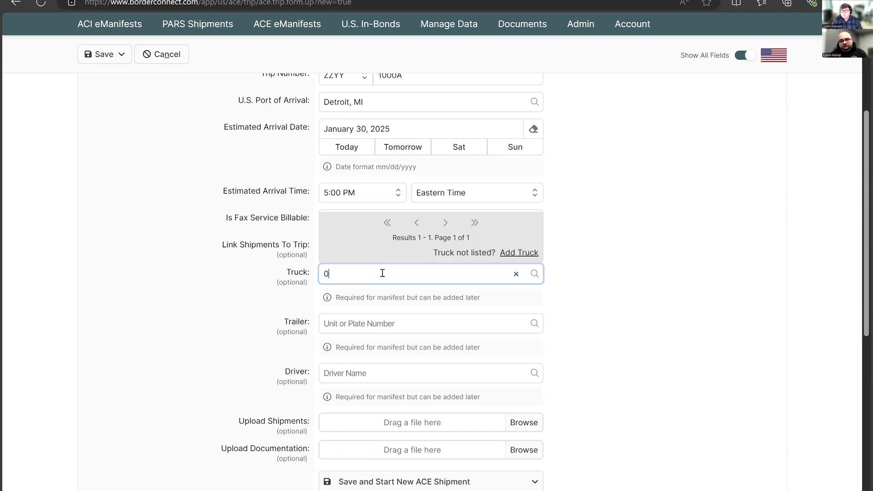
text(00)
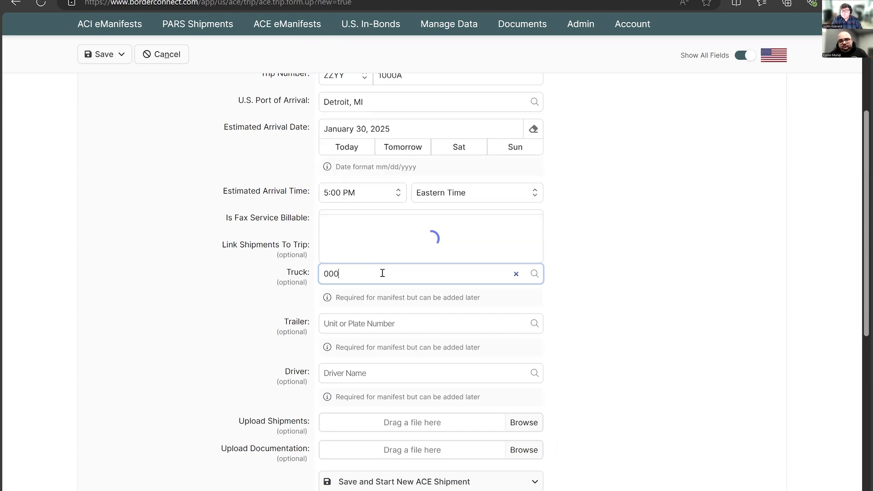
key(Tab)
scroll(368, 285, down, 1)
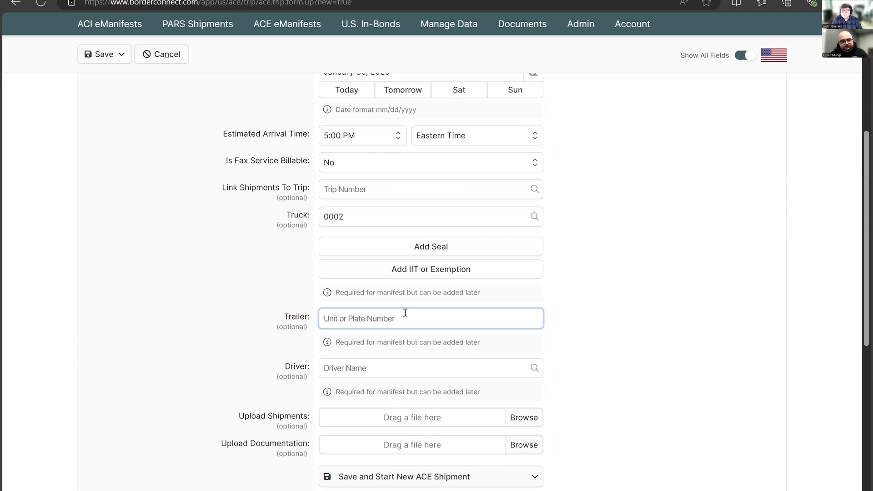
text(02)
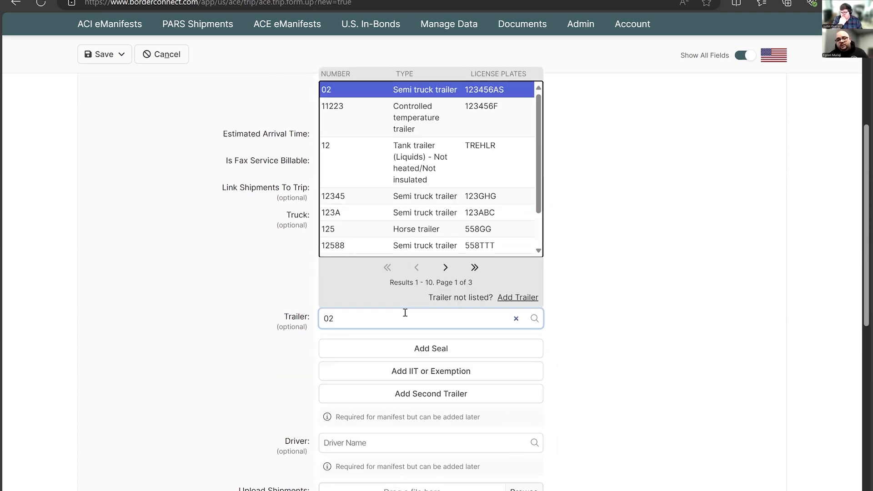
key(Tab)
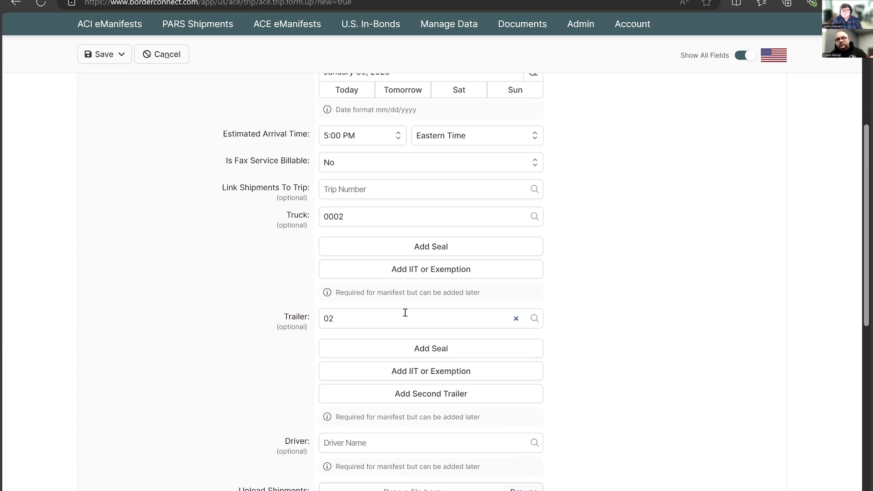
- Select a saved driver for the trip and choose another saved driver as the team driver
scroll(404, 312, down, 3)
click(386, 325)
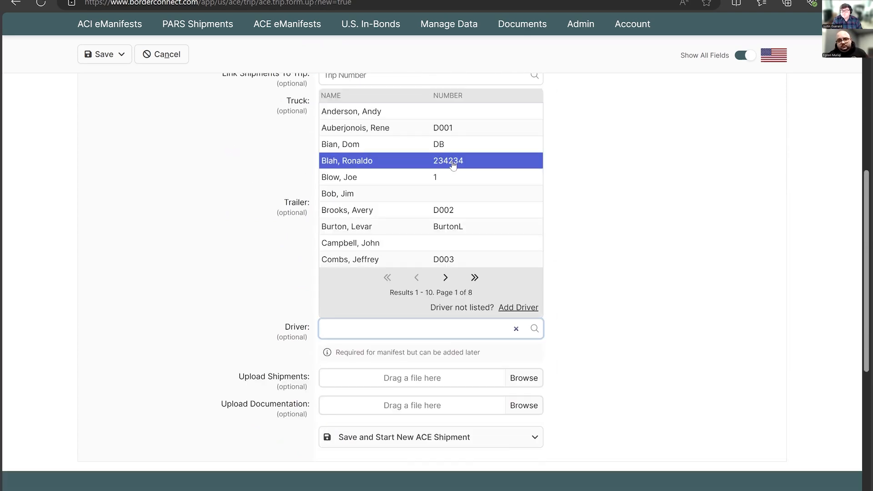
click(453, 164)
click(469, 359)
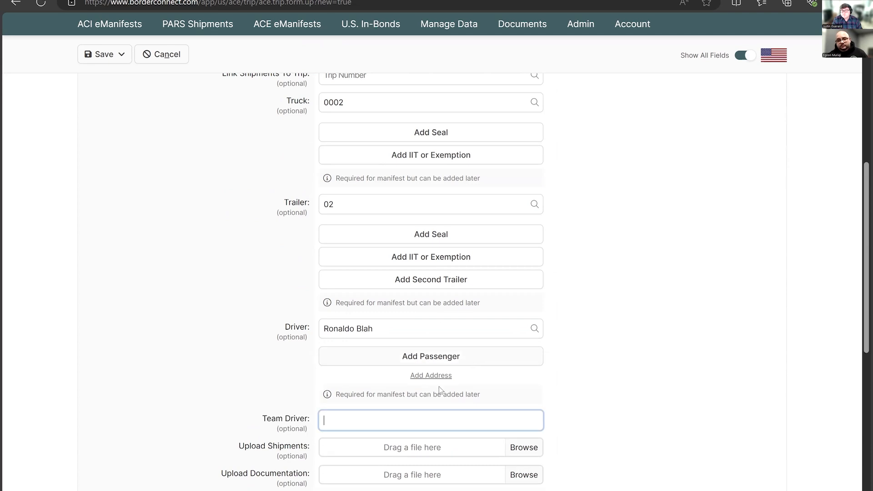
text(s)
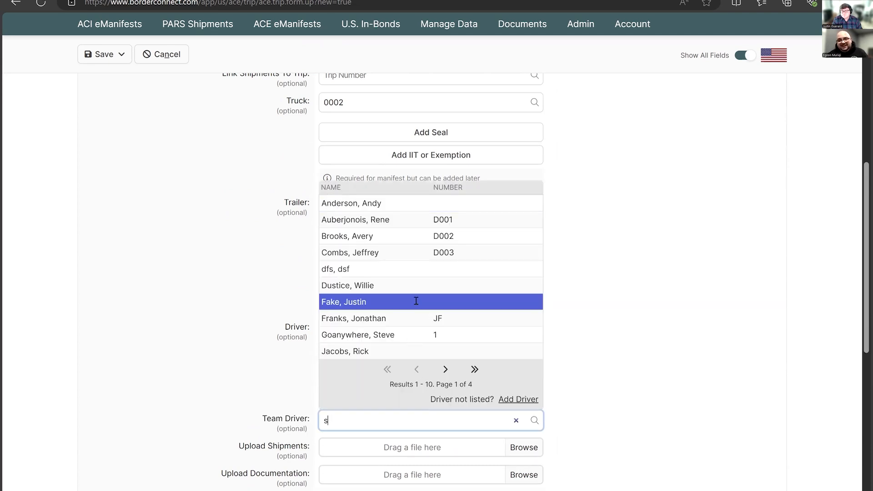
click(414, 302)
- Add a seal numbered 125121 to trailer 02
scroll(423, 341, down, 2)
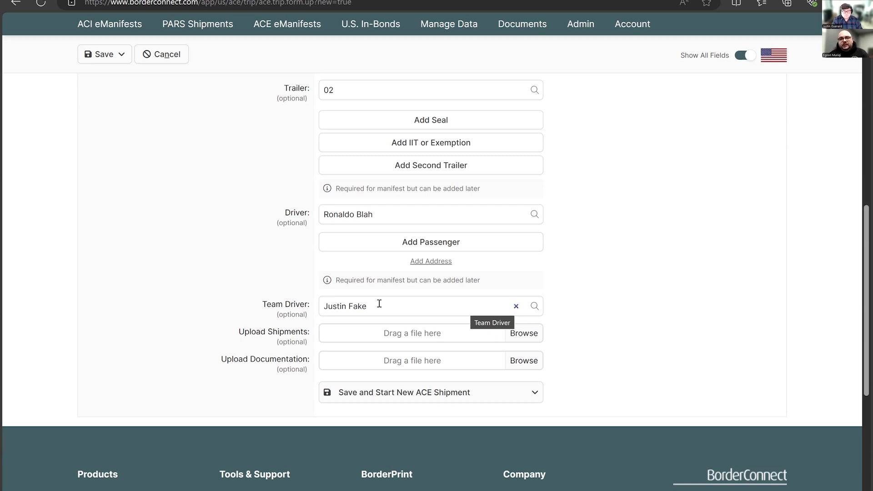
scroll(420, 294, up, 3)
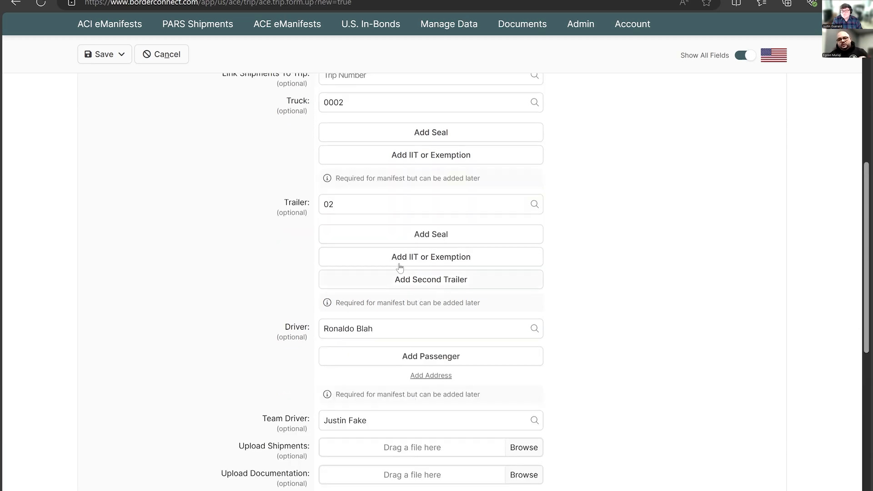
click(404, 236)
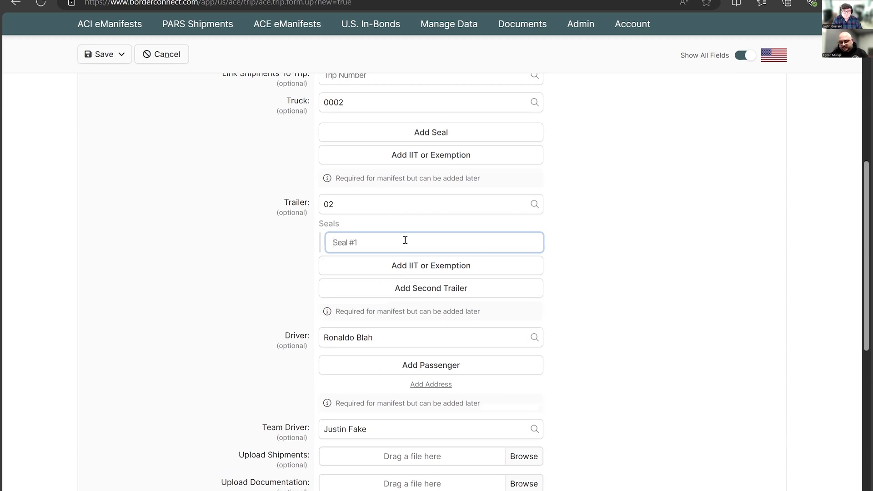
text(125121)
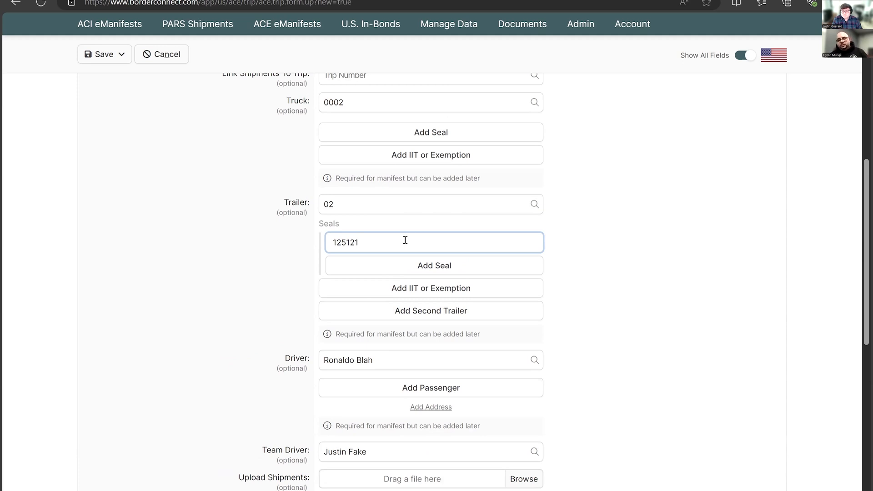
- Add the exemption for IITs covered under 10.41(a) with importers bond to the trailer and remove it again
click(438, 294)
click(432, 322)
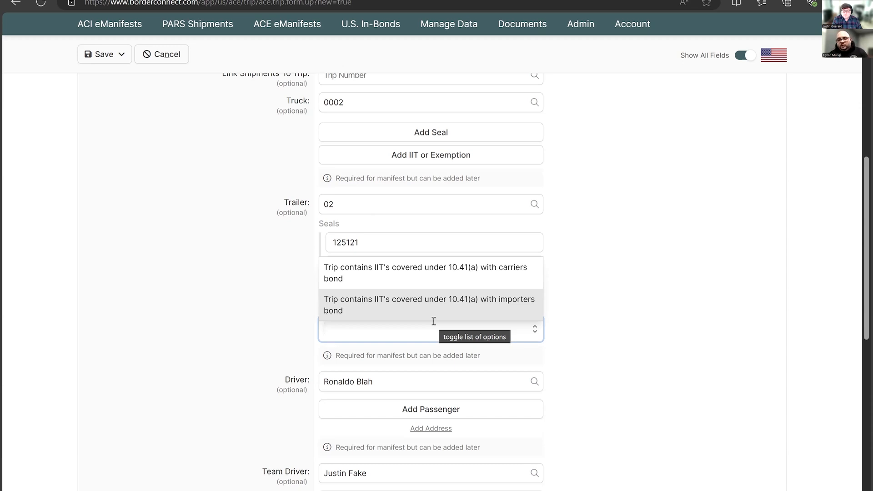
key(Return)
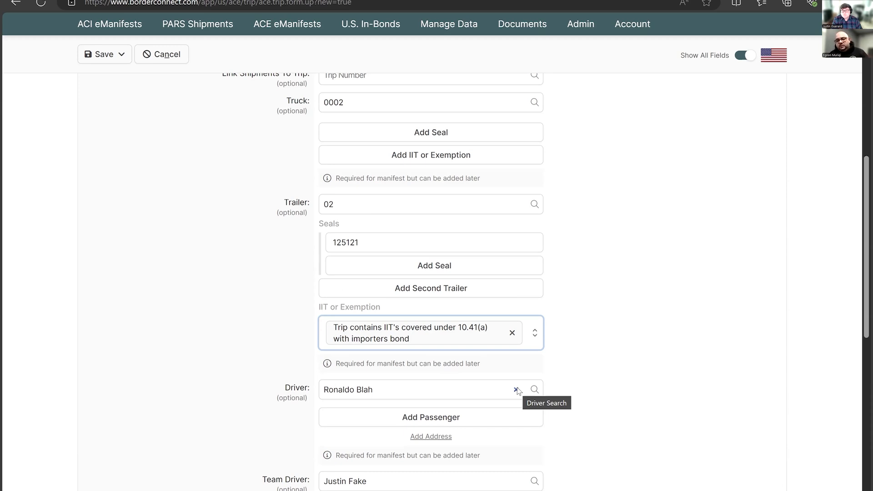
click(513, 333)
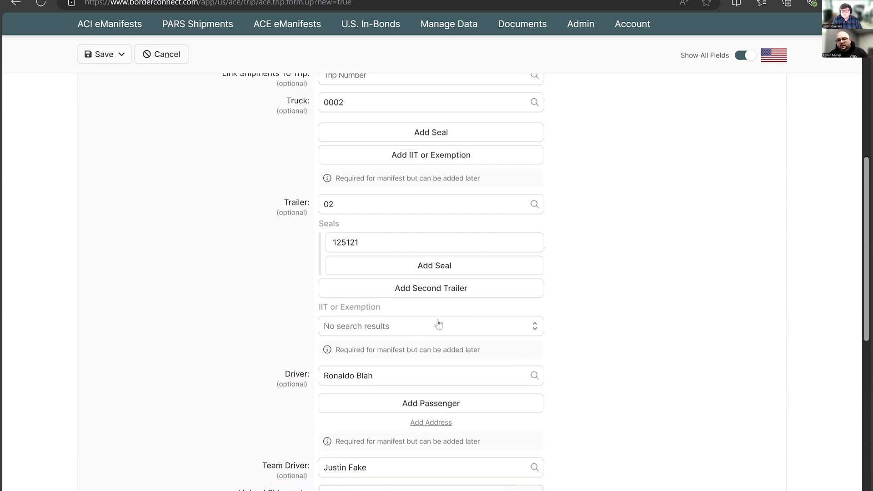
- Review the completed trip form and try to save the eManifest and start a new shipment
scroll(522, 292, down, 3)
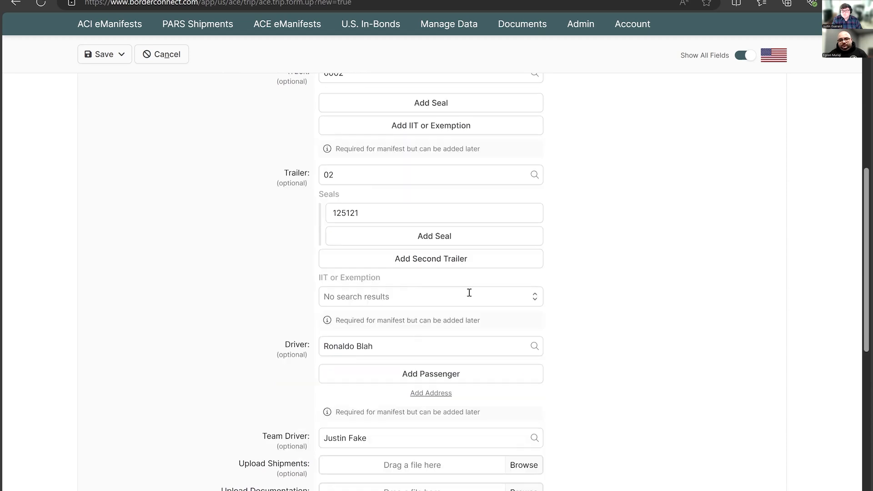
scroll(570, 266, up, 4)
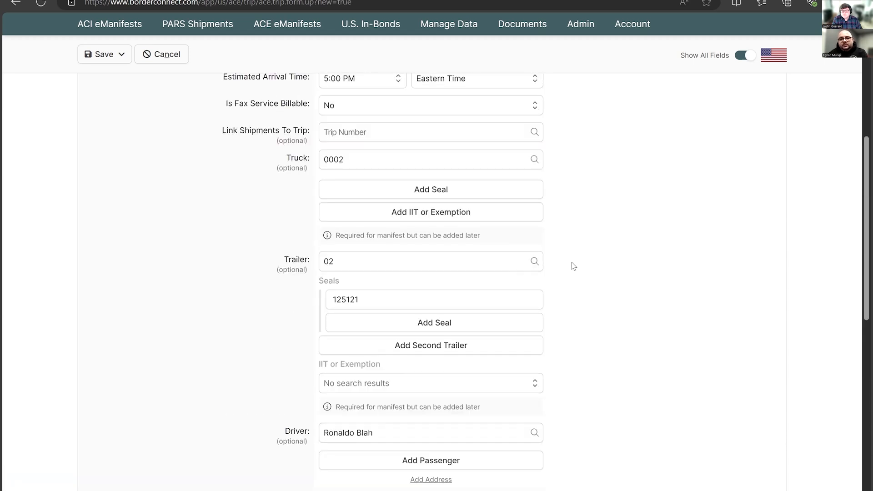
scroll(571, 267, down, 1)
scroll(570, 267, up, 4)
scroll(500, 254, up, 2)
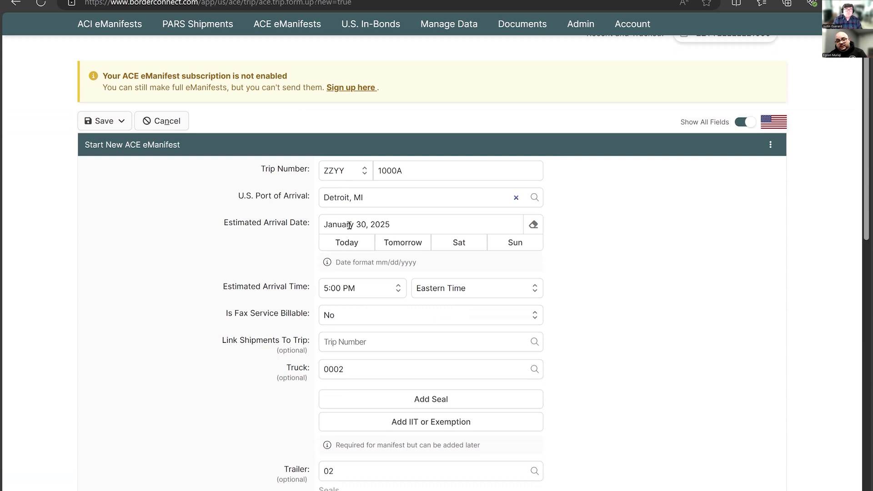
scroll(390, 238, down, 3)
scroll(359, 282, down, 4)
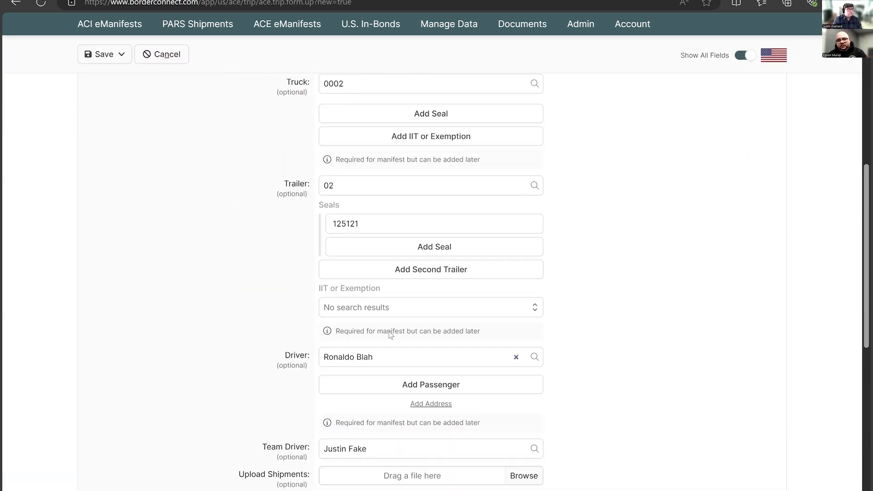
scroll(412, 319, down, 5)
click(430, 314)
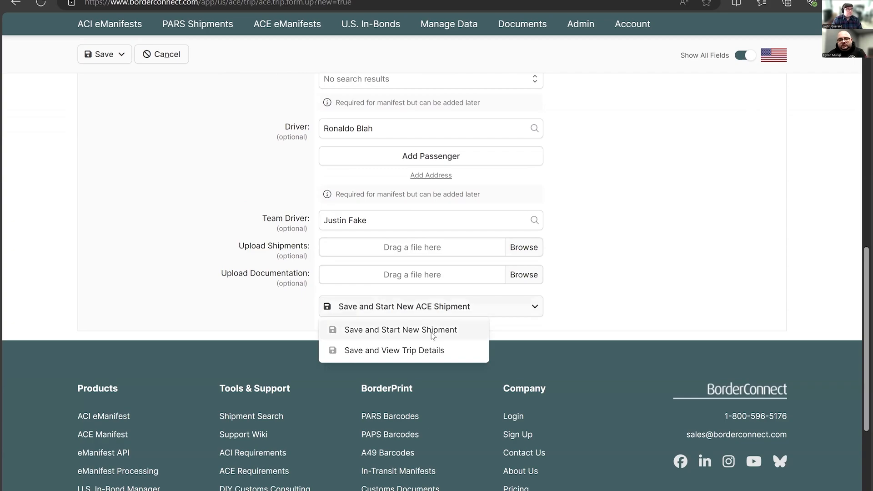
click(432, 336)
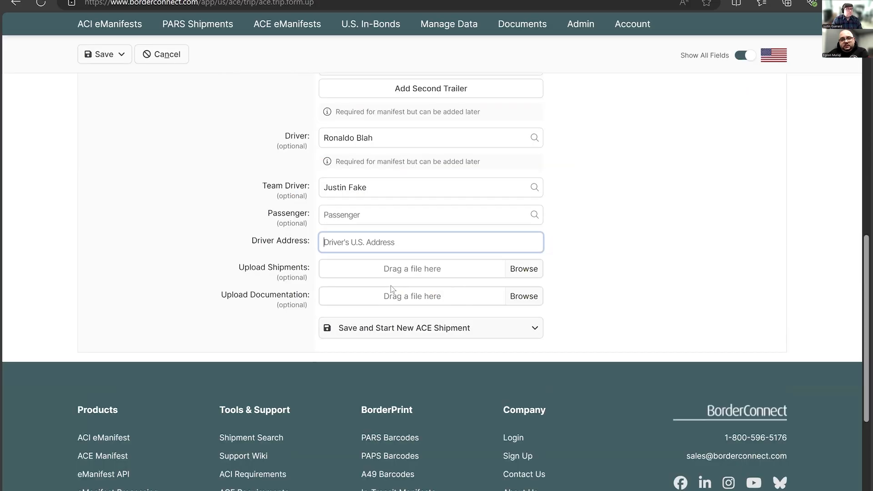
- Change the eManifest's trip number to 1000A111
scroll(414, 275, up, 9)
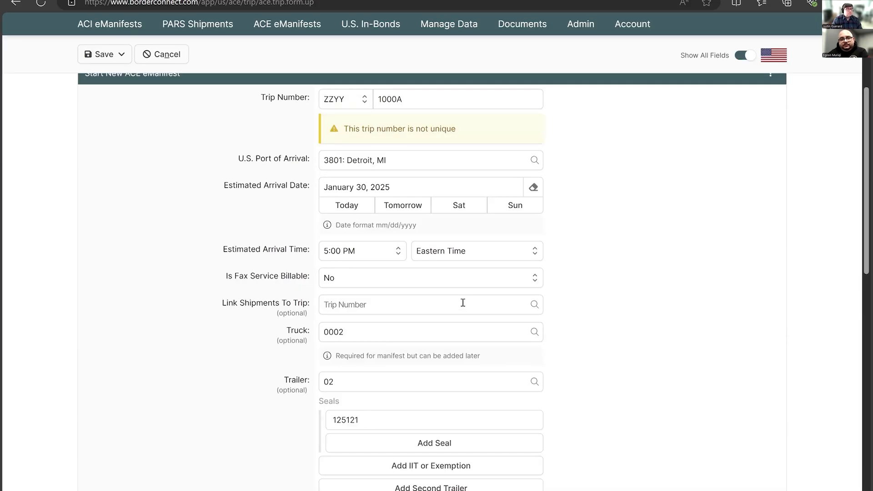
scroll(432, 212, up, 3)
click(433, 212)
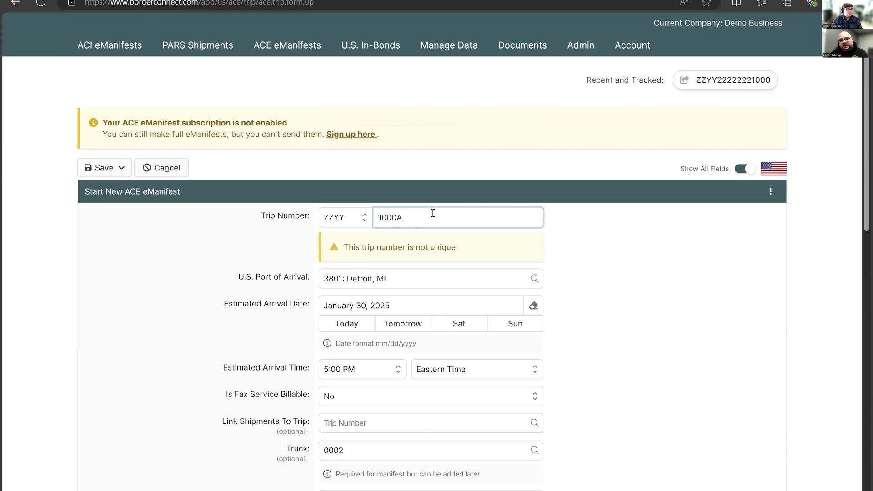
text(111)
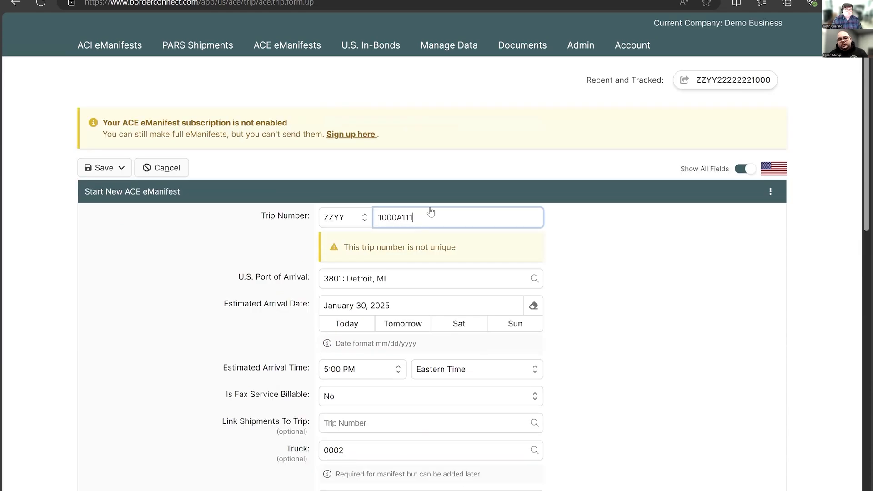
- Save the eManifest and start a new ACE shipment for it
scroll(446, 217, down, 8)
scroll(451, 217, down, 4)
click(463, 316)
click(453, 331)
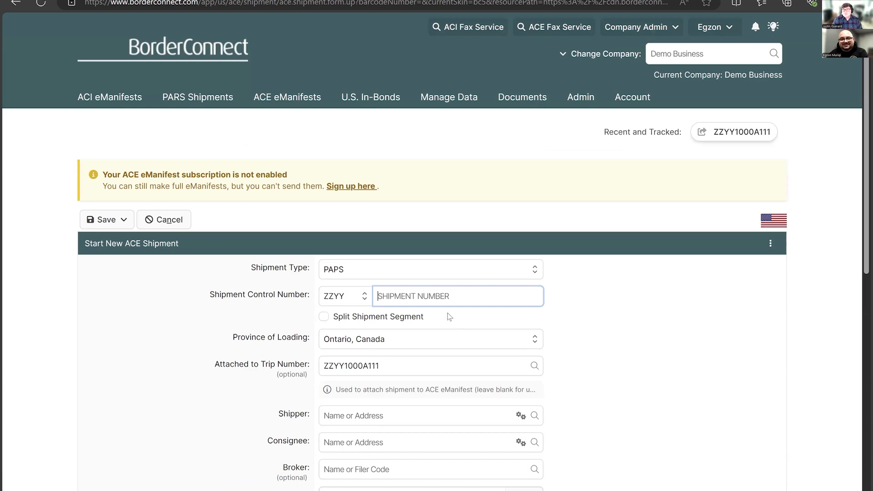
- Look through the available shipment types and choose PAPS for the shipment
click(380, 266)
click(401, 293)
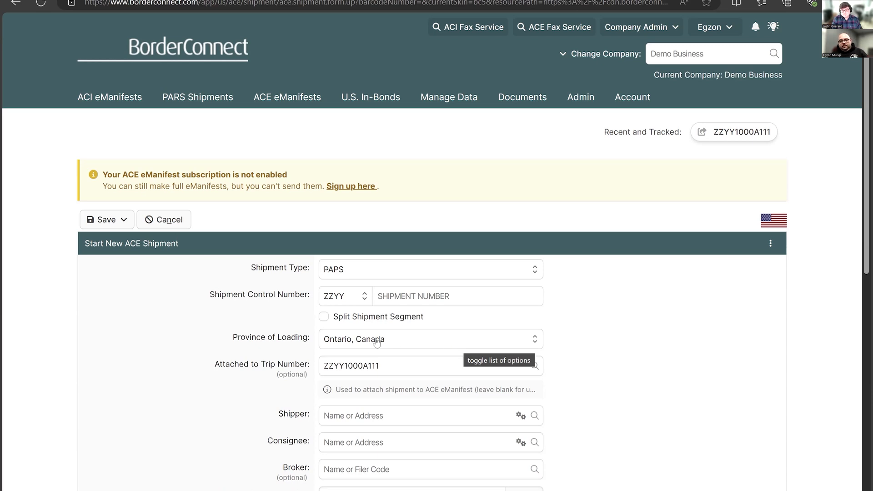
click(349, 275)
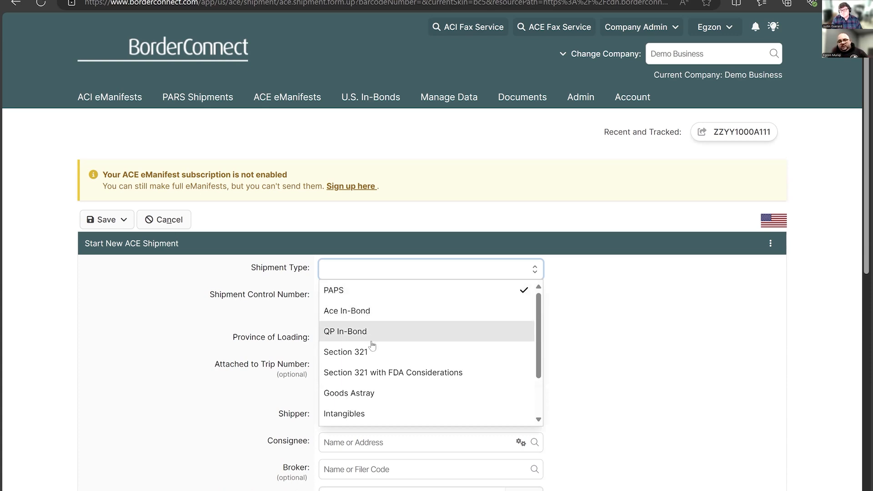
scroll(431, 356, down, 2)
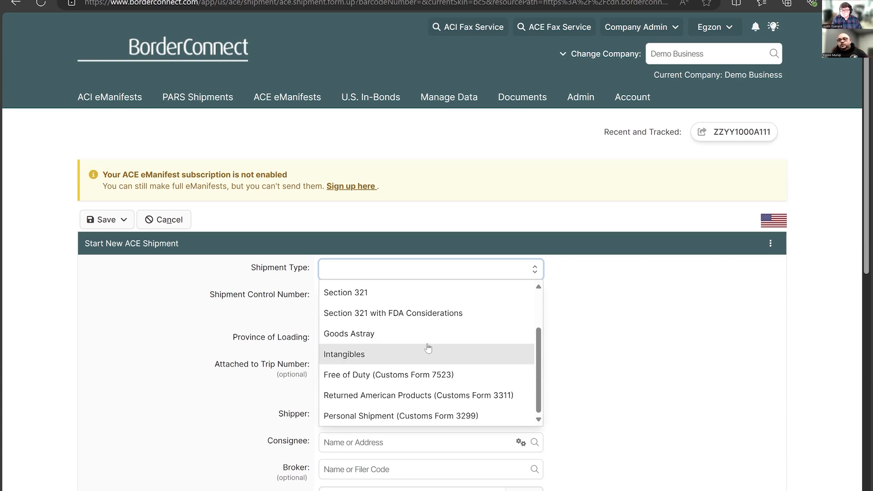
scroll(429, 341, up, 2)
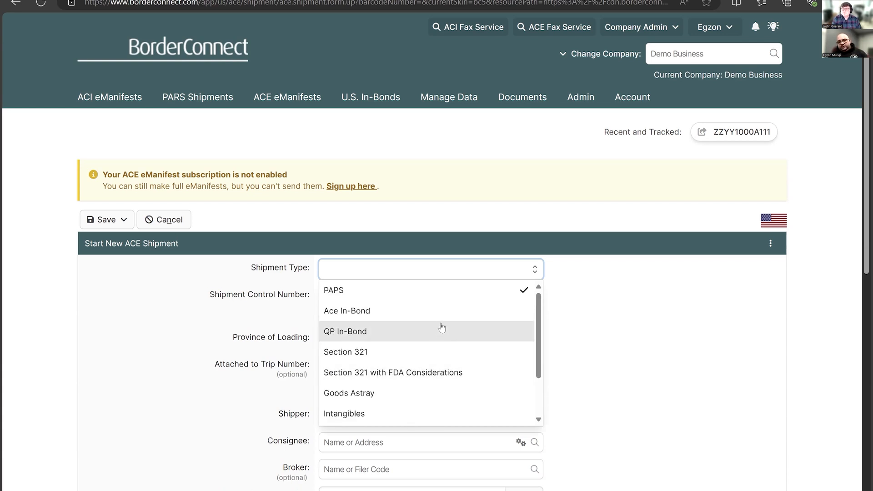
click(427, 292)
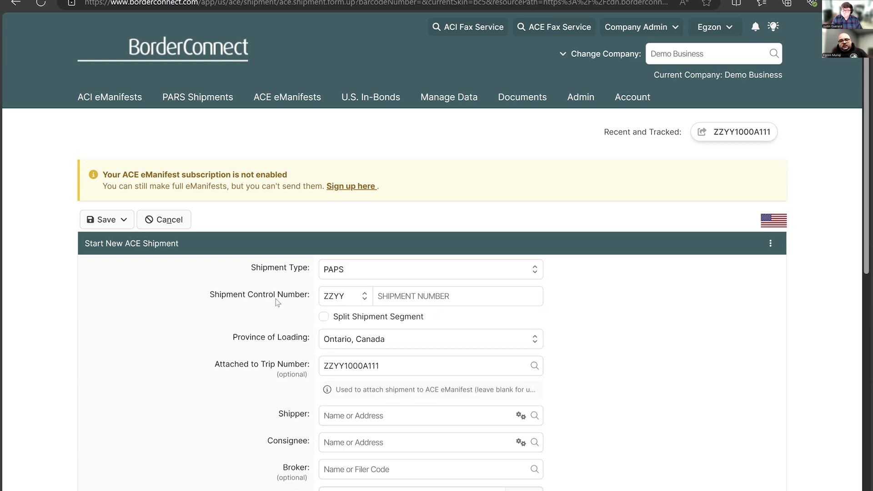
- Enter shipment control number 20250130 and select Ontario, Canada as the province of loading
click(424, 295)
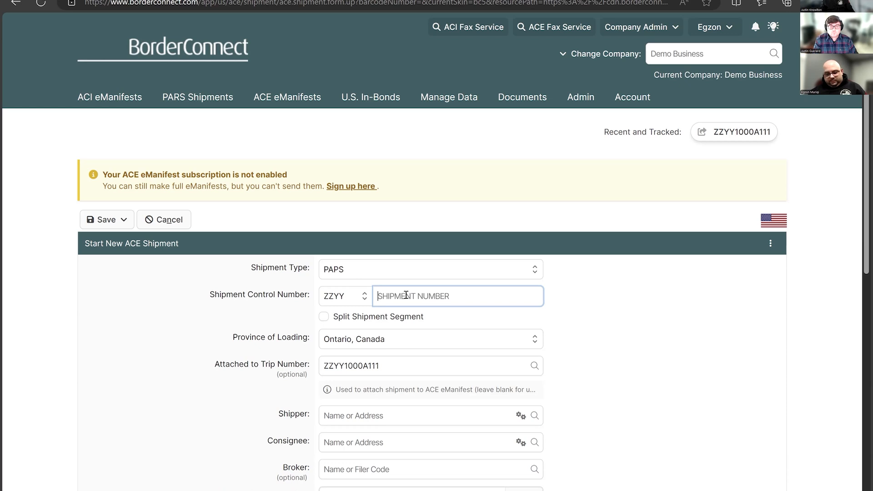
text(20250130)
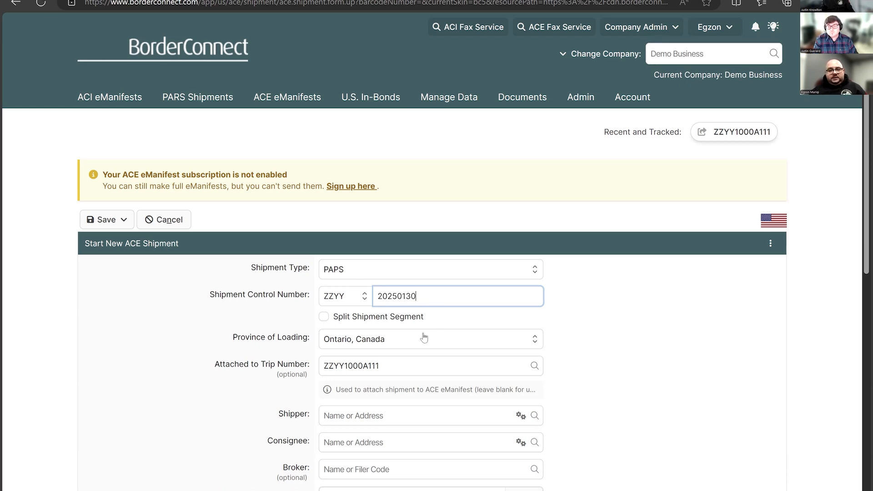
scroll(370, 282, down, 1)
click(370, 282)
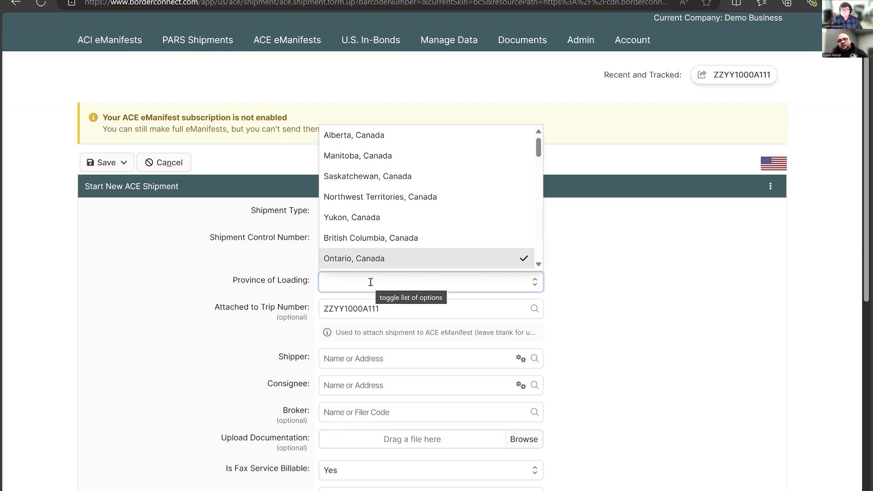
click(265, 257)
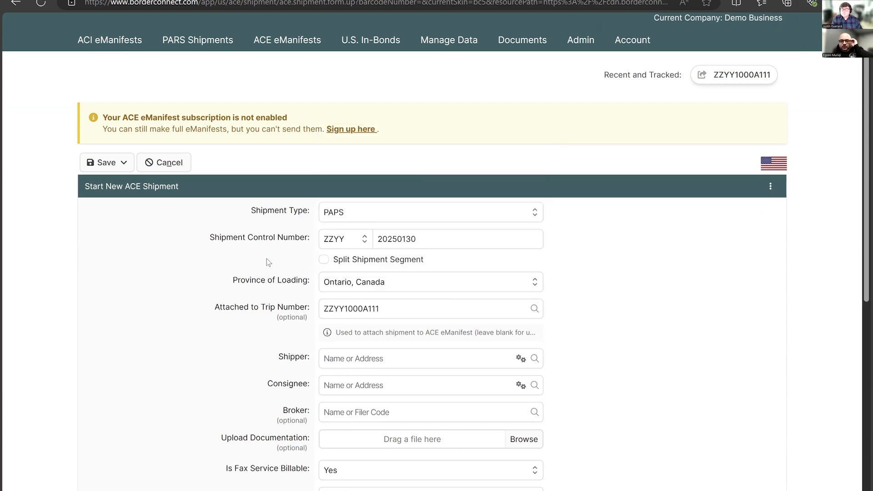
click(373, 282)
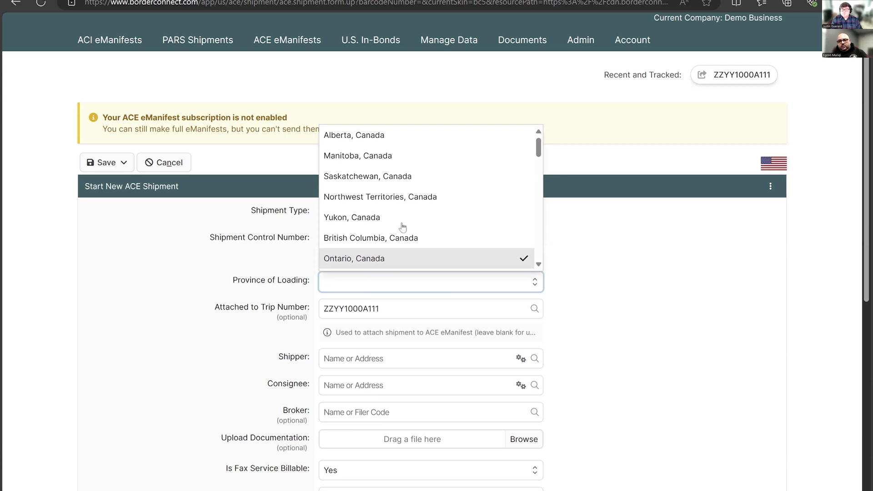
click(389, 258)
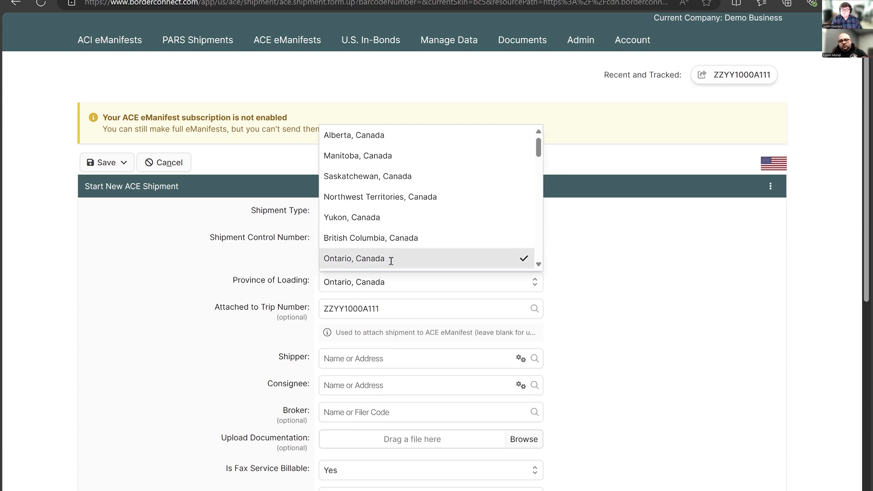
- Search the saved shippers for "new sh" and examine the form for adding a new shipper without saving one
scroll(574, 299, down, 3)
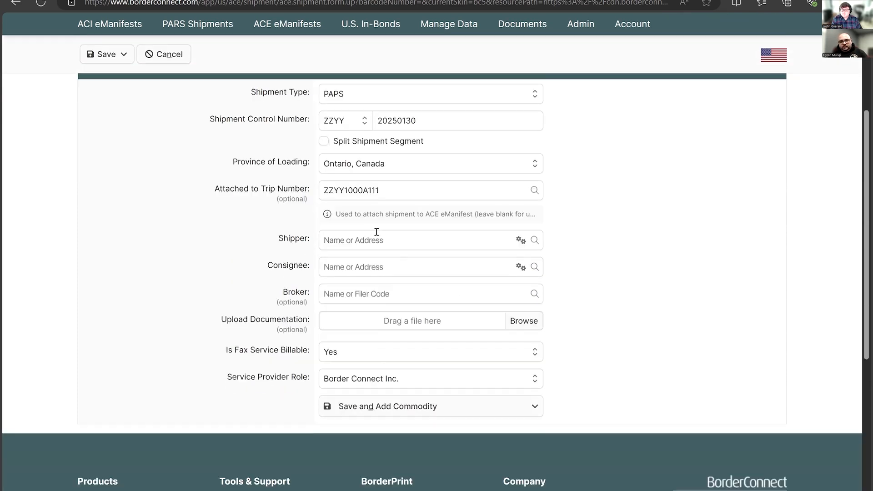
click(371, 242)
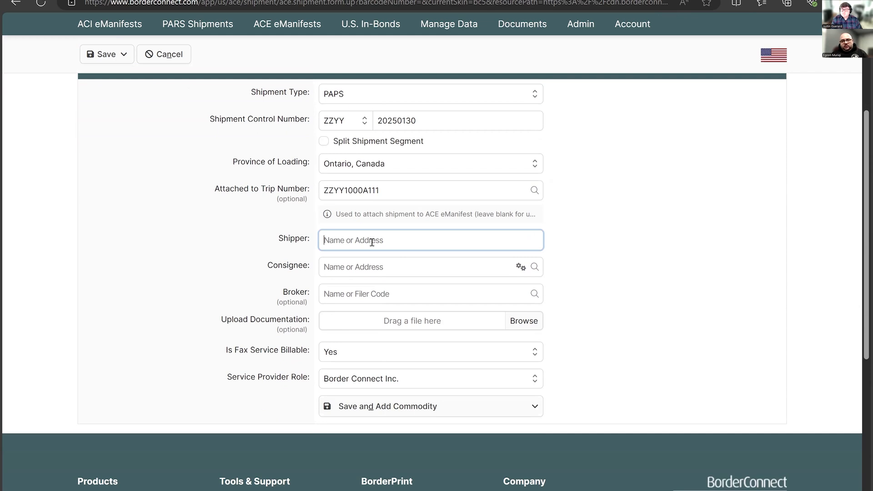
text(new sh)
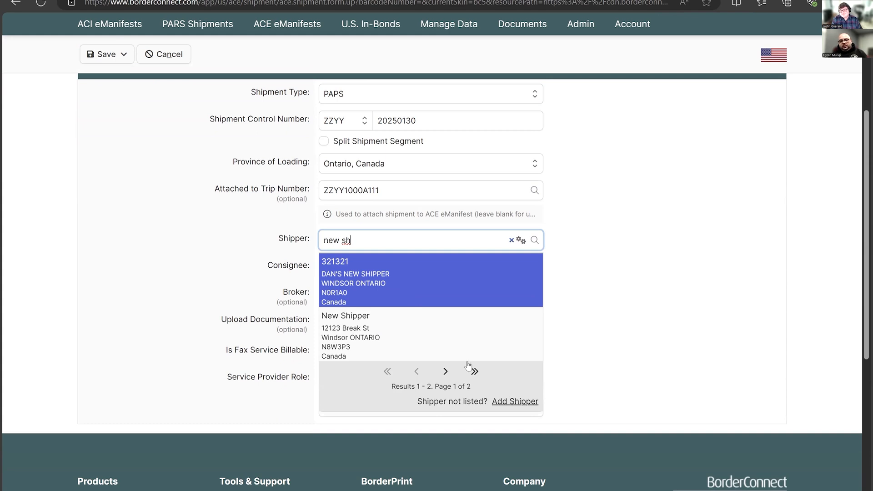
click(515, 403)
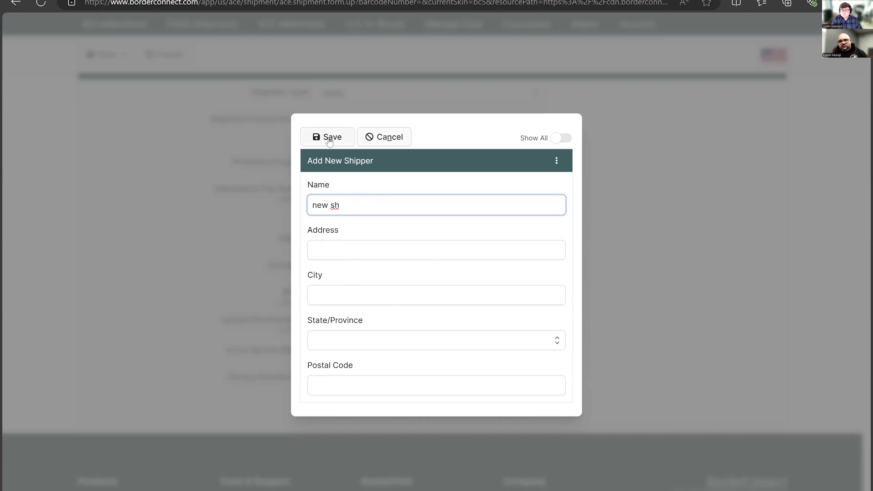
key(Escape)
- Search for "new sh" to select saved shipper 321321, and choose the second 128 Mfg Ind entry as the consignee
triple_click(377, 238)
text(new)
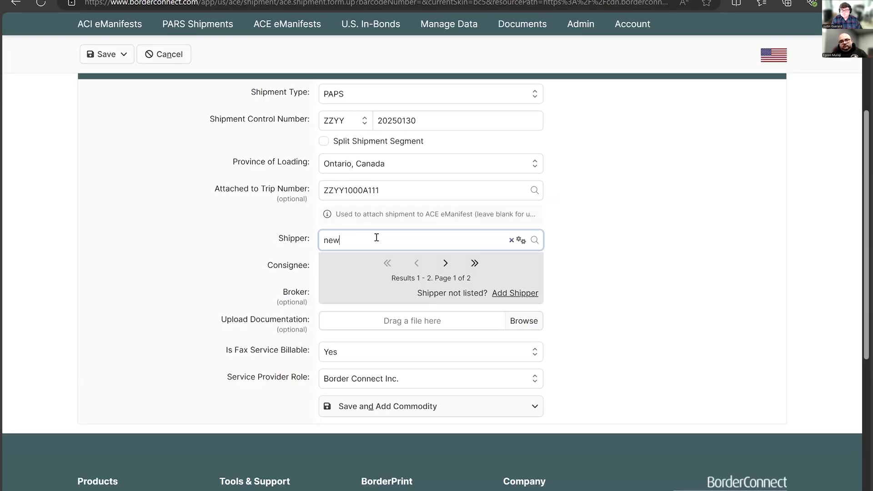
text( sh)
click(379, 273)
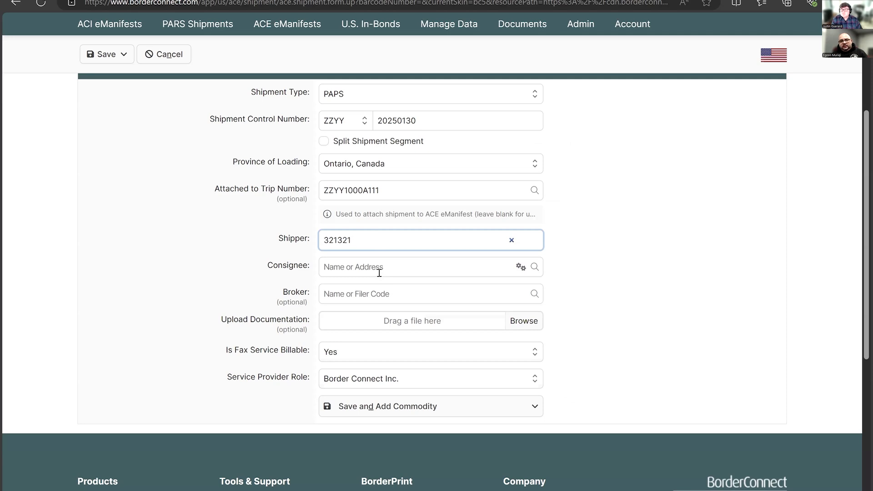
click(379, 272)
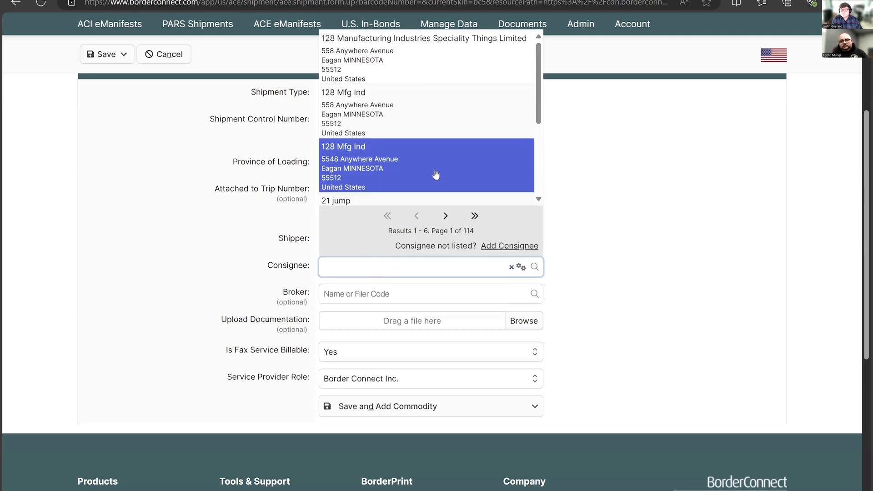
click(437, 173)
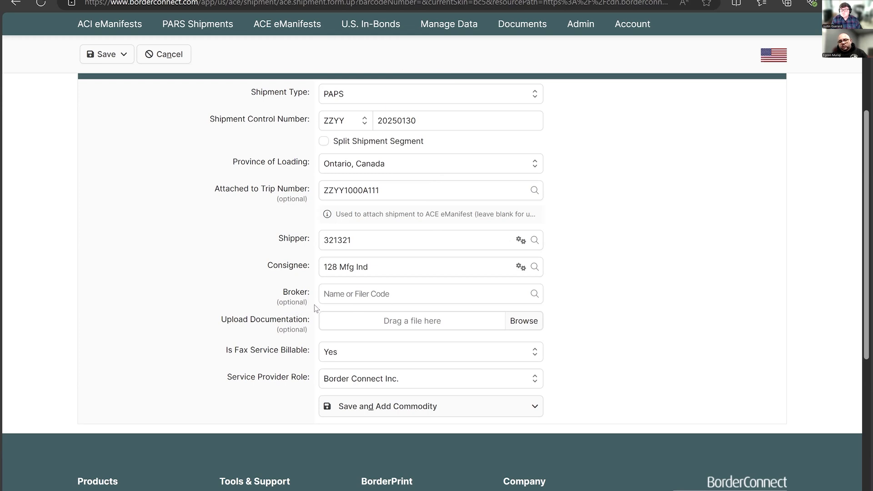
- Assign LIVINGSTON INTERNATIONAL, INC. as the broker and set the fax service as not billable
click(359, 294)
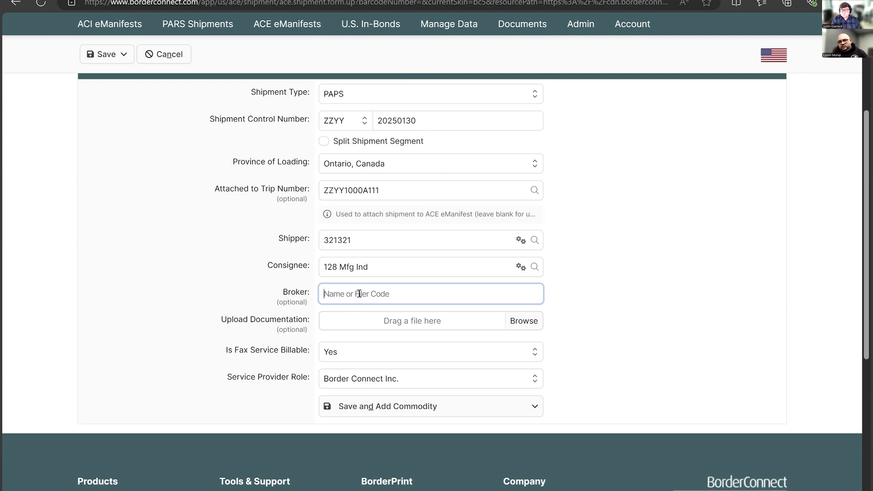
text(liv)
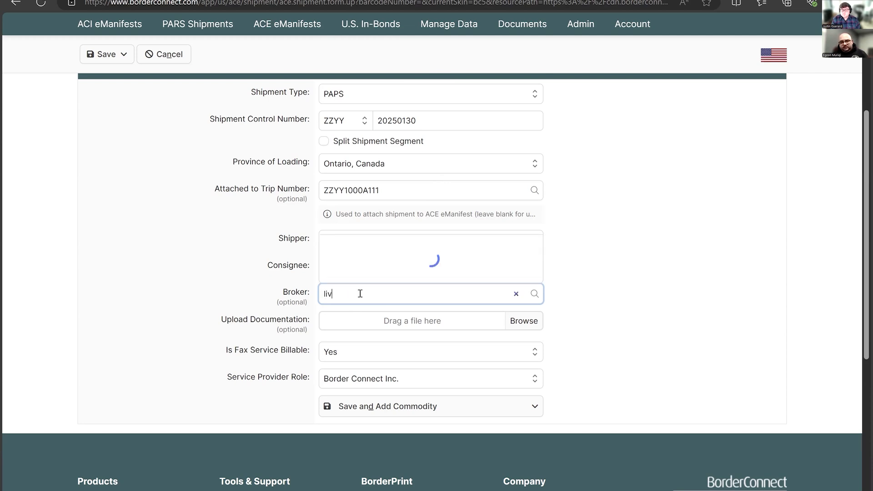
key(Return)
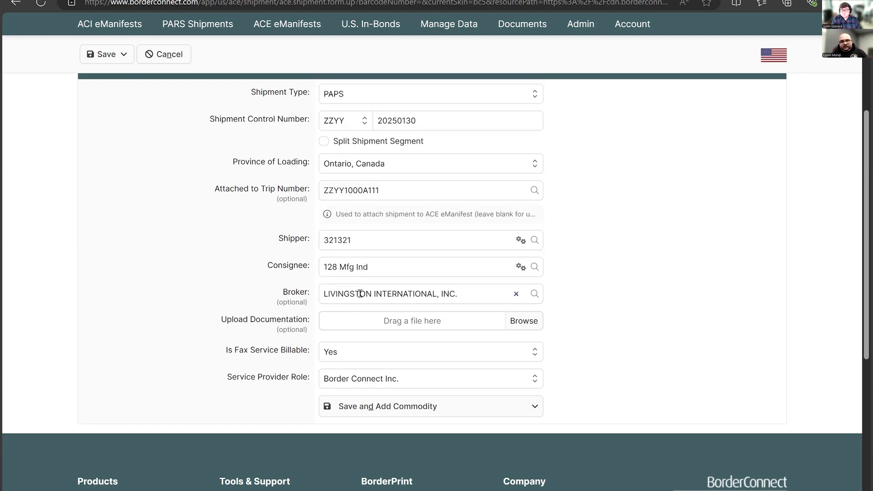
click(397, 350)
click(384, 337)
click(384, 351)
click(346, 331)
- Save the shipment, open a new commodity entry for it and cancel that entry
click(416, 384)
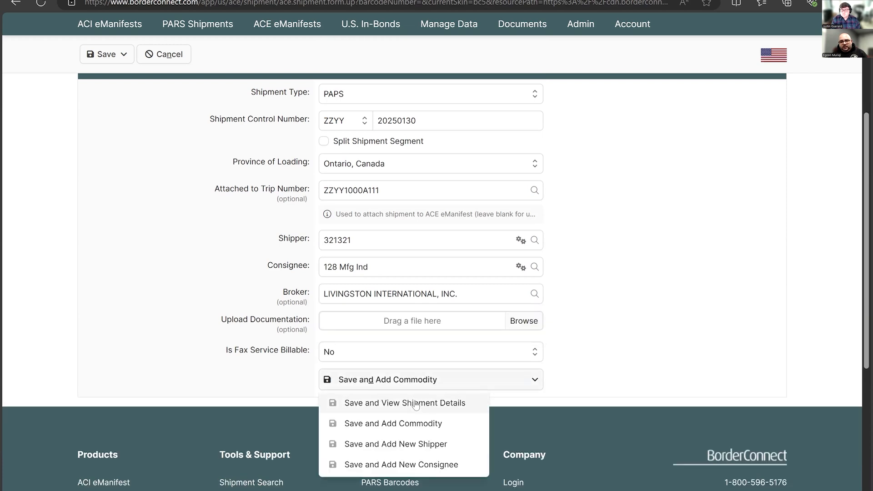
click(438, 426)
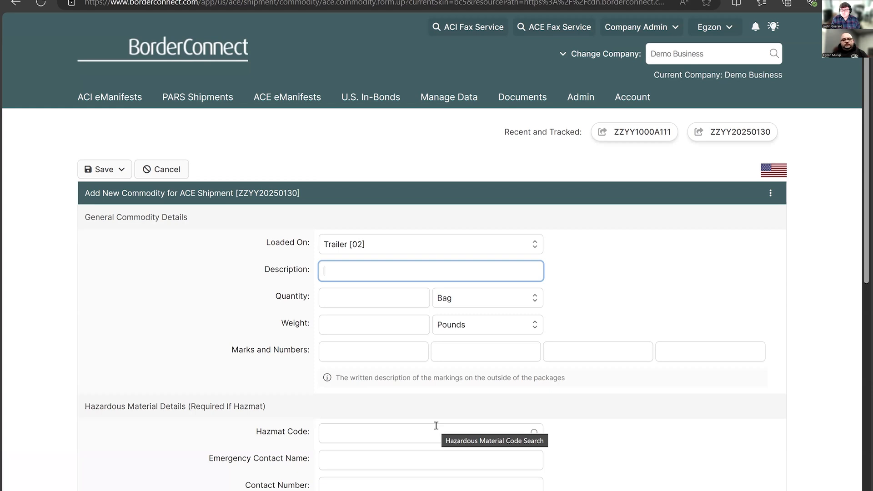
click(165, 172)
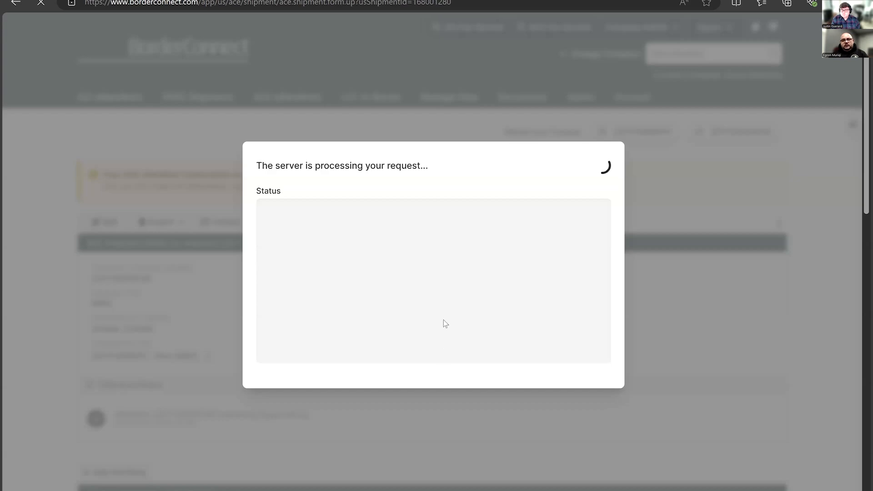
- Look over the shipment's edit form, cancel it without changes, and review the shipment details, parties and commodities list
scroll(445, 308, down, 1)
scroll(373, 275, down, 1)
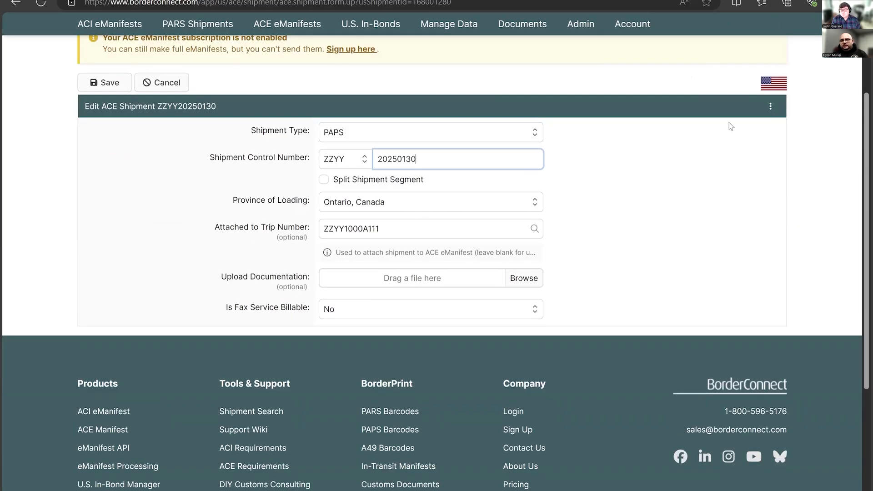
click(165, 86)
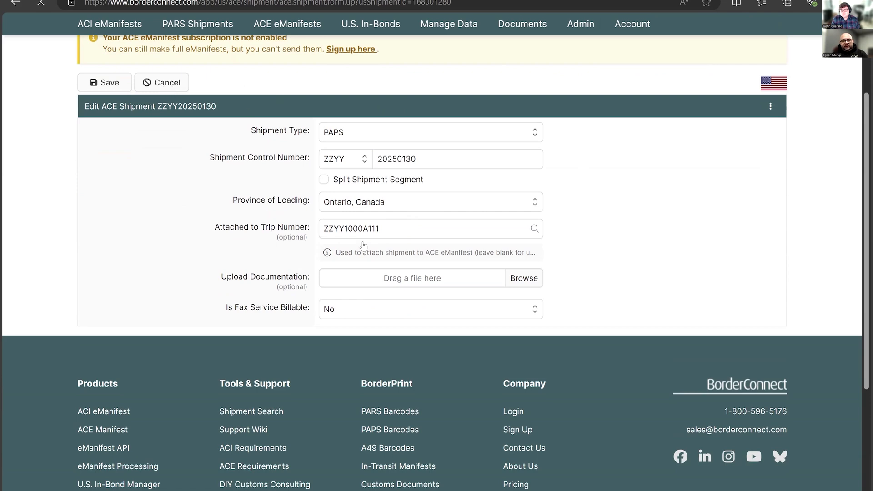
scroll(278, 344, down, 2)
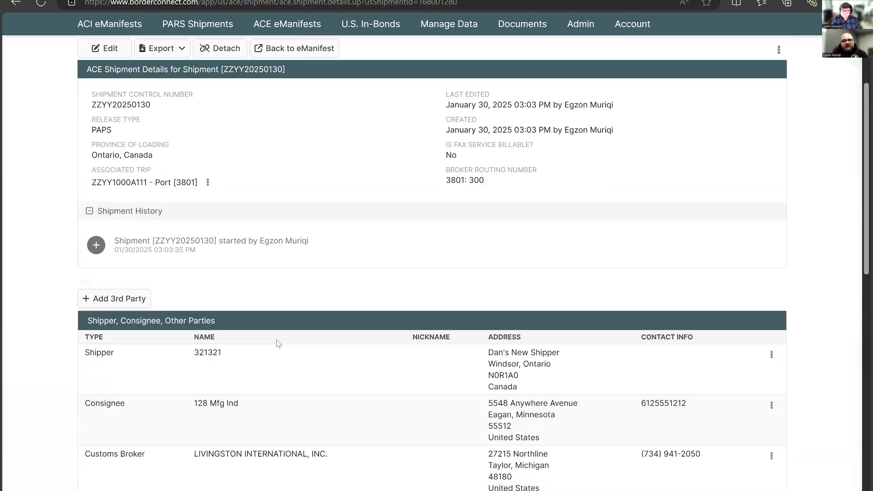
scroll(279, 344, down, 3)
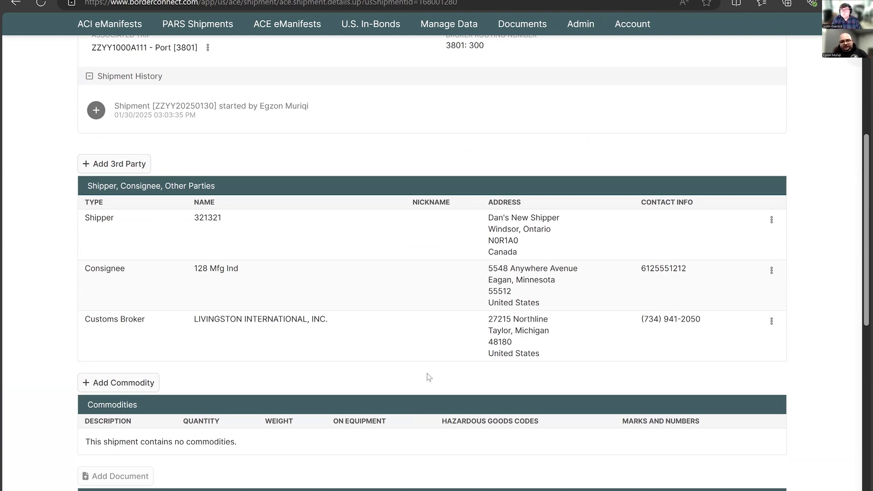
scroll(408, 387, down, 1)
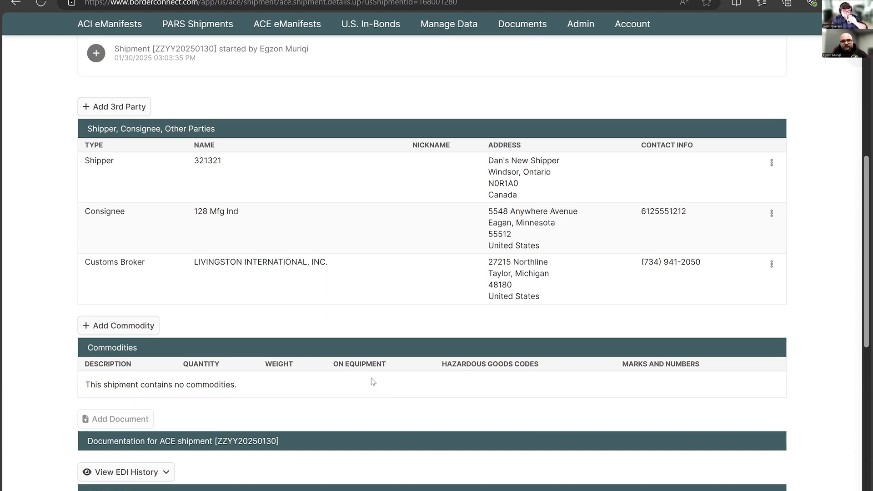
- Start a new commodity for the shipment and enter the description "auto parts, seats, filters"
click(139, 335)
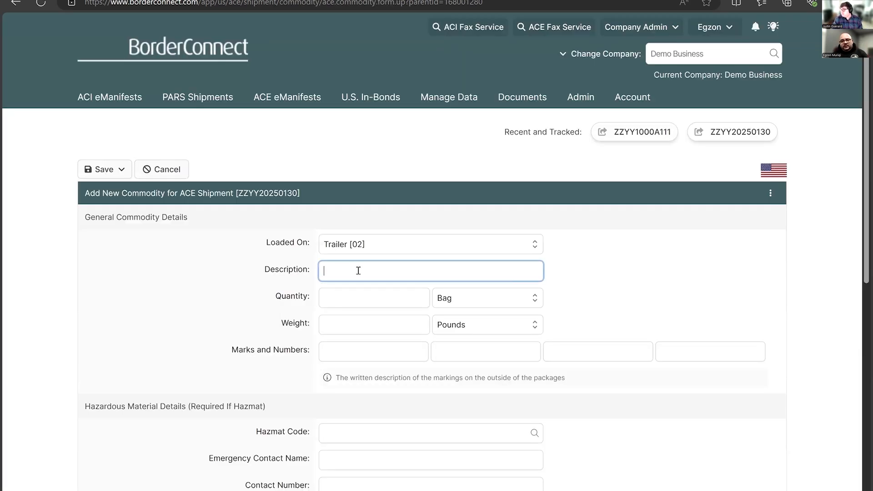
text(auto p)
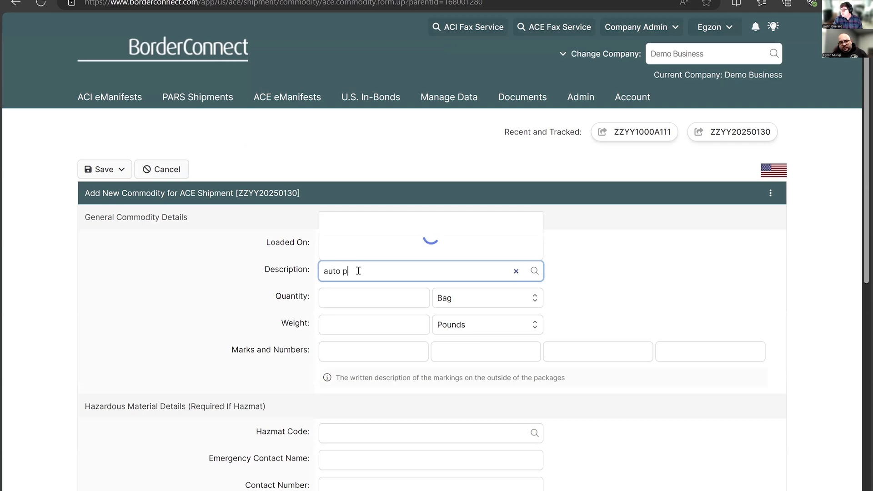
text(arts, seats, filters)
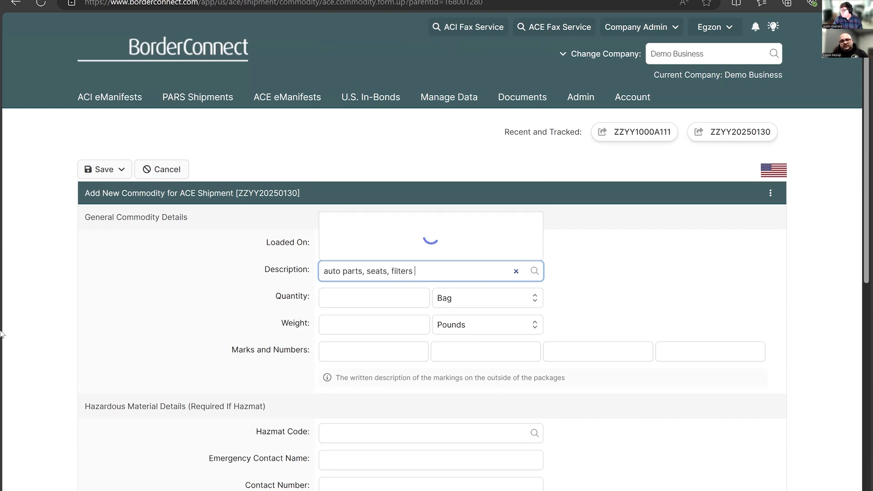
key(Tab)
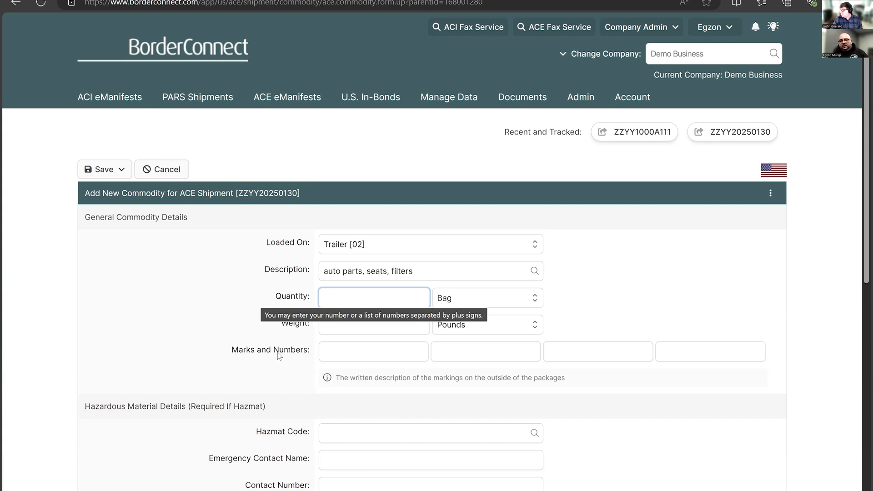
- Shorten the commodity description to "auto parts"
mouse_move(293, 357)
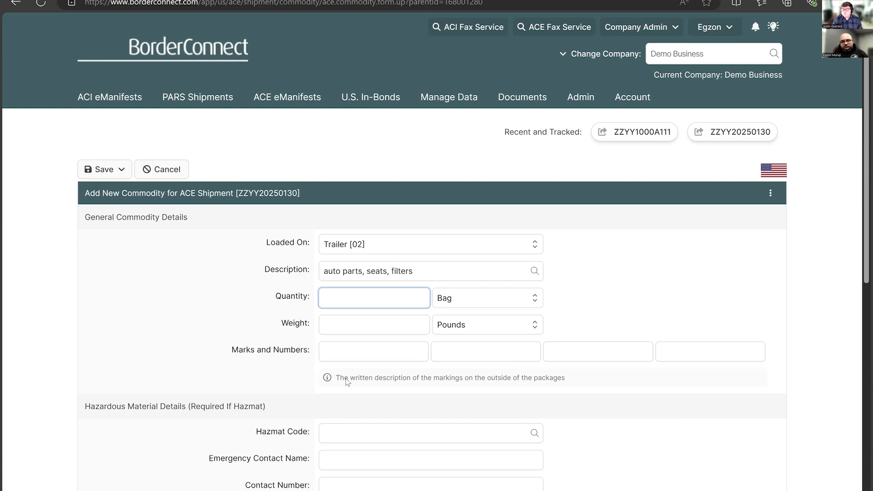
click(421, 275)
key(ctrl+shift+Left)
key(ctrl+shift+Left)
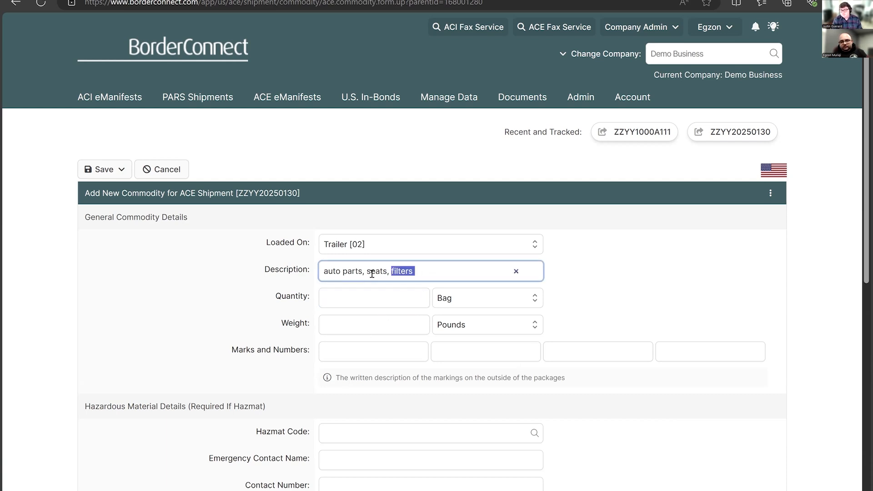
key(BackSpace)
key(BackSpace)
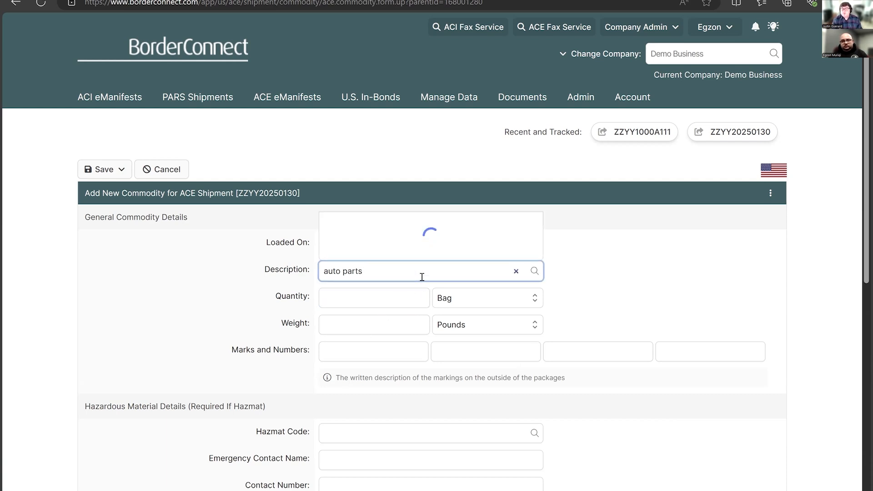
- Set the commodity's quantity and weight to 1 each, and try to save it and return to the ACE shipment
click(375, 298)
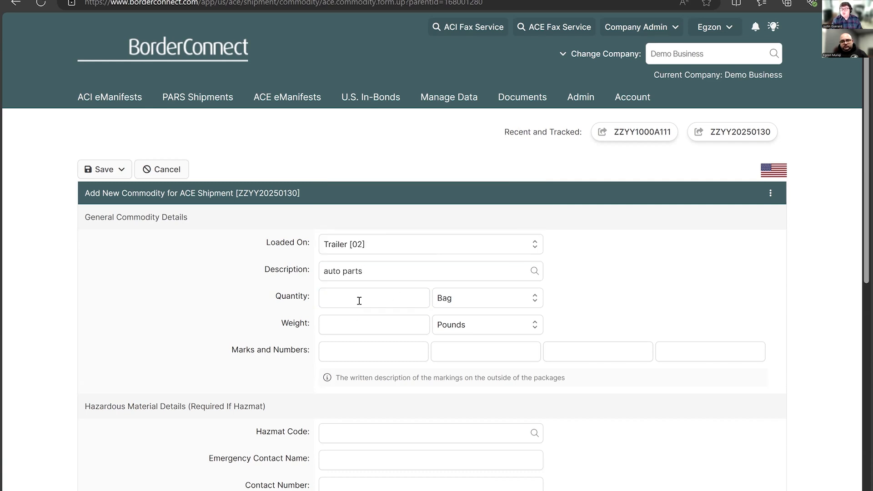
text(1)
key(Tab)
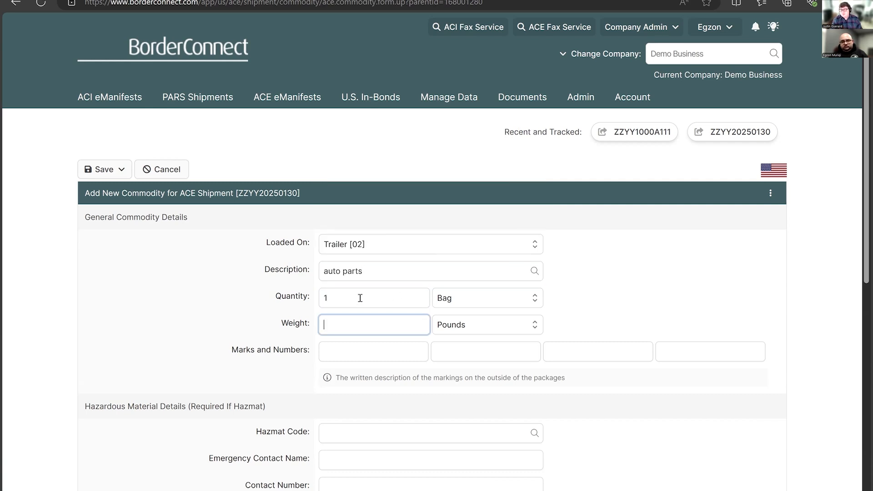
text(1)
click(111, 173)
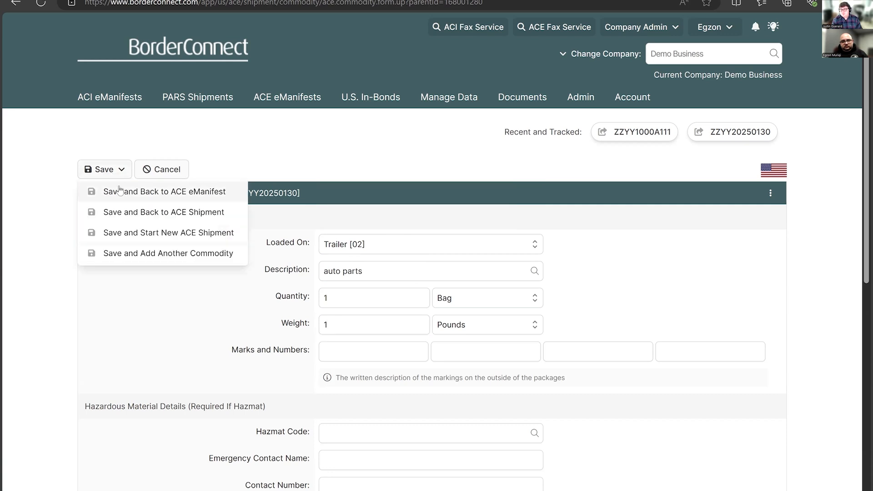
click(128, 212)
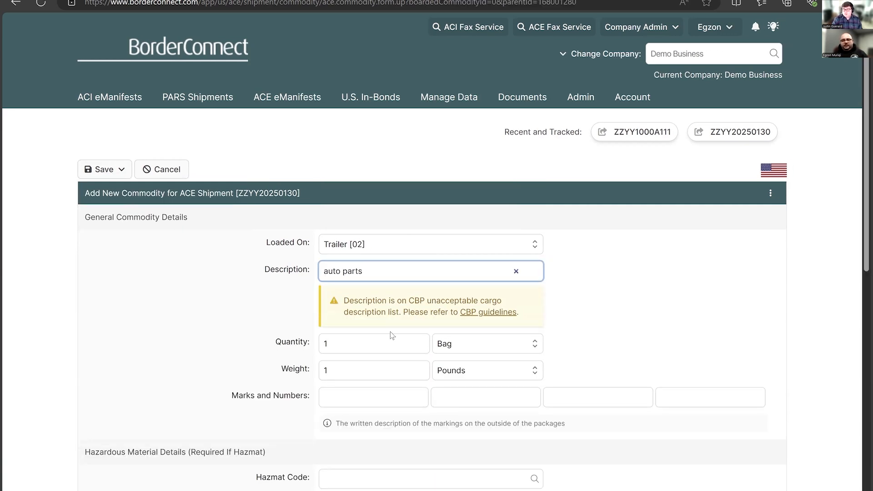
- Replace the commodity description with the saved entry "auto parts, wheels" packaged by Box
text(,)
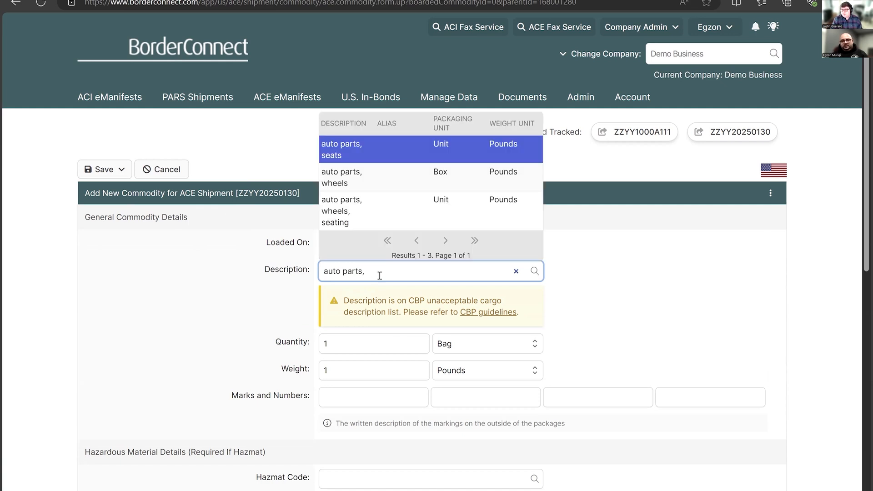
key(Down)
key(Return)
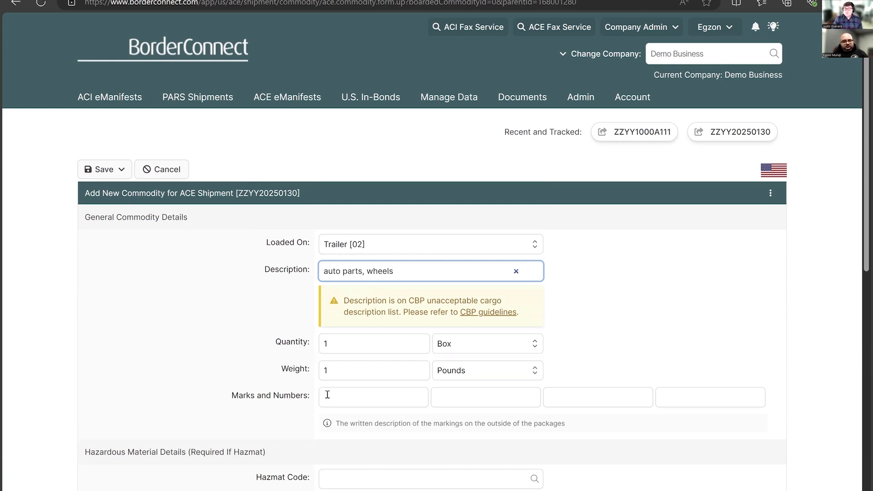
- Set the commodity's quantity to 10 and its weight to 1000, keeping Pounds as the weight unit
click(359, 346)
double_click(353, 348)
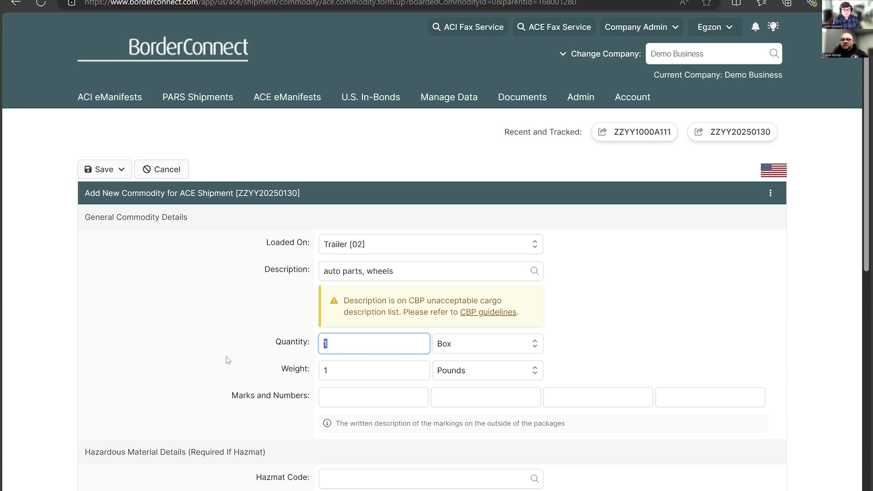
scroll(137, 391, down, 1)
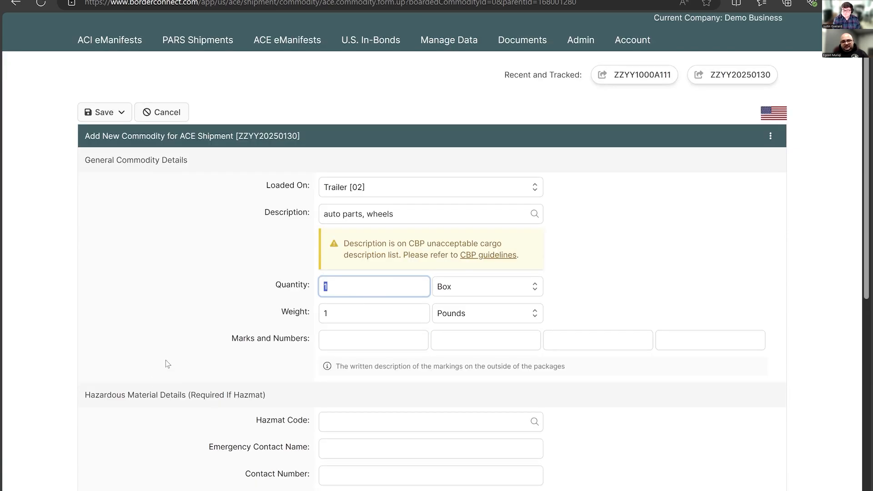
click(190, 298)
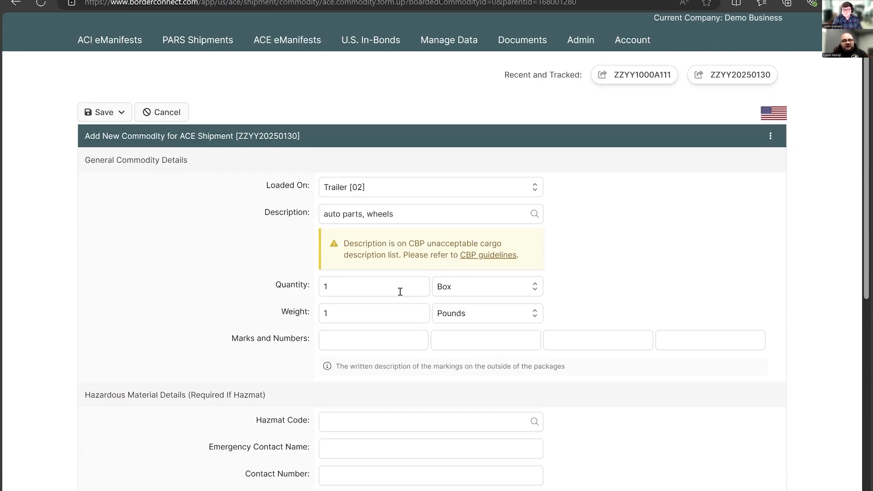
click(380, 288)
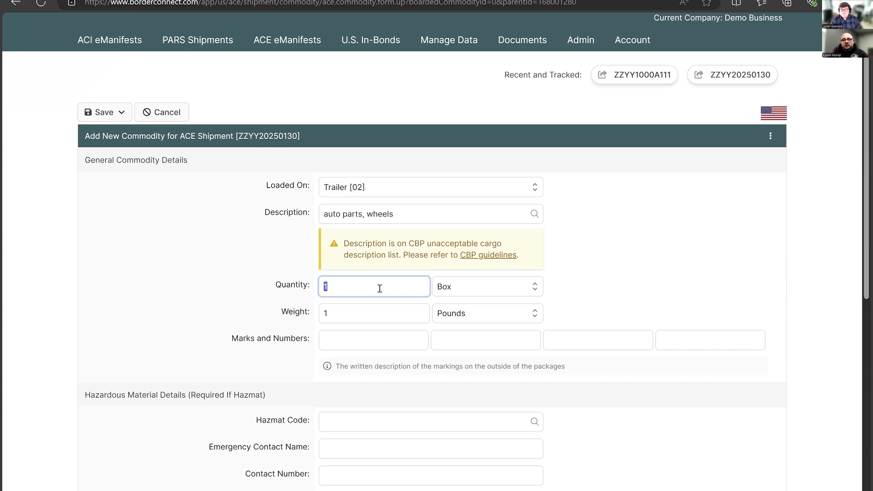
text(10)
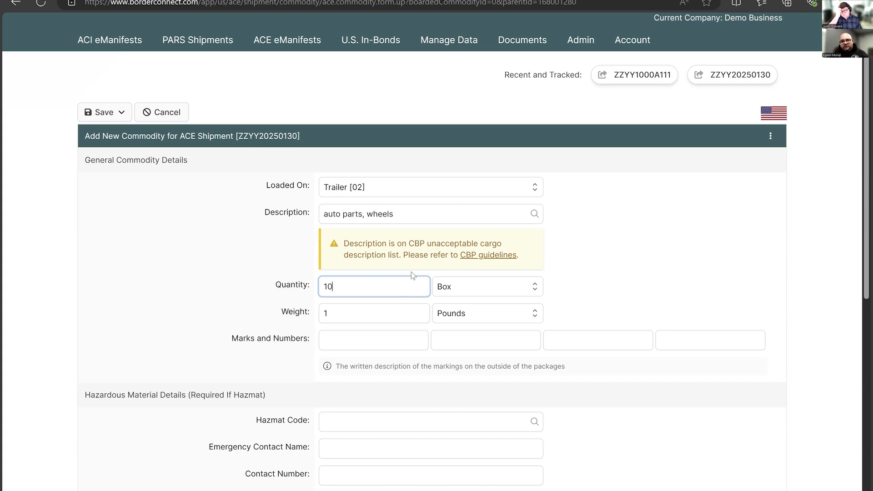
double_click(380, 313)
text(1000)
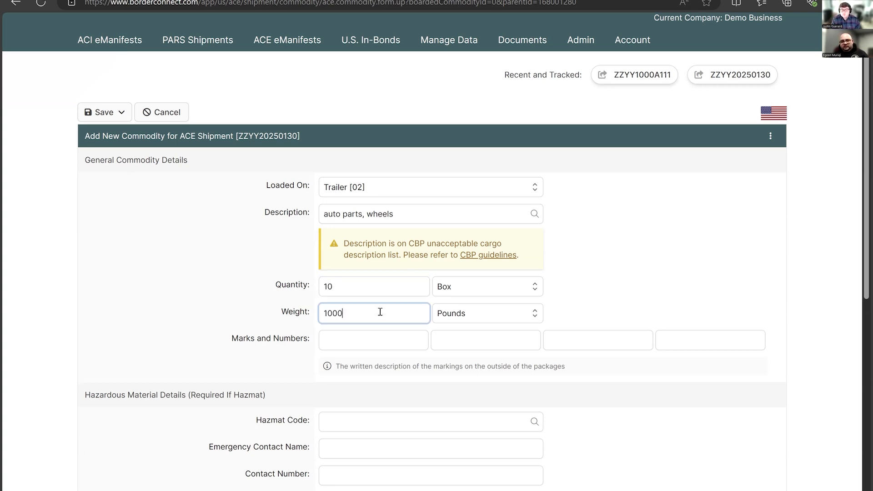
click(502, 317)
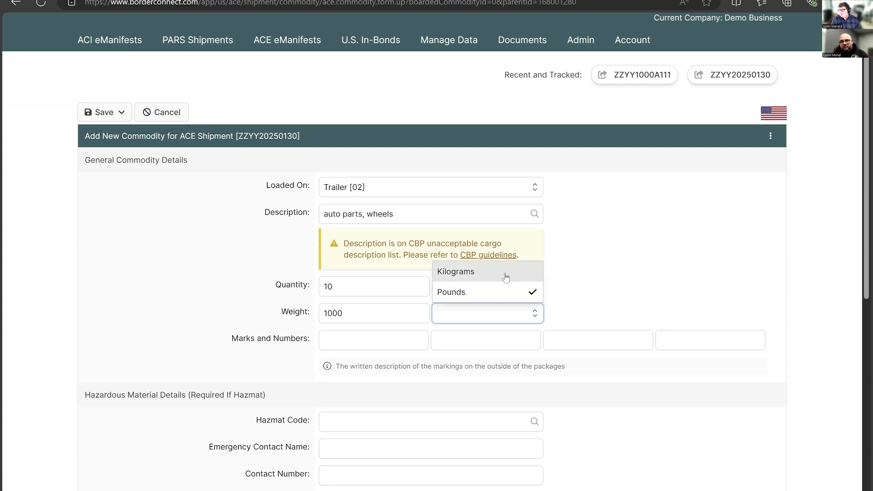
click(507, 312)
- Browse the packaging units for the quantity, filter them by "box" and "pac", and keep Box as the unit
click(489, 287)
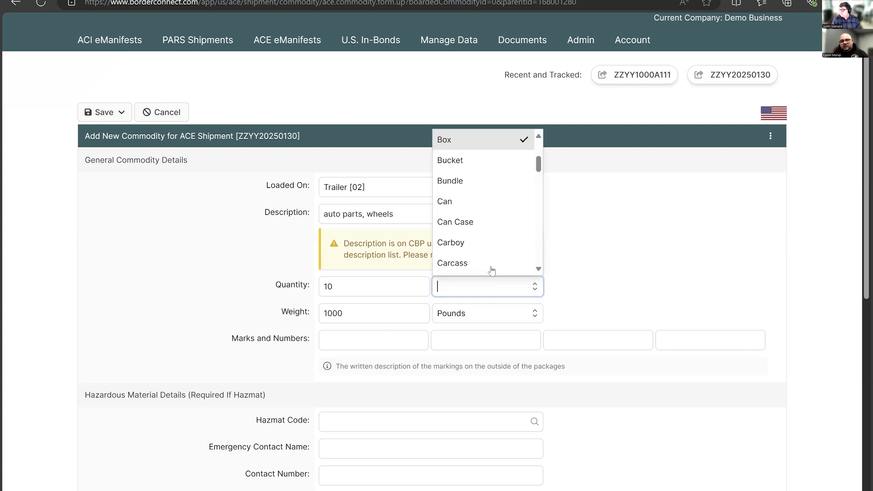
scroll(508, 187, down, 1)
scroll(504, 191, down, 10)
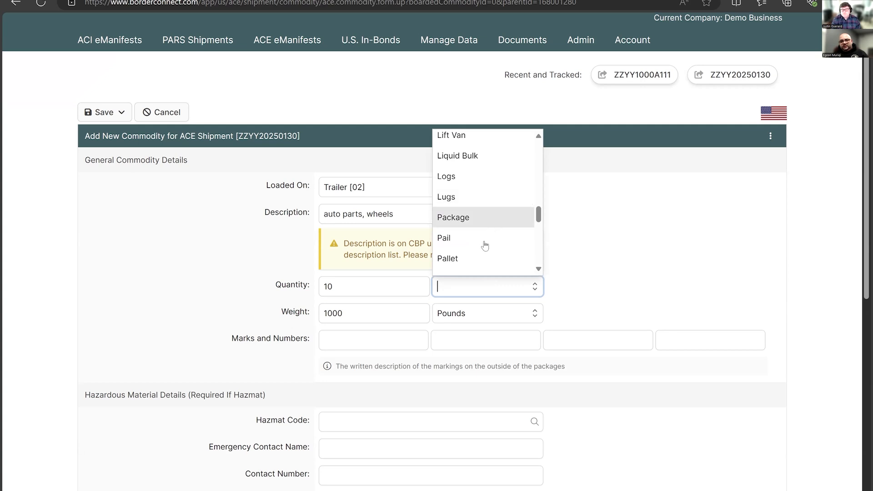
scroll(482, 237, down, 1)
scroll(482, 237, down, 2)
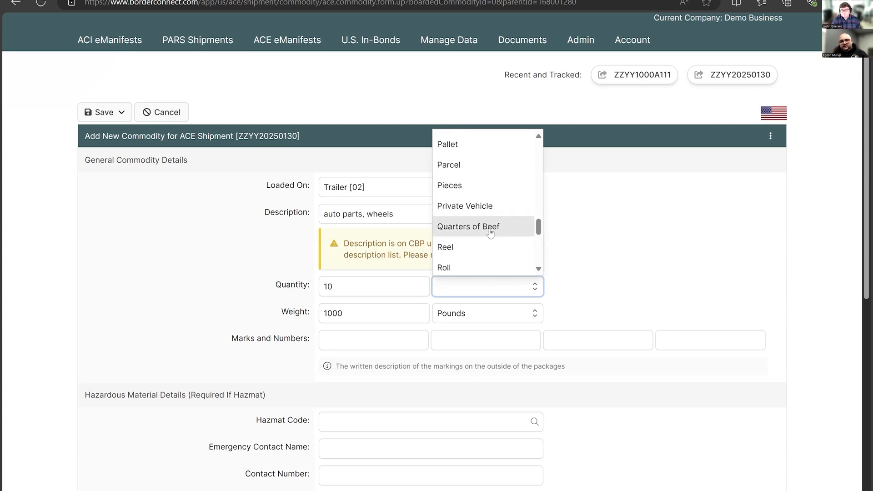
scroll(486, 250, down, 2)
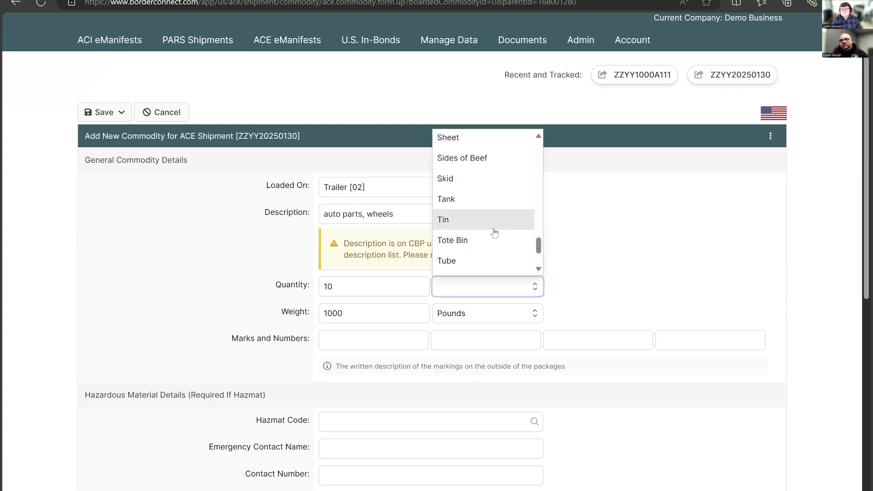
text(box)
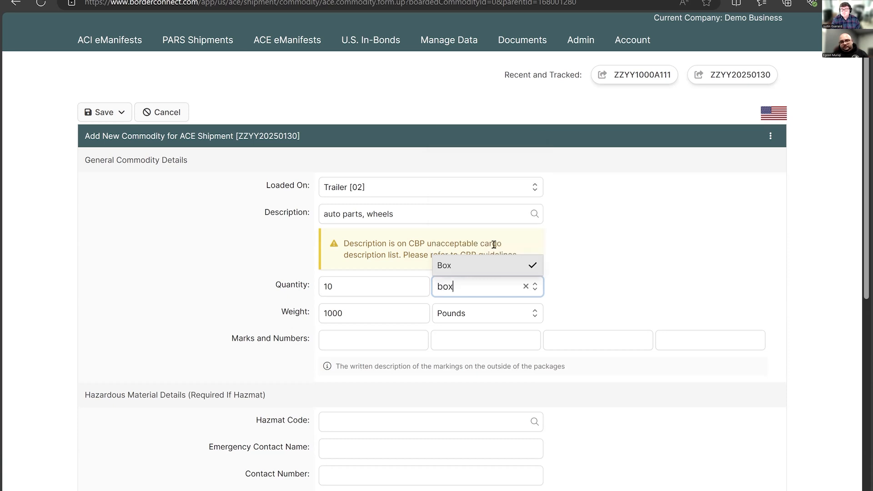
key(BackSpace)
key(BackSpace)
key(BackSpace)
text(p)
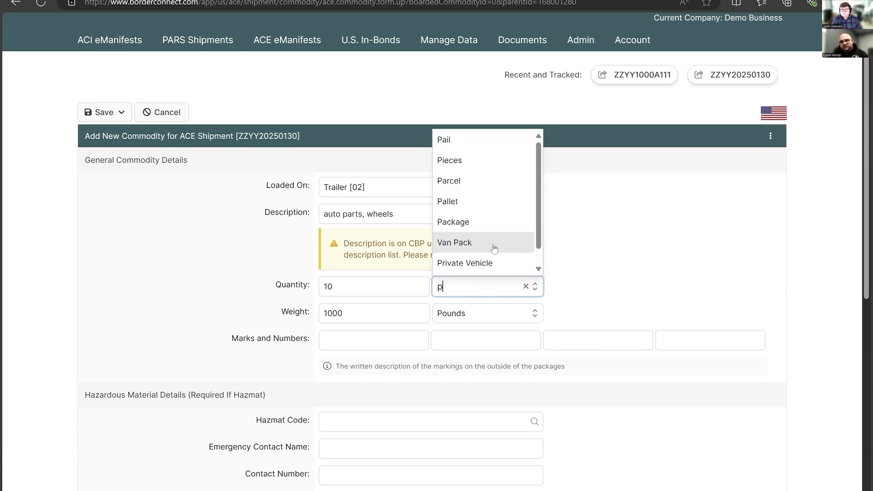
text(ack)
key(BackSpace)
key(BackSpace)
key(BackSpace)
key(BackSpace)
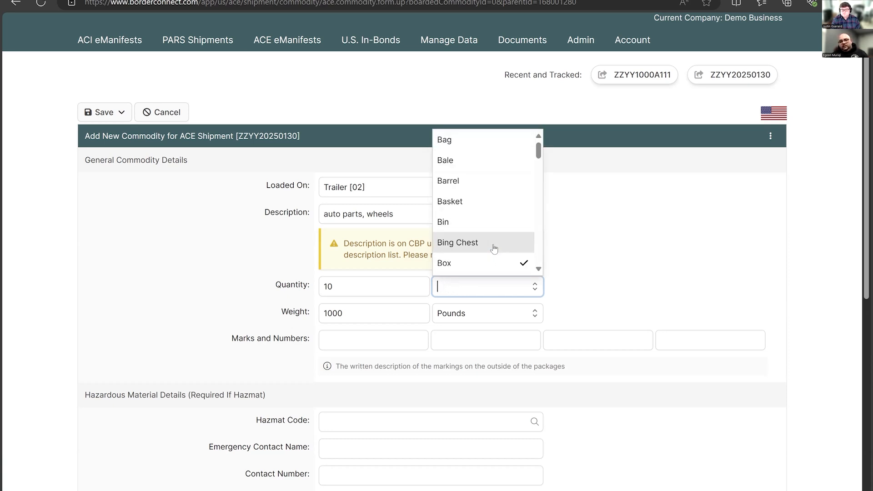
text(box)
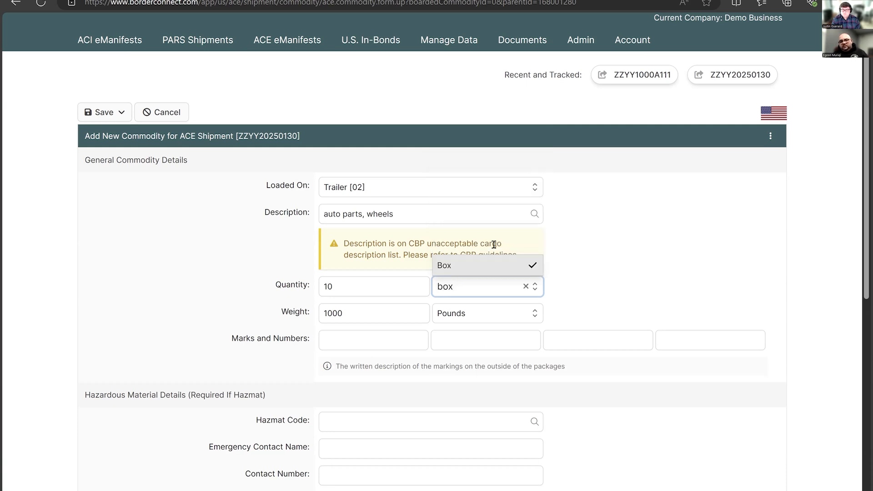
key(Tab)
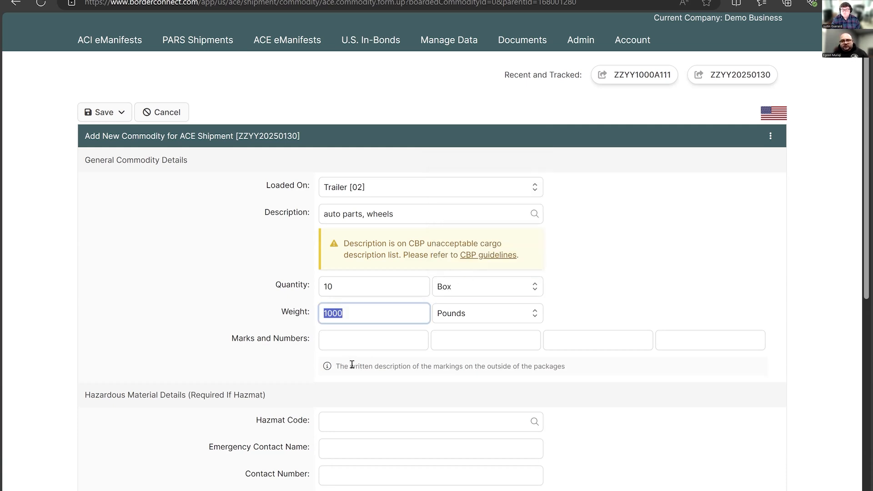
click(434, 366)
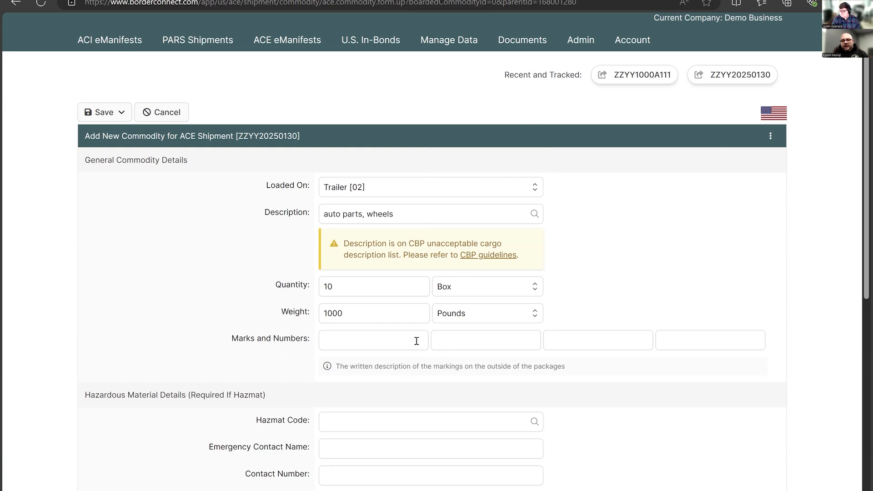
- Enter 151512 as the commodity's first marks and numbers value, and clear it again
click(387, 333)
text(151512)
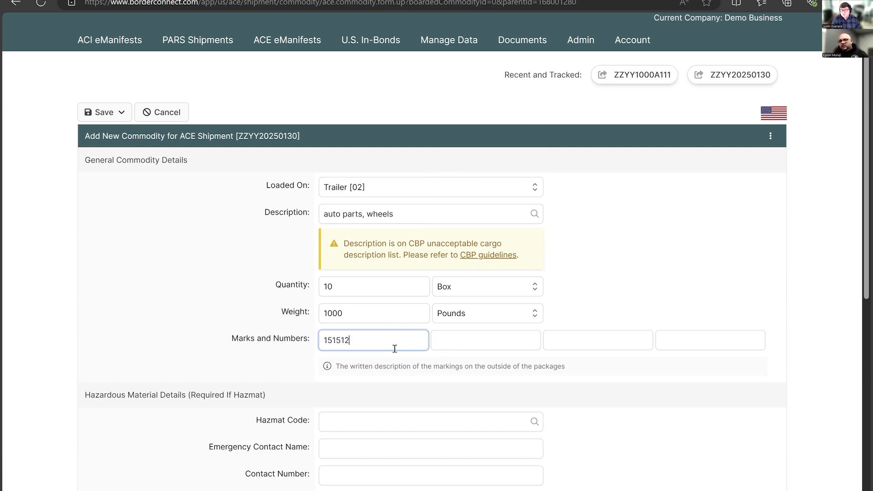
double_click(385, 345)
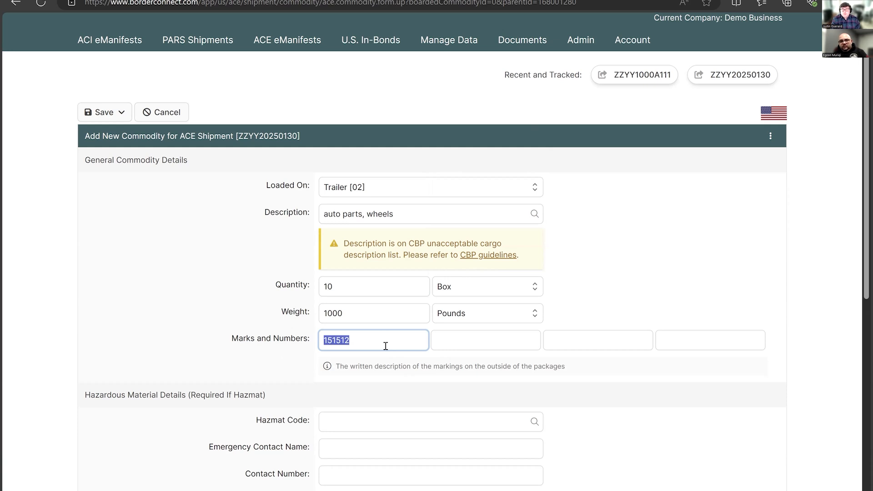
key(BackSpace)
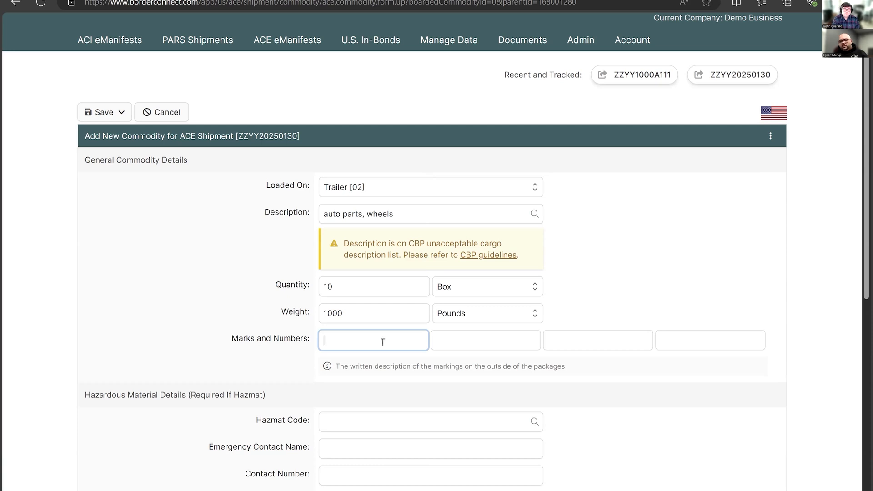
- Fill the commodity's hazardous material details from the saved hazmat code 2794 for CHEMTREC, and clear them again
scroll(345, 344, down, 1)
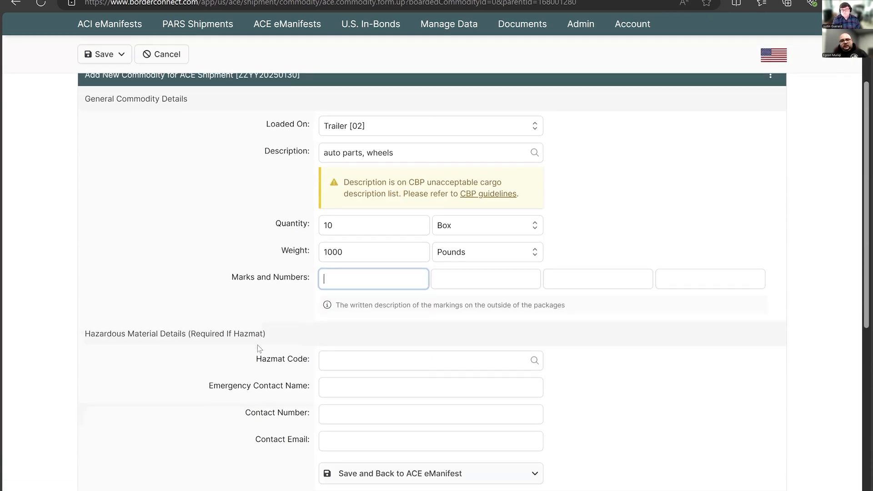
scroll(259, 348, down, 1)
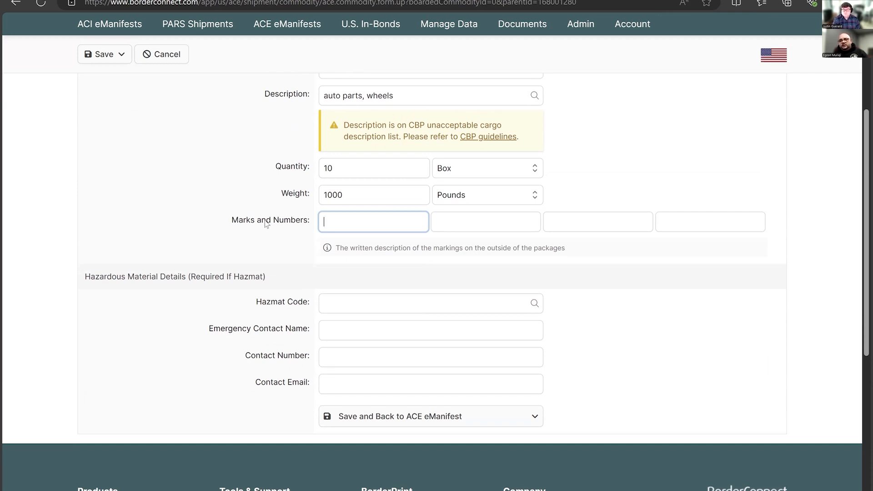
click(392, 310)
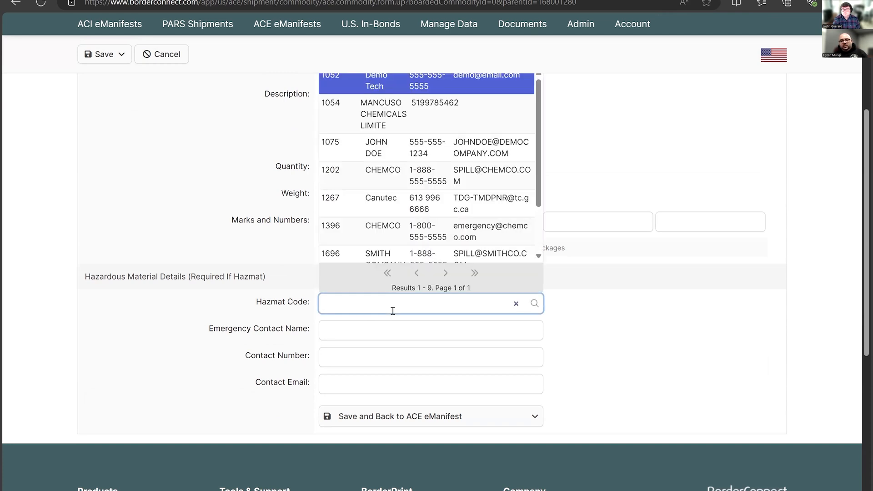
scroll(434, 183, down, 1)
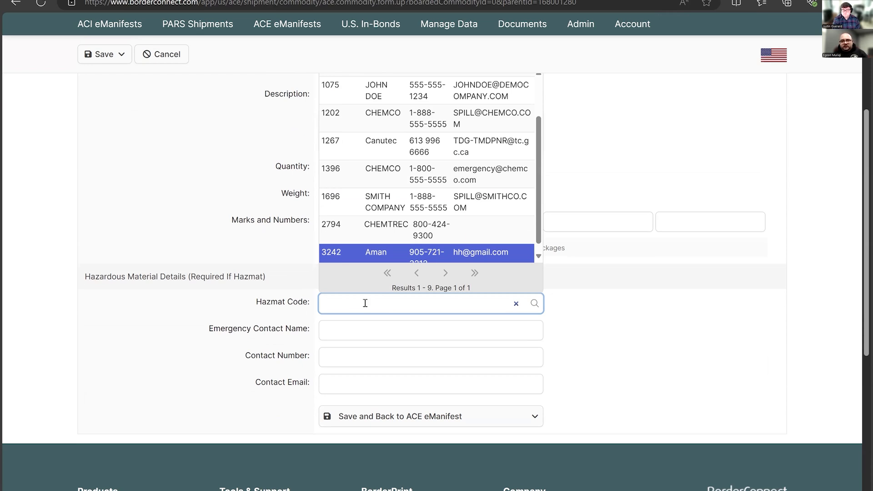
click(402, 232)
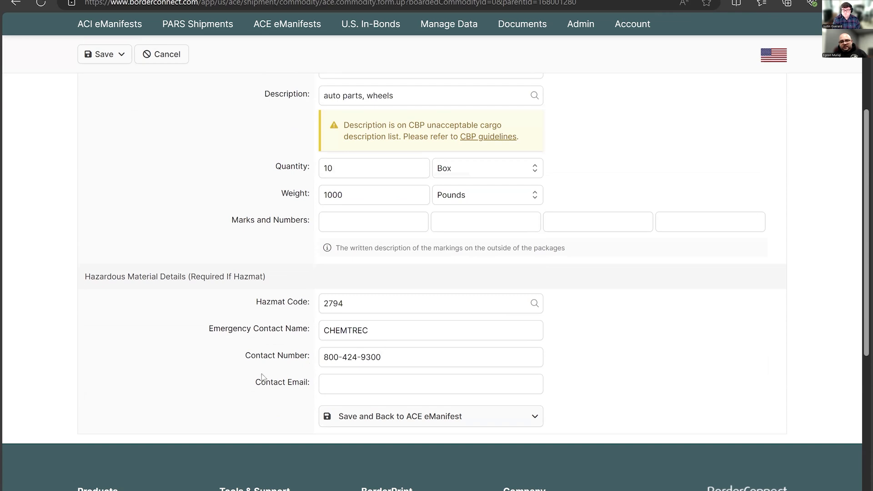
click(362, 381)
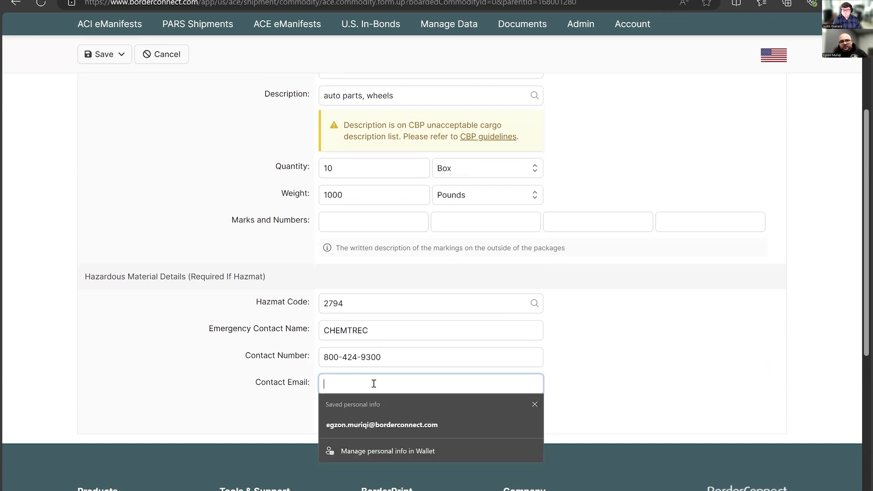
click(262, 363)
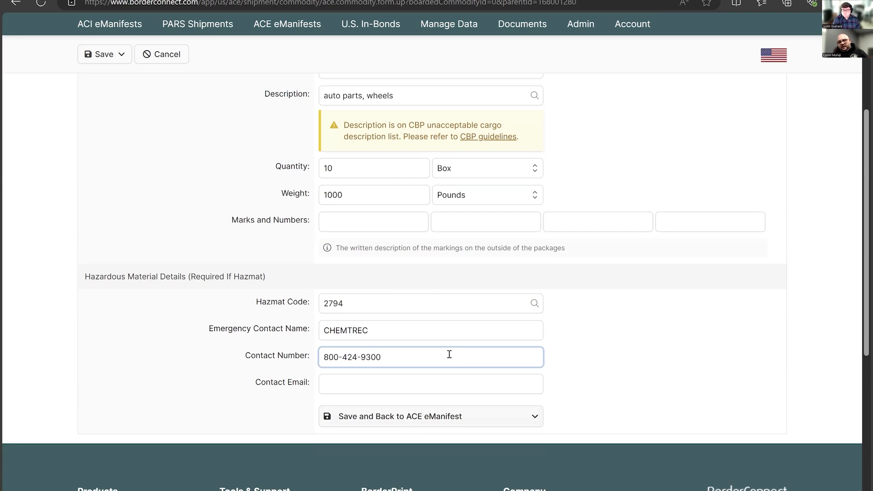
click(415, 302)
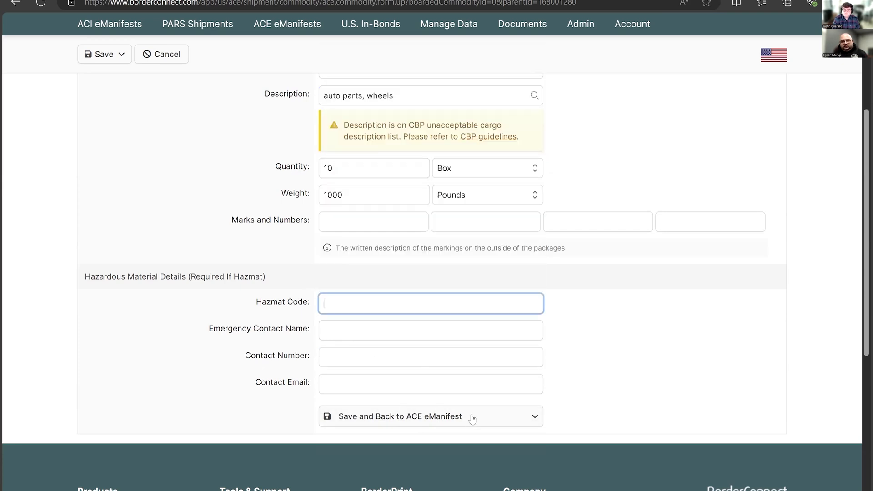
click(598, 380)
- Save the commodity and go back to the ACE eManifest
scroll(598, 379, up, 1)
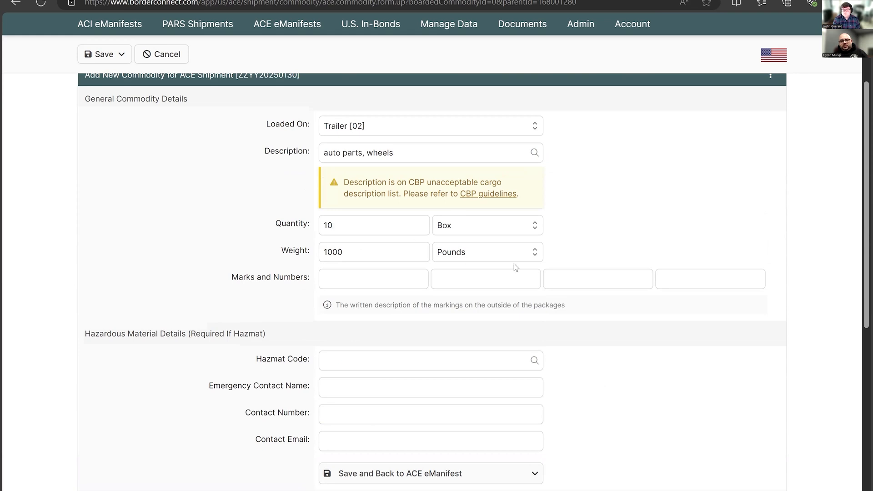
scroll(545, 284, down, 1)
scroll(562, 314, down, 2)
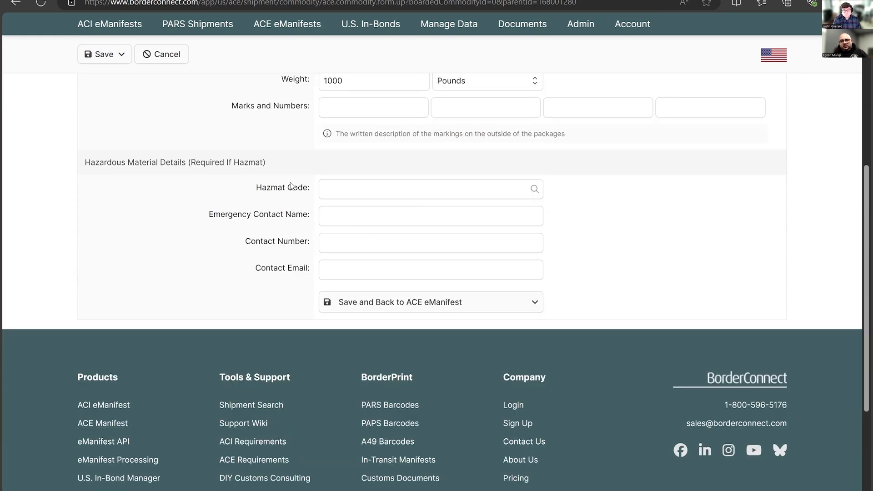
click(396, 310)
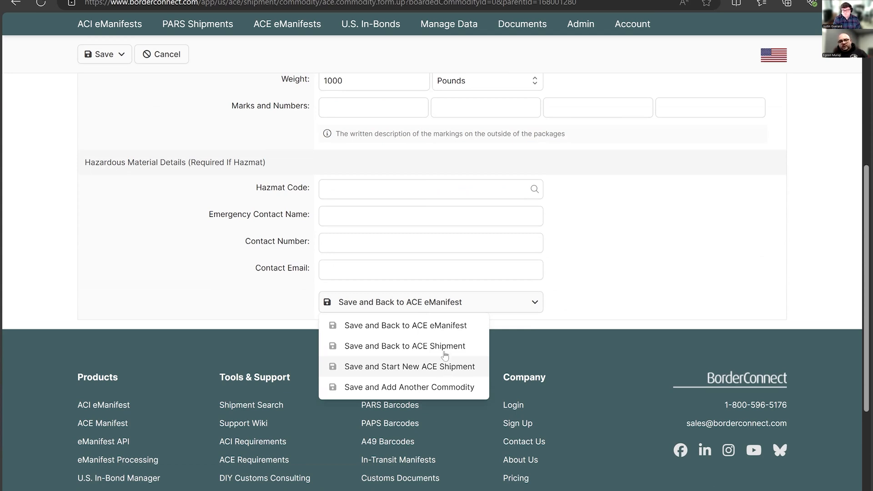
click(446, 328)
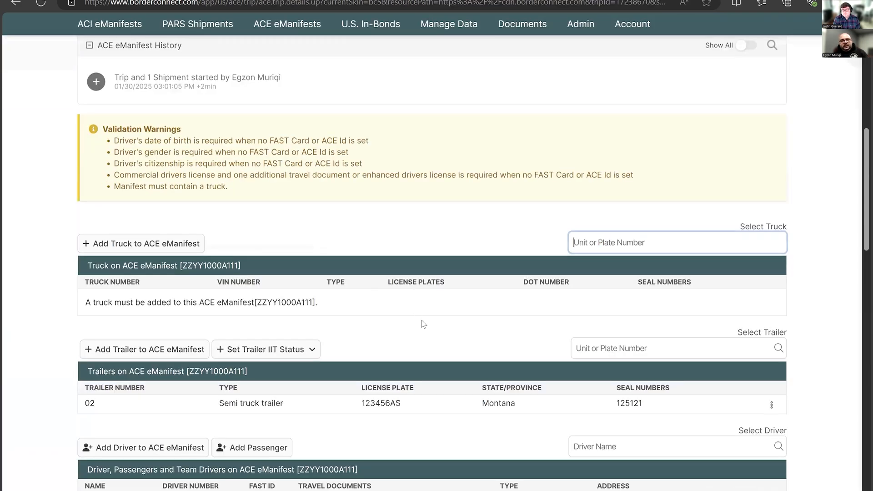
- Review the eManifest's validation warnings and open the crew member that has validation errors for editing
scroll(421, 320, up, 1)
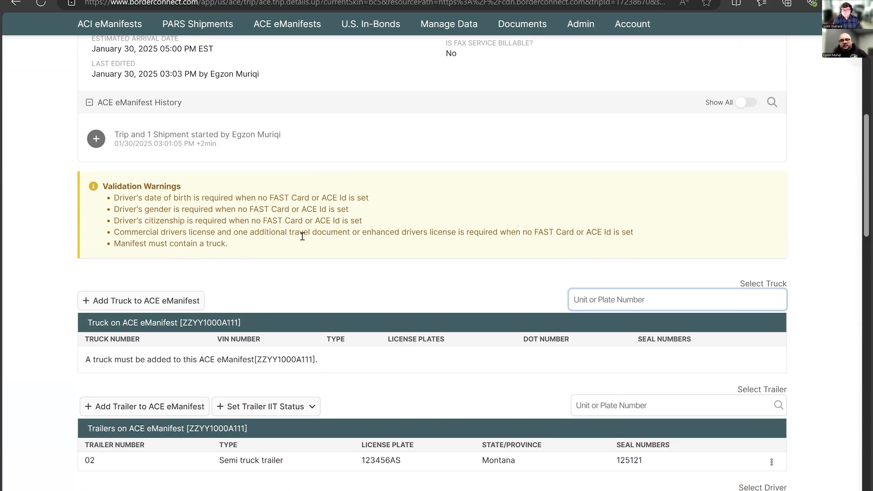
scroll(209, 225, down, 2)
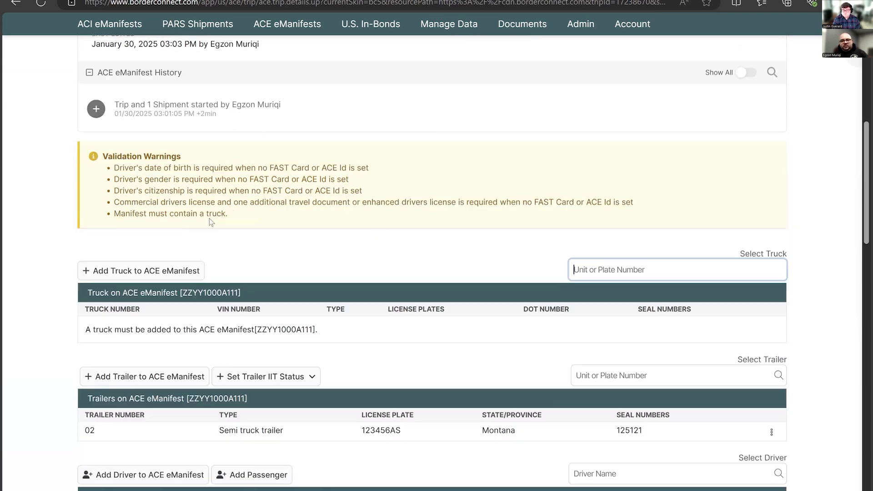
scroll(210, 223, down, 3)
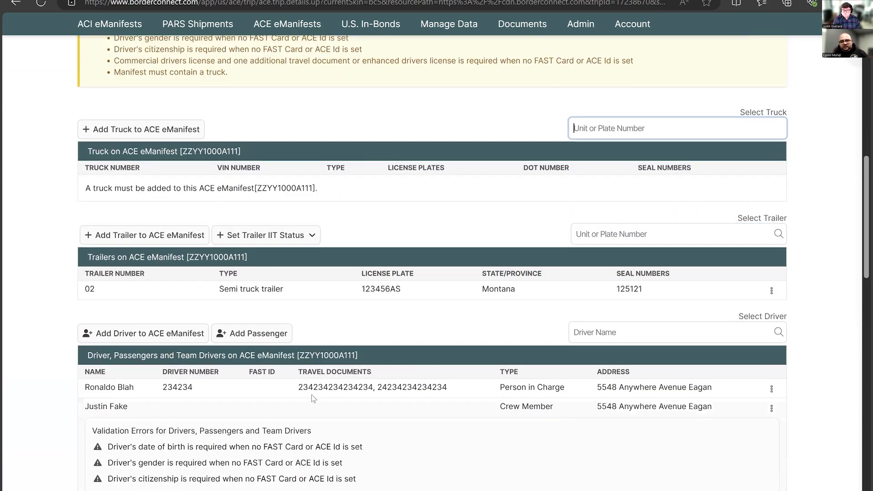
scroll(772, 352, down, 1)
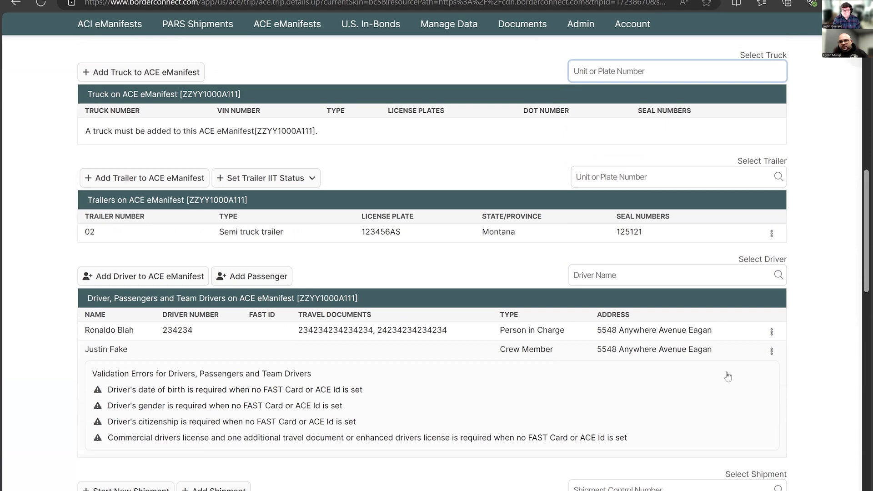
click(771, 351)
click(643, 392)
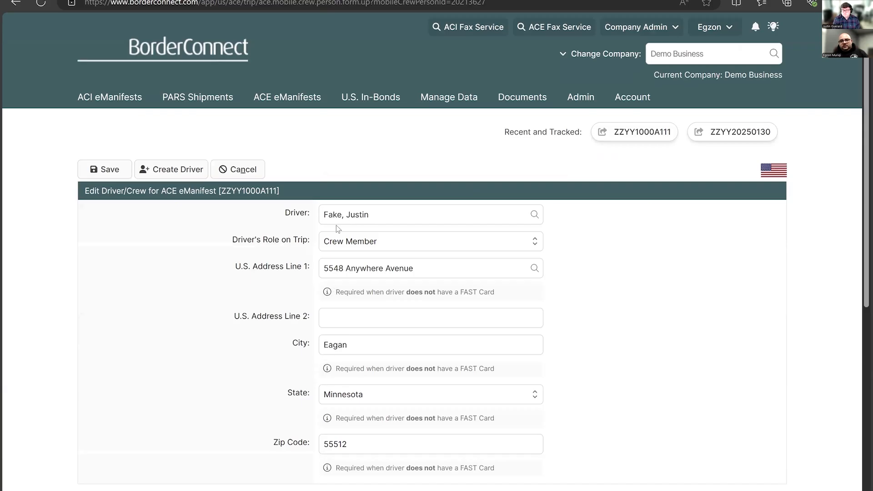
- Examine the date of birth, citizenship and travel document fields in the crew member's driver profile, and return to the ACE eManifest
scroll(331, 318, down, 1)
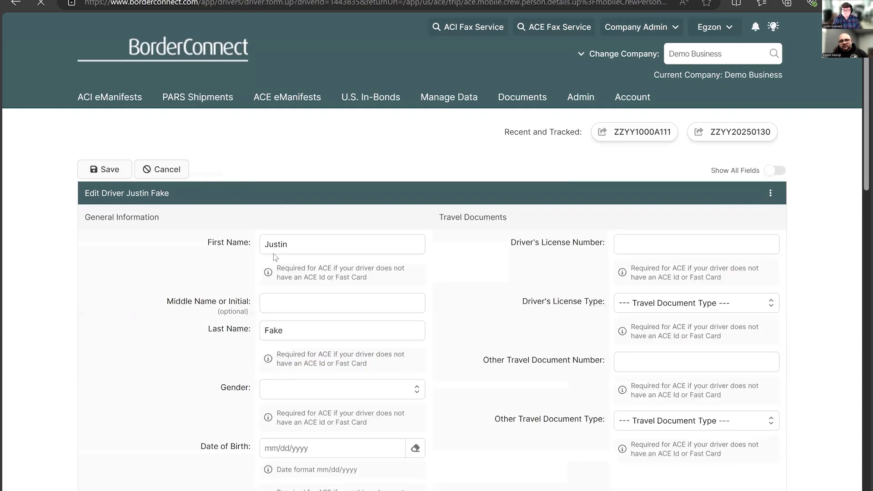
scroll(295, 241, down, 5)
click(335, 224)
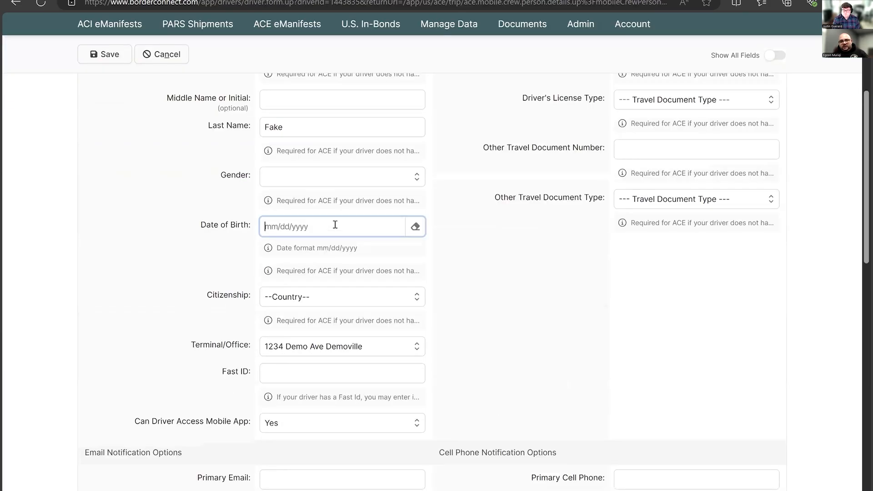
scroll(184, 206, down, 3)
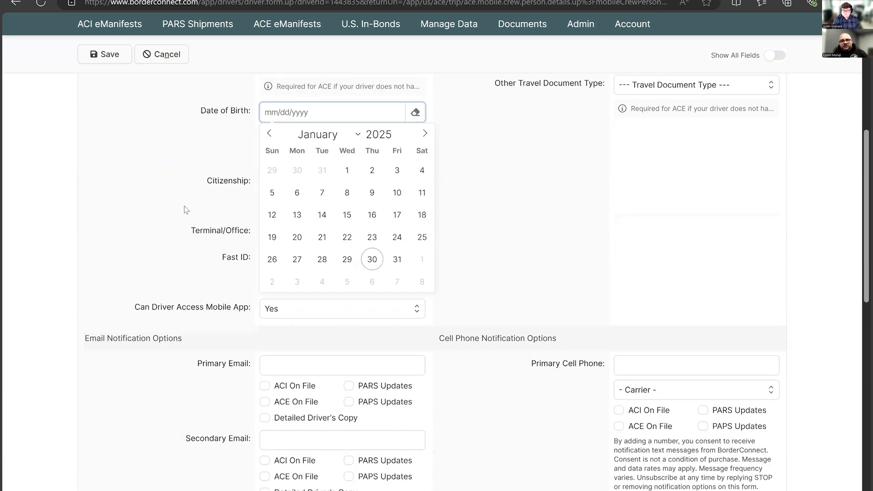
scroll(126, 177, up, 7)
click(119, 173)
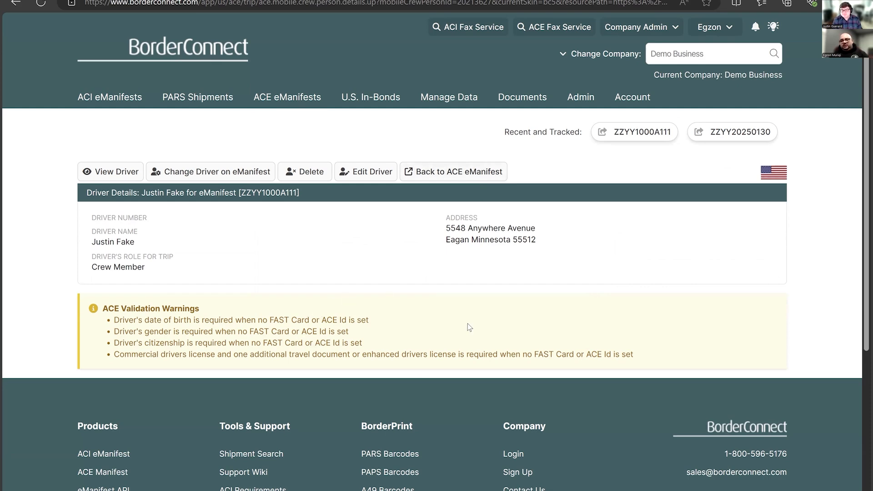
click(455, 175)
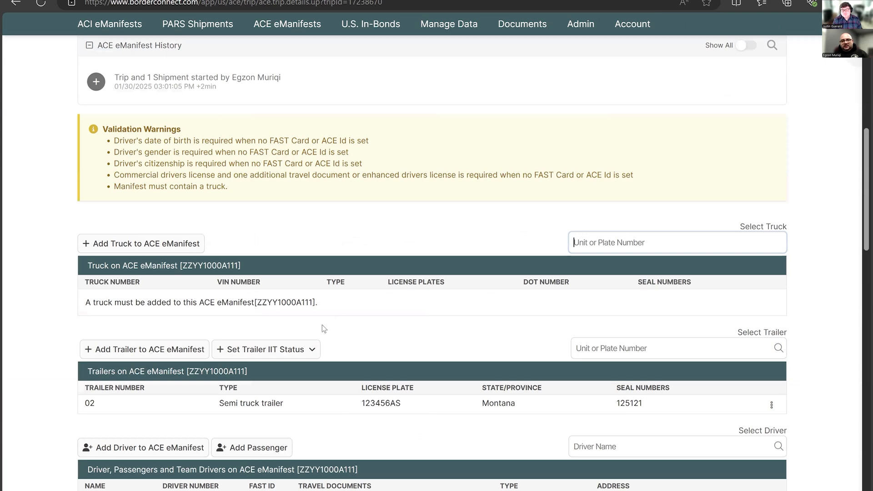
- Add the saved truck 0002 to the ACE eManifest and check its truck, crew and shipment sections
scroll(577, 220, down, 1)
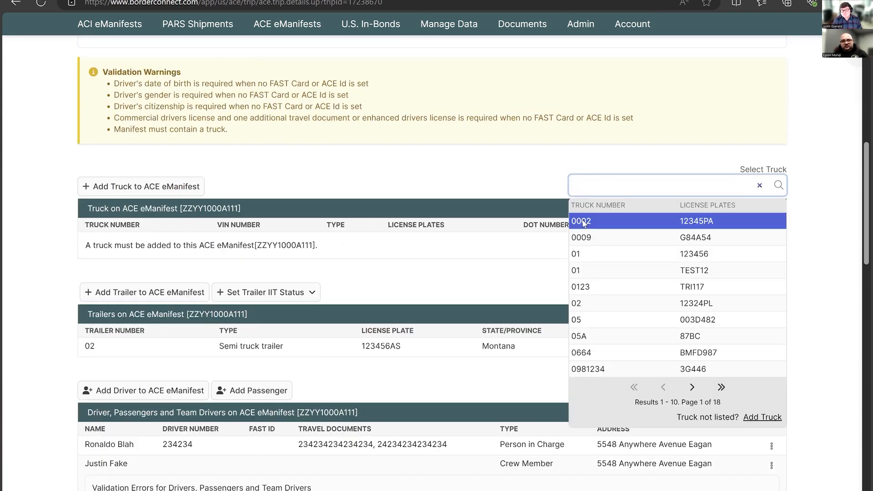
click(584, 222)
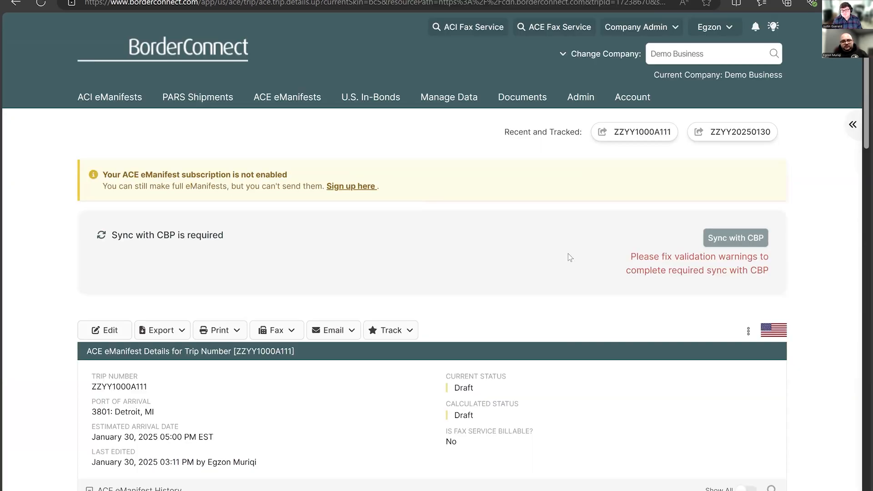
scroll(249, 313, down, 12)
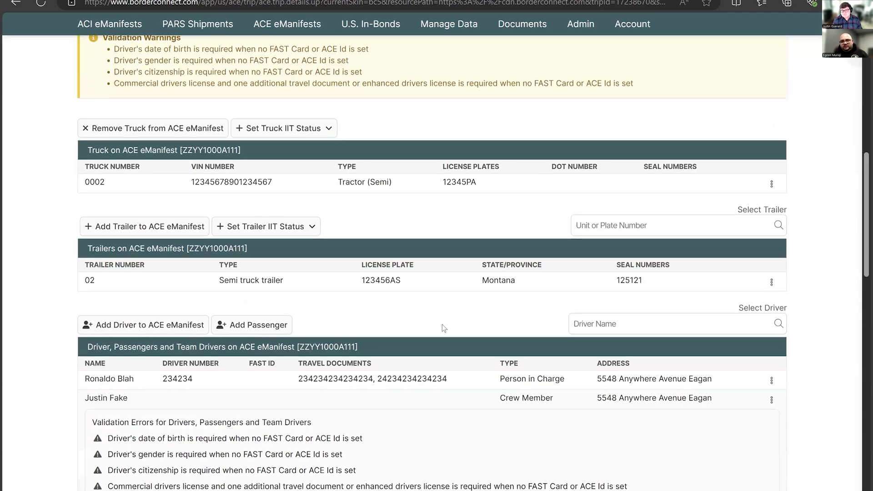
scroll(186, 291, down, 4)
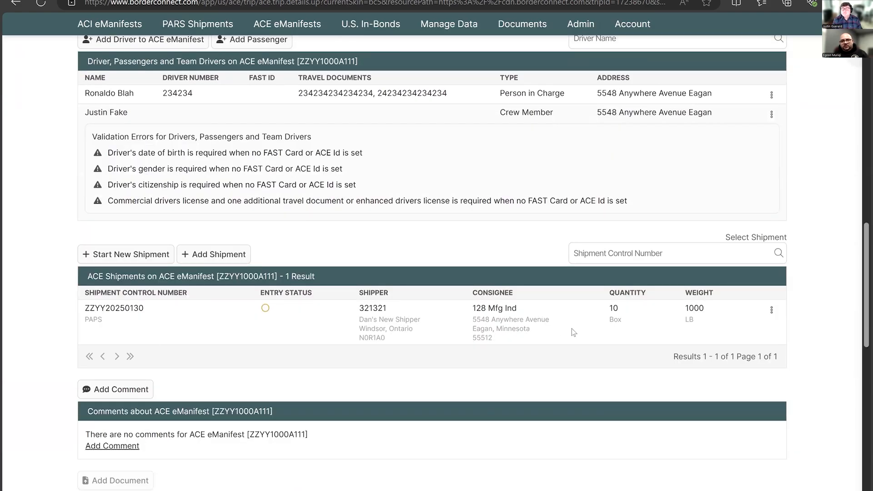
- Show the legacy send and status buttons for the trip, and look through the statuses that can be set
scroll(571, 332, up, 15)
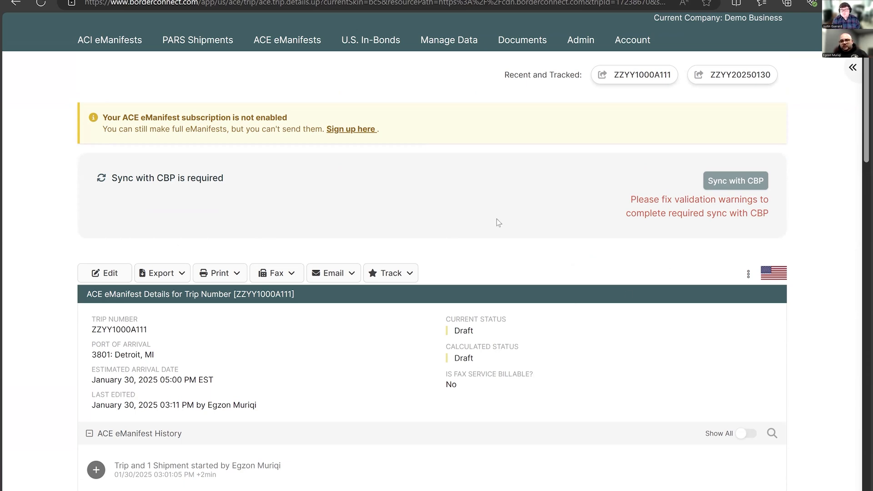
click(749, 275)
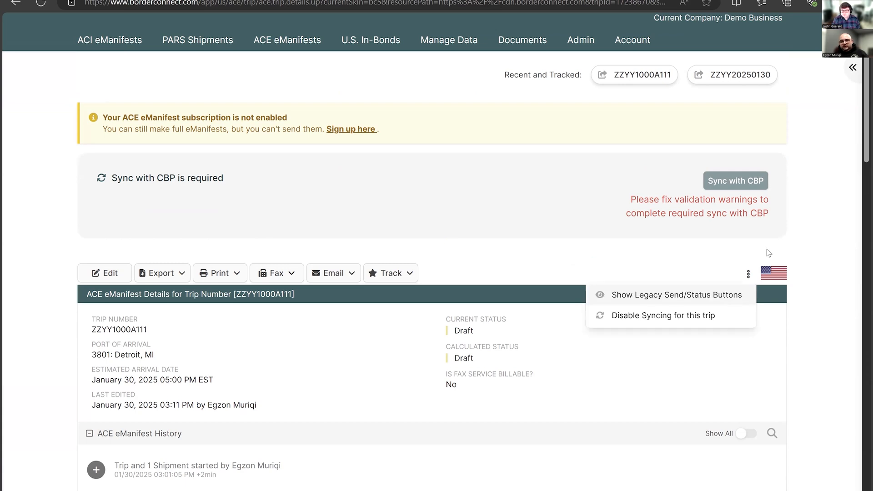
click(516, 278)
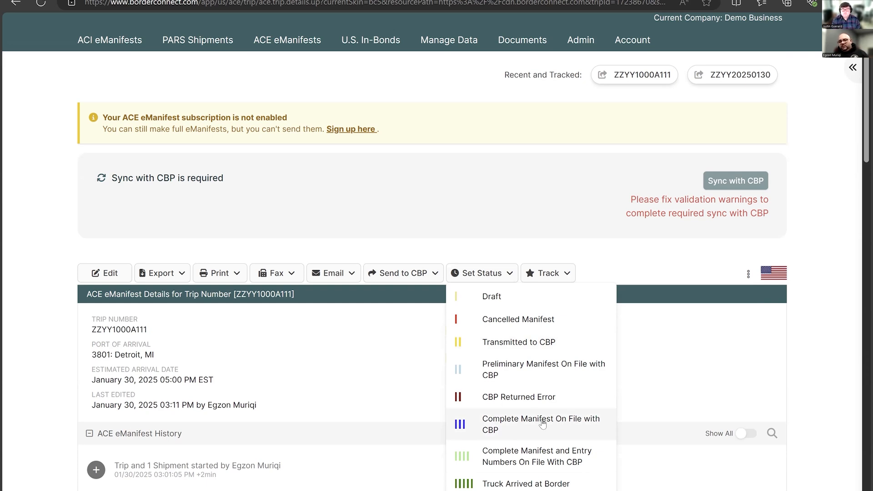
click(365, 372)
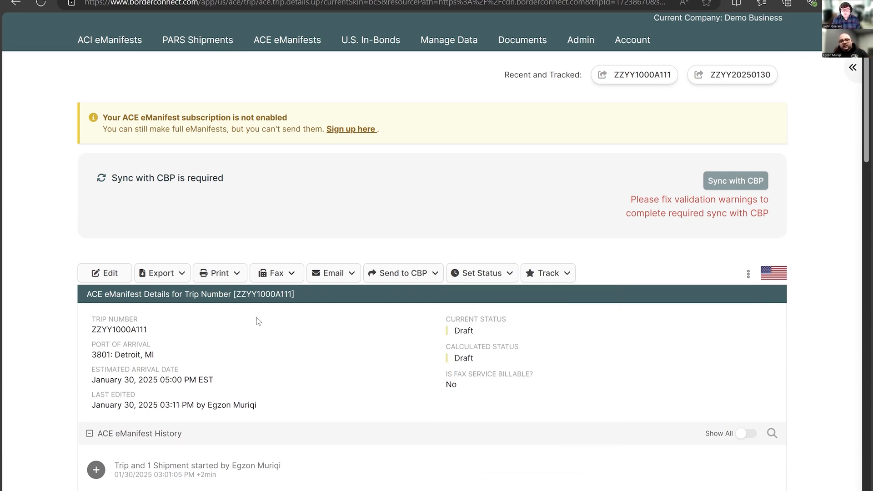
- Generate the QR Barcode Driver's Copy of the ACE eManifest for printing
click(219, 278)
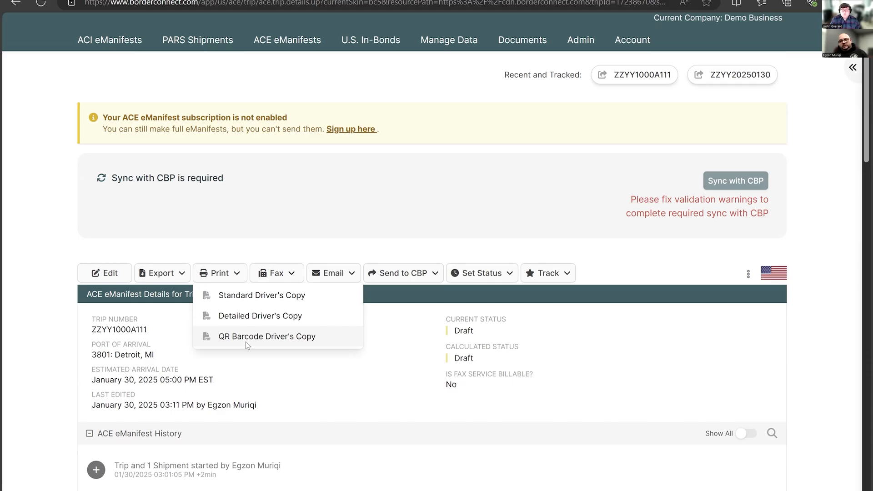
click(246, 338)
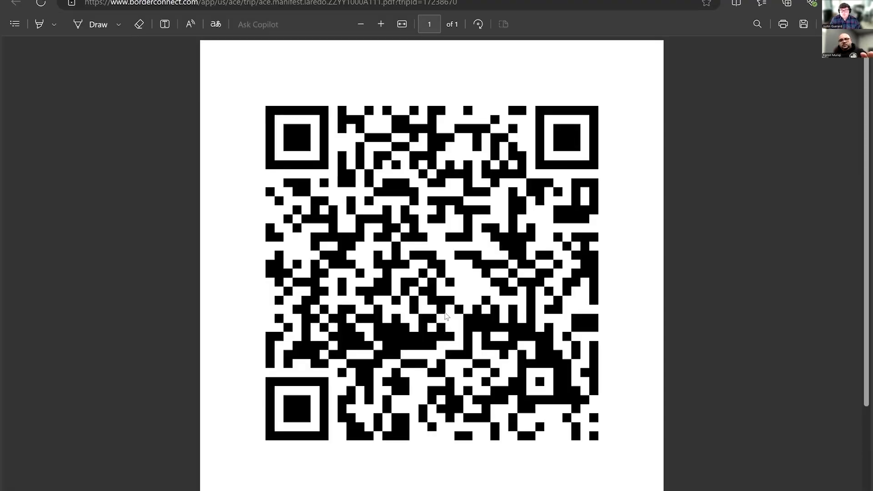
- Read the trip, driver and plate details under the QR code on the printed copy, and close the document
scroll(461, 310, down, 1)
scroll(462, 309, down, 2)
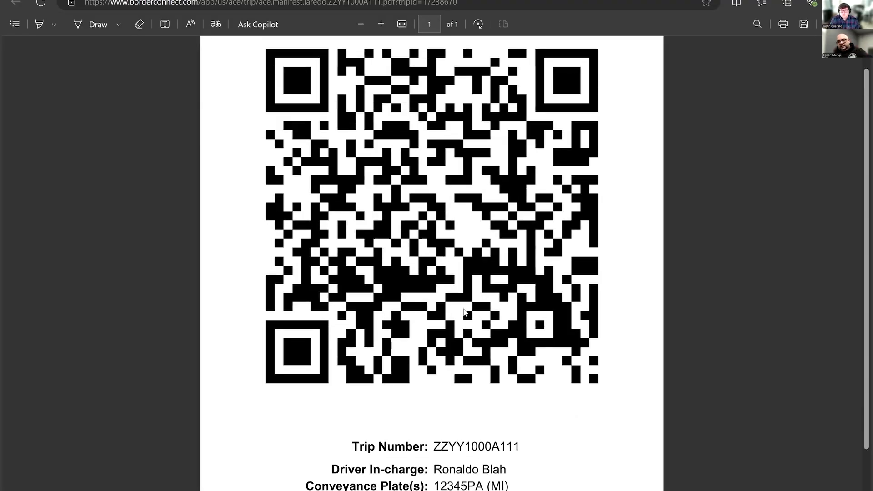
scroll(462, 310, down, 1)
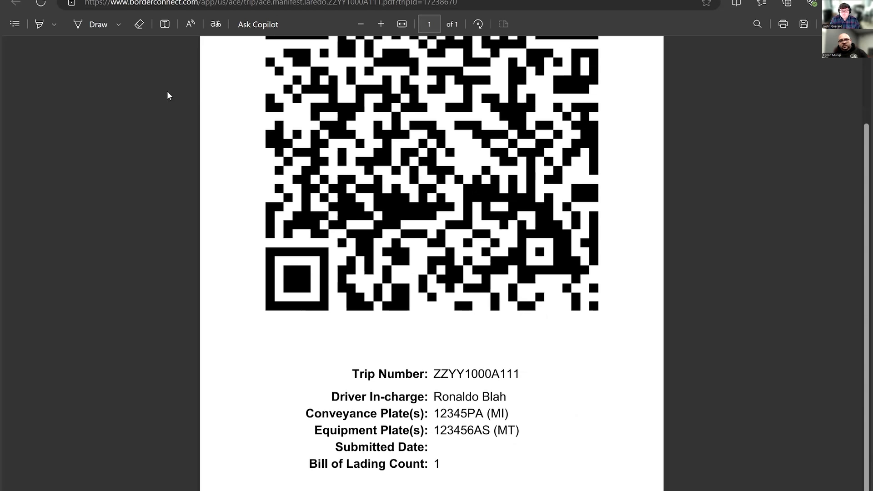
key(ctrl+w)
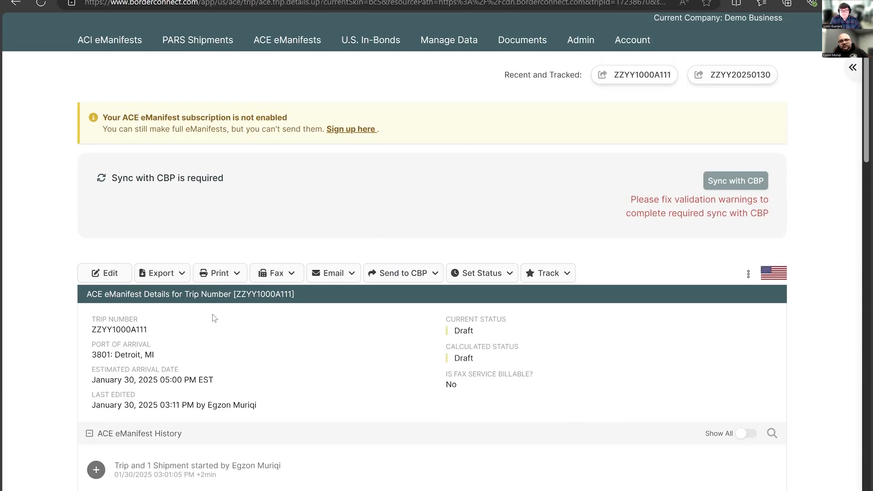
- Generate the alternate printable copy of the ACE eManifest with trip barcode, truck, trailer and shipment details, and return to the manifest
click(217, 276)
click(229, 320)
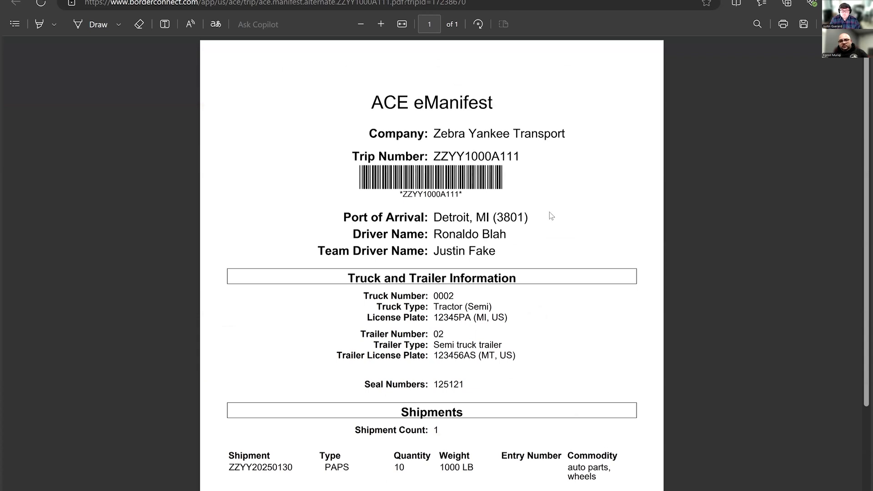
scroll(480, 226, down, 3)
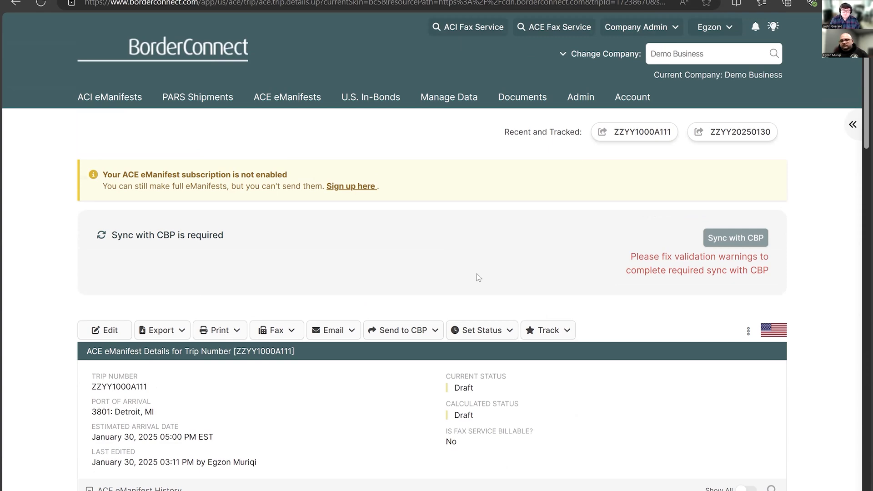
scroll(464, 305, down, 5)
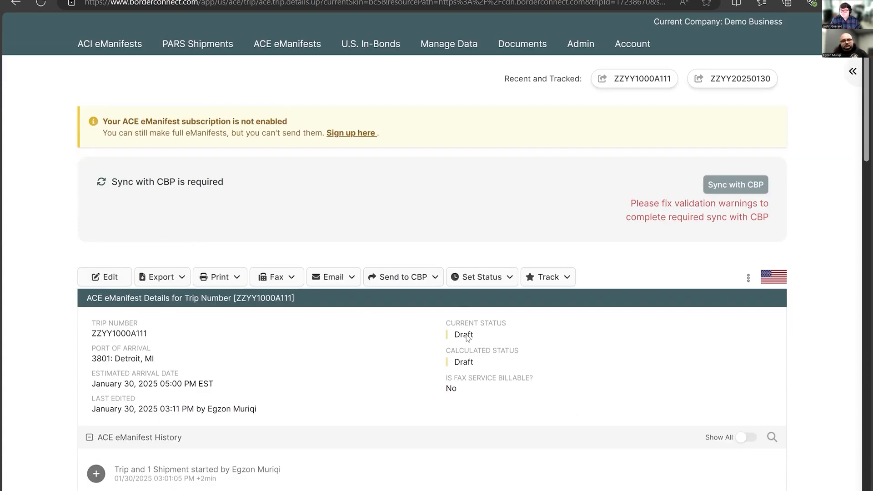
- Show the BorderConnect YouTube channel page, and return to the ACE eManifest details
scroll(496, 363, up, 2)
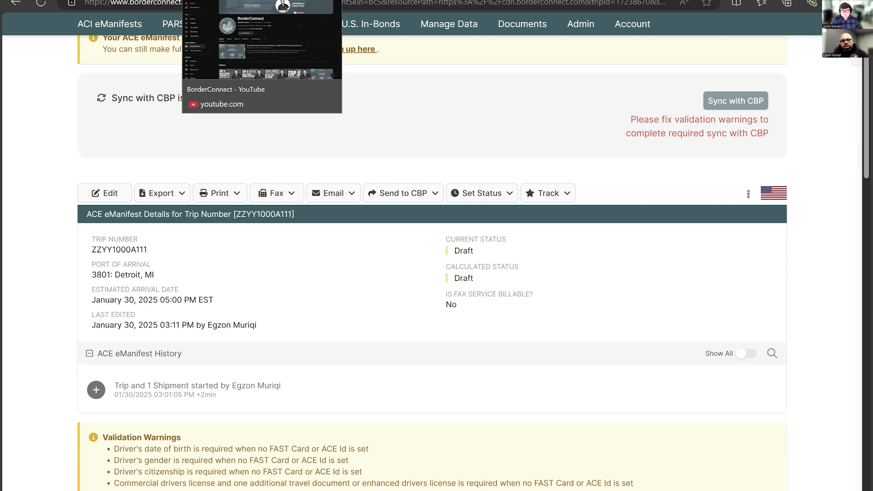
click(222, 0)
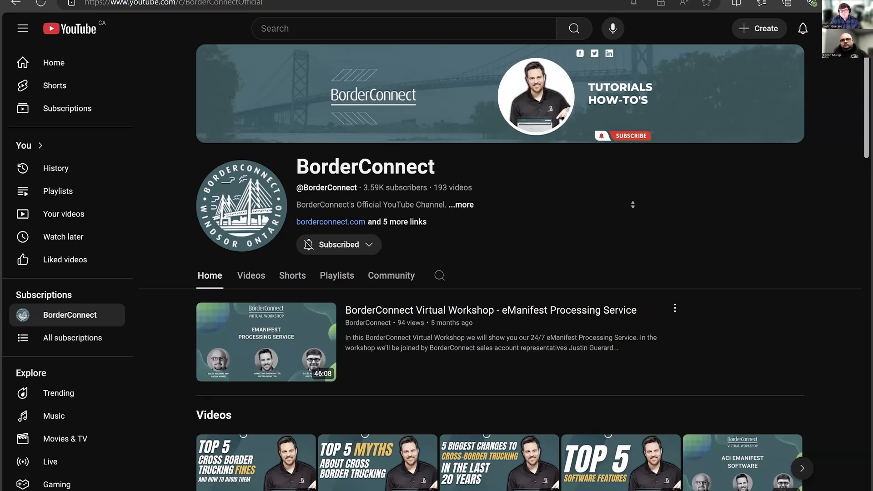
click(128, 1)
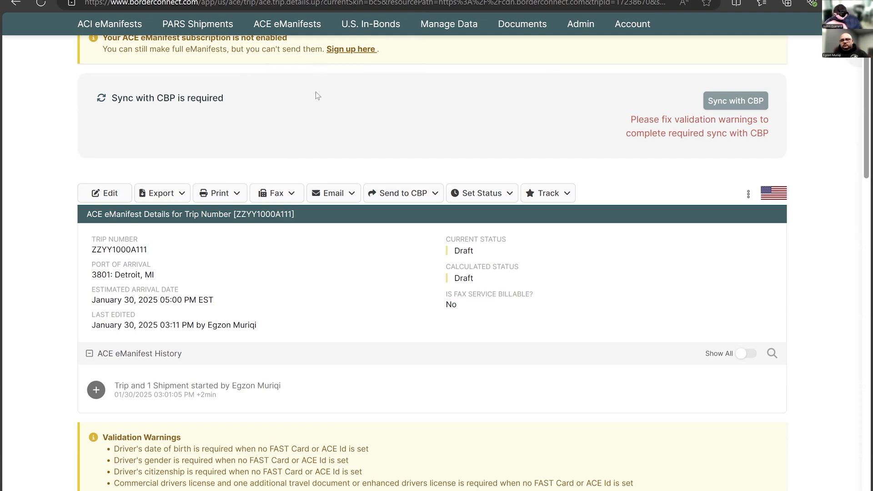
- Check the ACE eManifest's validation warnings and its truck, trailer, driver and shipment sections
scroll(402, 262, down, 1)
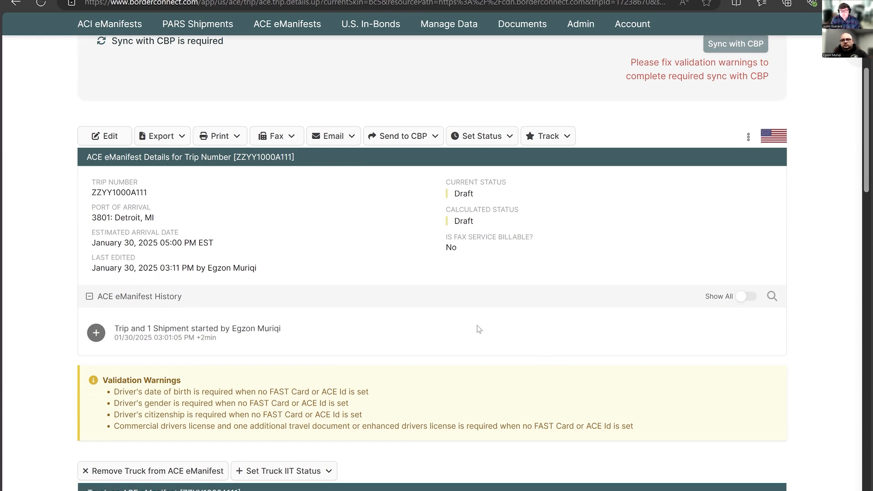
scroll(466, 319, down, 2)
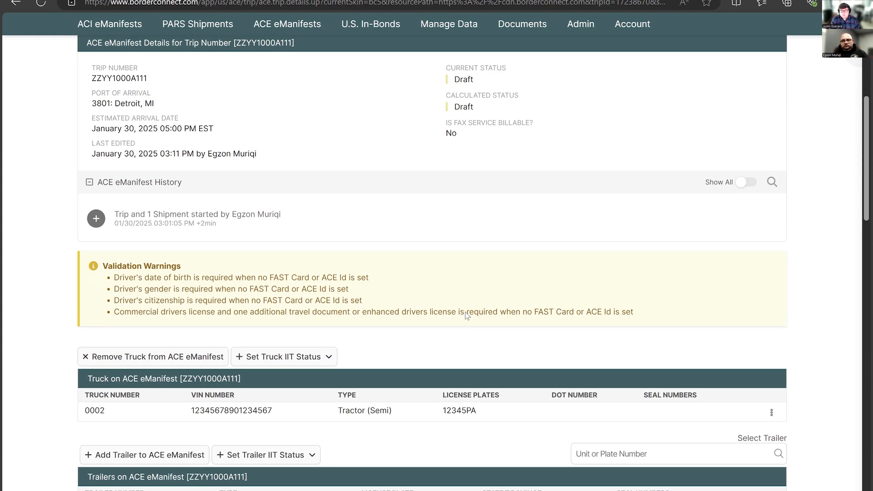
scroll(465, 312, down, 5)
scroll(578, 309, down, 2)
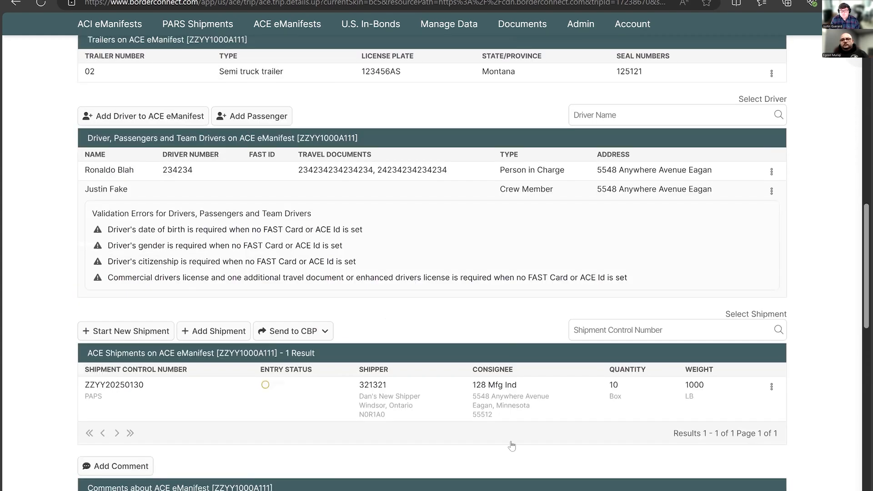
scroll(510, 443, down, 2)
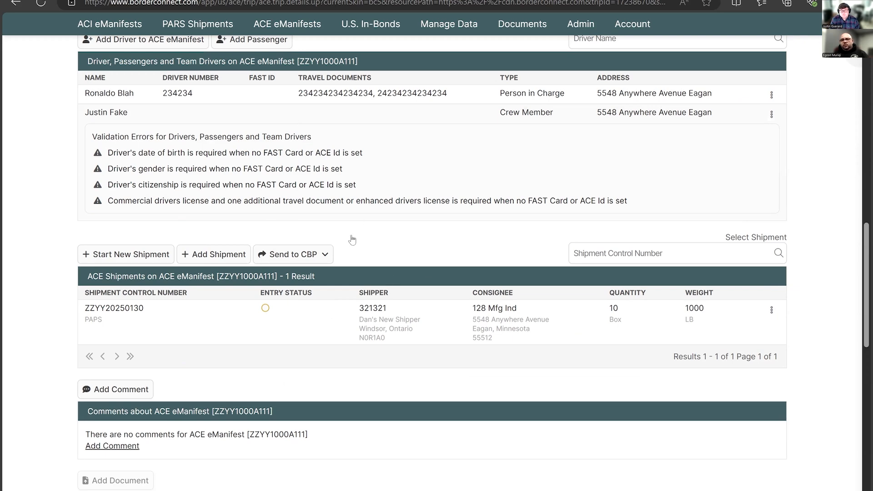
- Look up the Section 321 (CBP Shipment Type) article on the BorderConnect Support Wiki and read its introduction
key(ctrl+Tab)
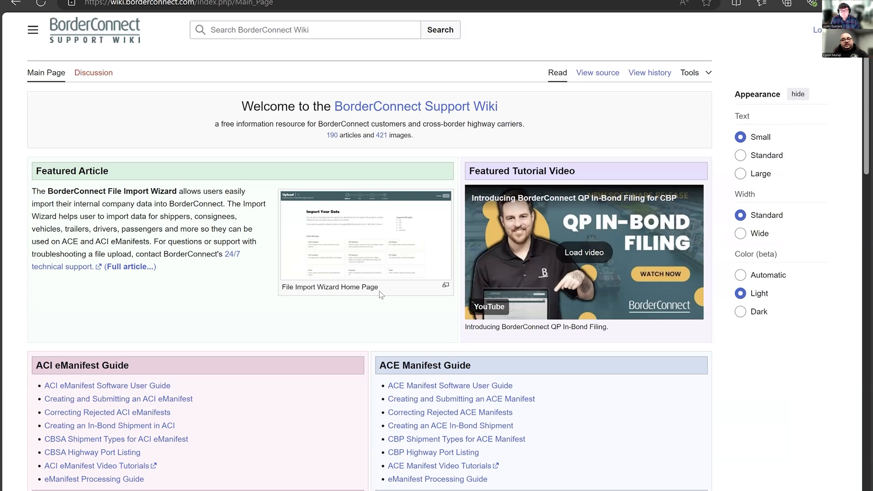
click(273, 40)
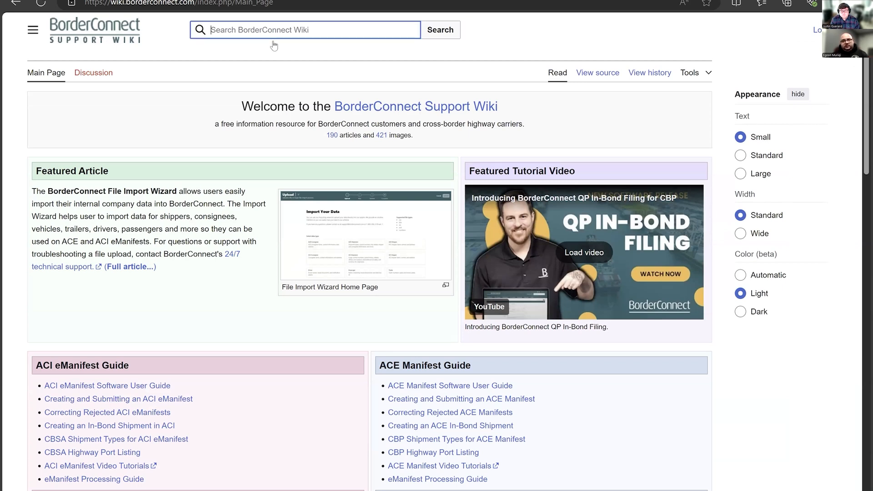
text(se)
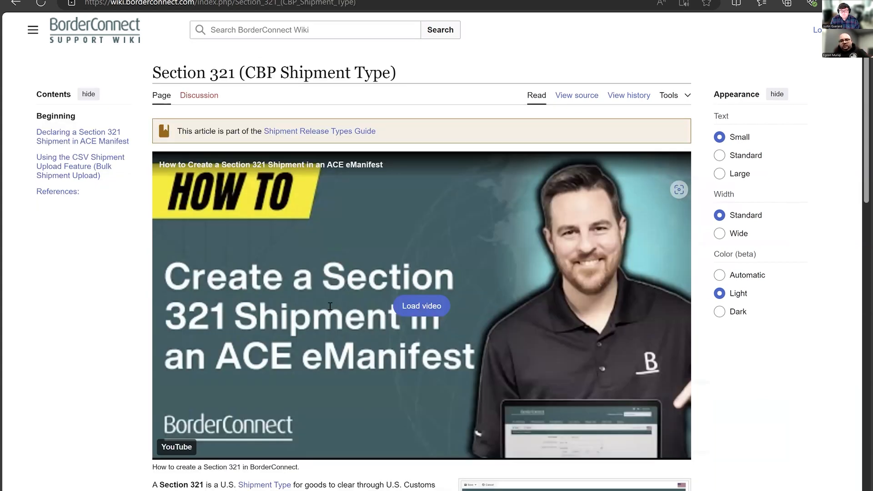
scroll(314, 318, down, 5)
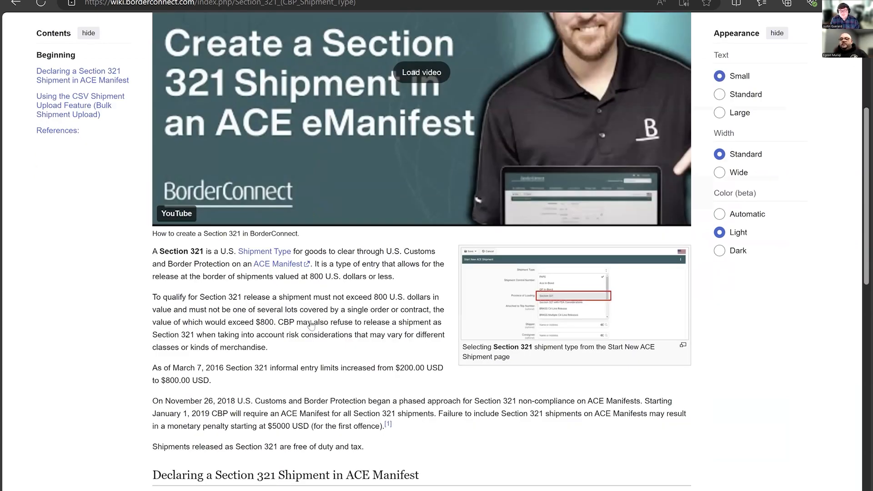
scroll(311, 324, down, 6)
scroll(76, 272, up, 11)
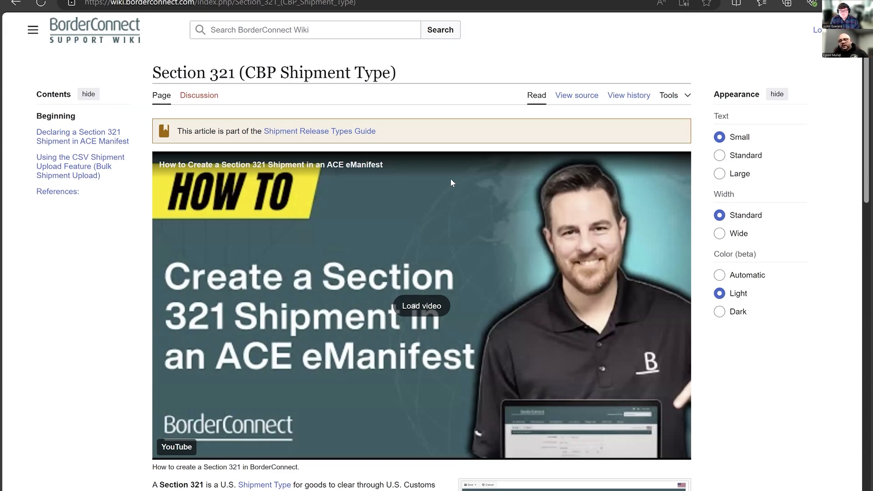
- Examine the status, tracking options, conflict warning and truck, trailer, driver and shipment sections of ACE eManifest ZZYYDEMO2
key(F5)
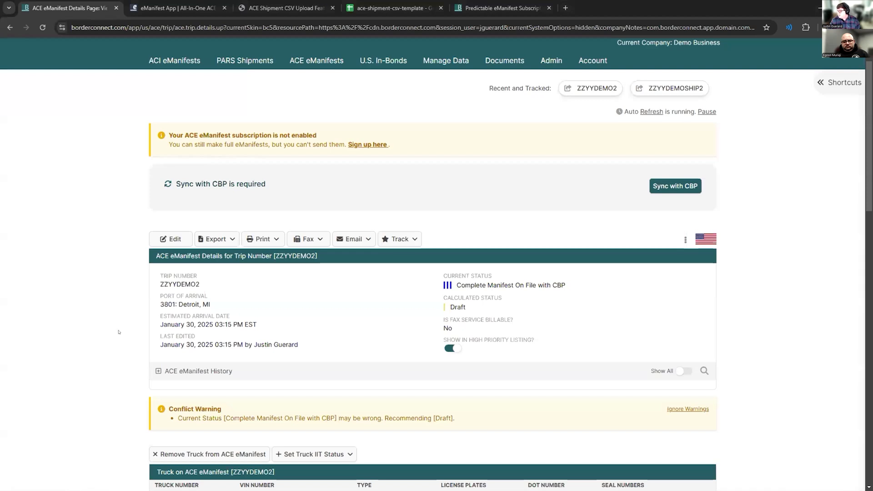
scroll(119, 325, up, 1)
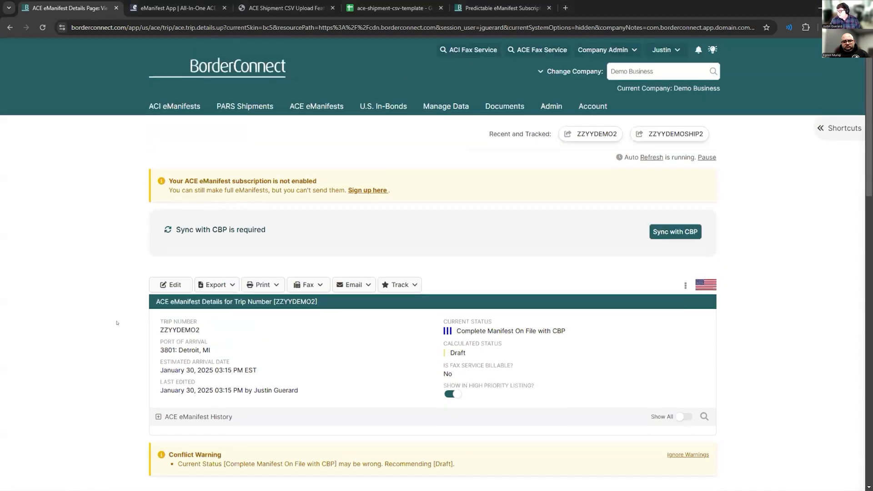
scroll(117, 323, down, 3)
scroll(218, 281, up, 3)
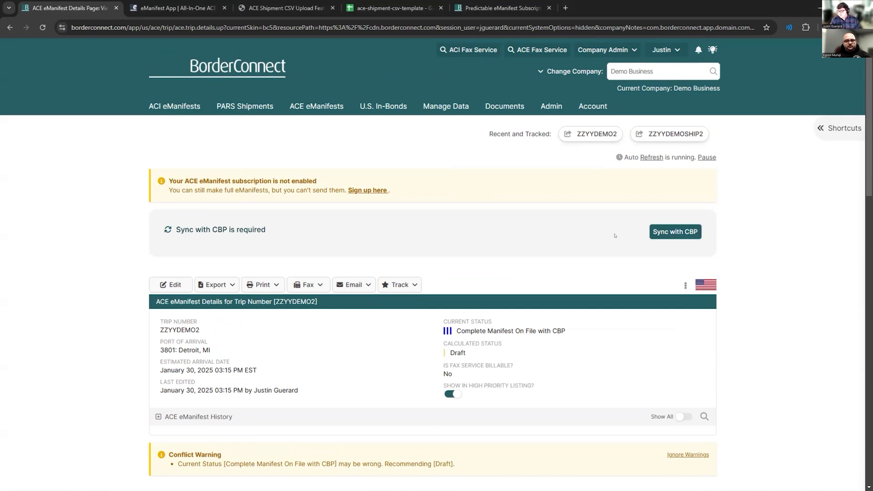
scroll(397, 264, down, 1)
click(396, 263)
scroll(396, 264, down, 1)
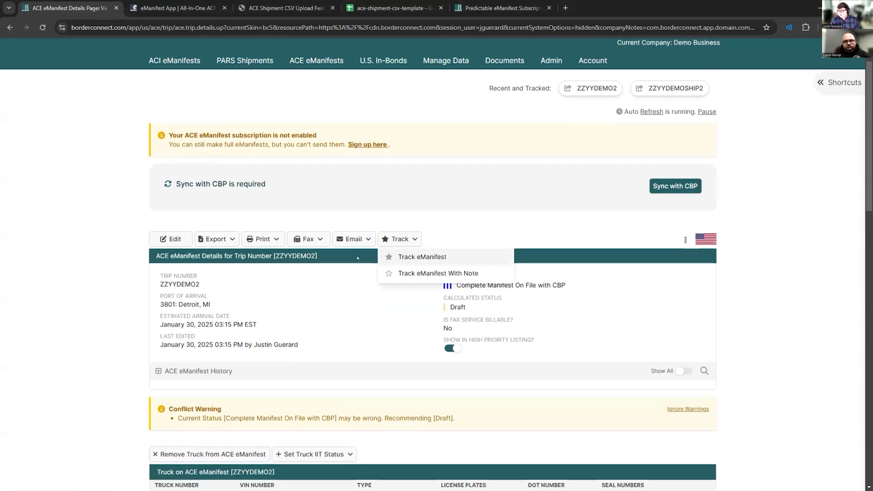
click(113, 288)
scroll(113, 287, down, 2)
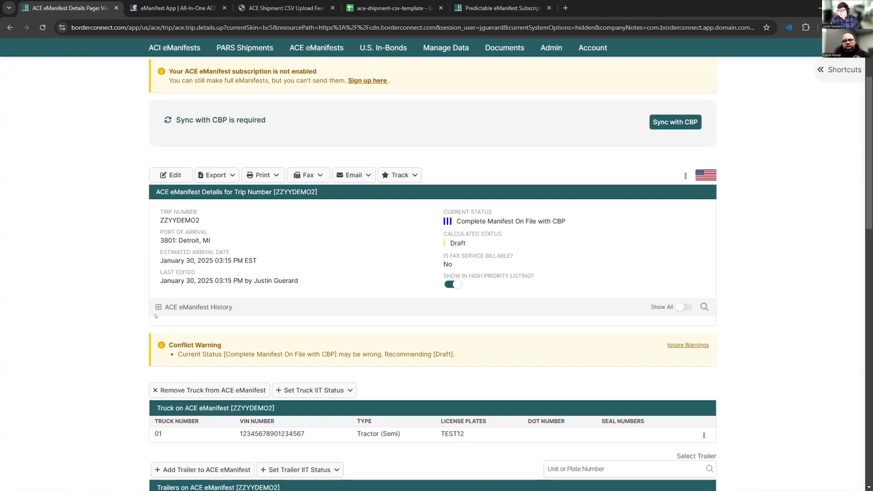
scroll(339, 200, down, 5)
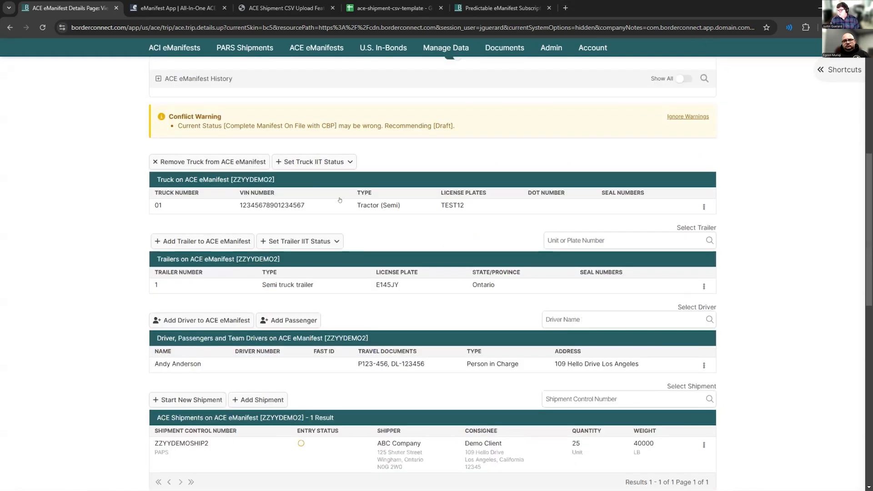
- Remove truck 01 from ACE eManifest ZZYYDEMO2 and add the saved truck 02 in its place
click(704, 207)
click(629, 274)
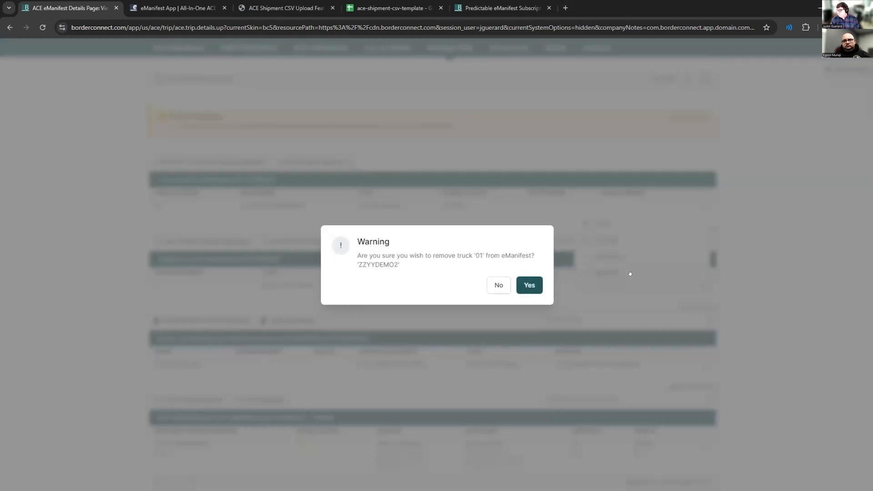
click(530, 285)
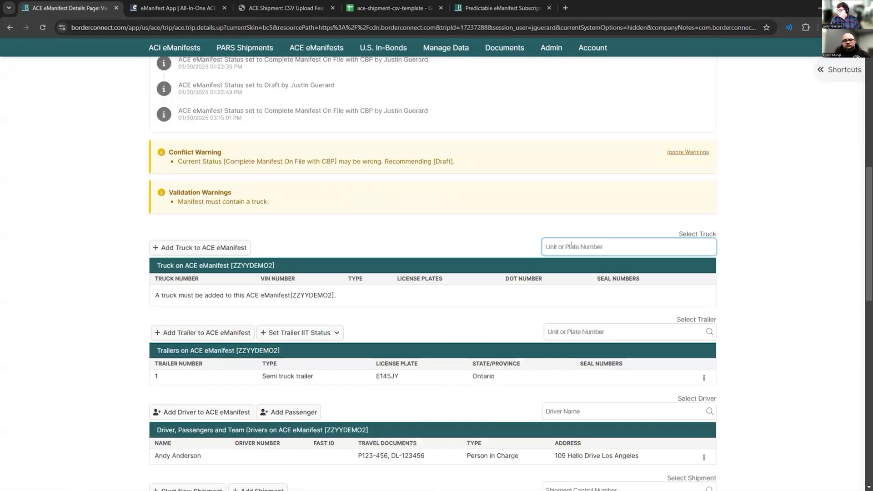
click(571, 247)
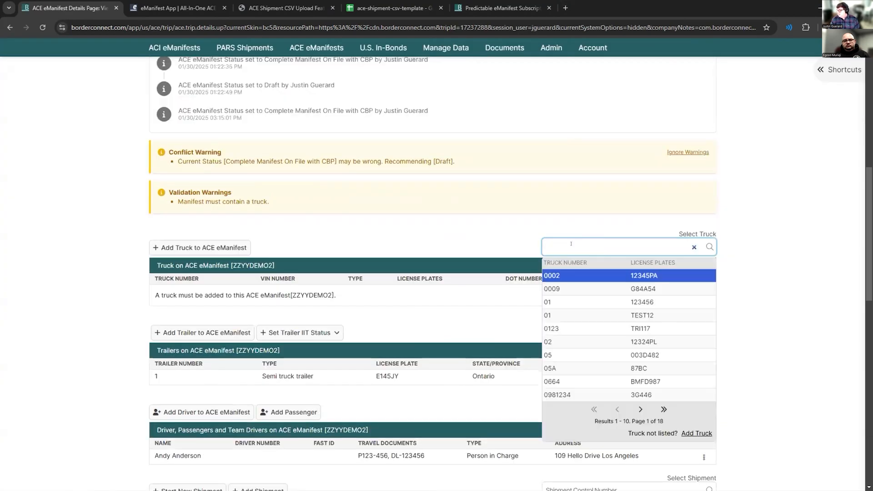
click(567, 340)
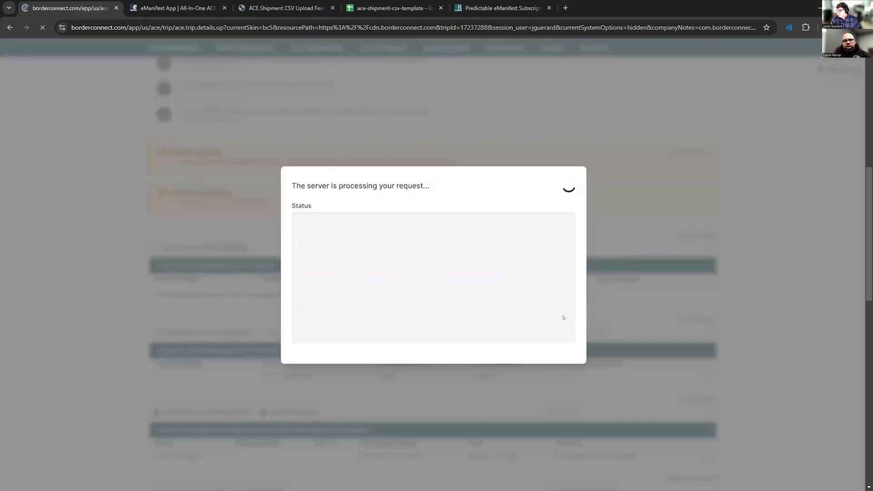
- Review the manifest's sync requirement, history, conflict warning and vehicle, driver and shipment sections following the truck replacement
scroll(432, 286, down, 4)
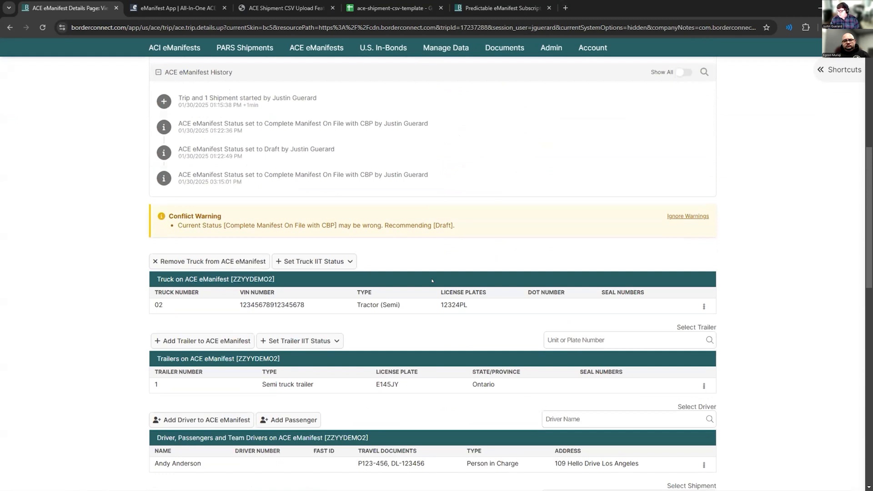
scroll(432, 280, down, 1)
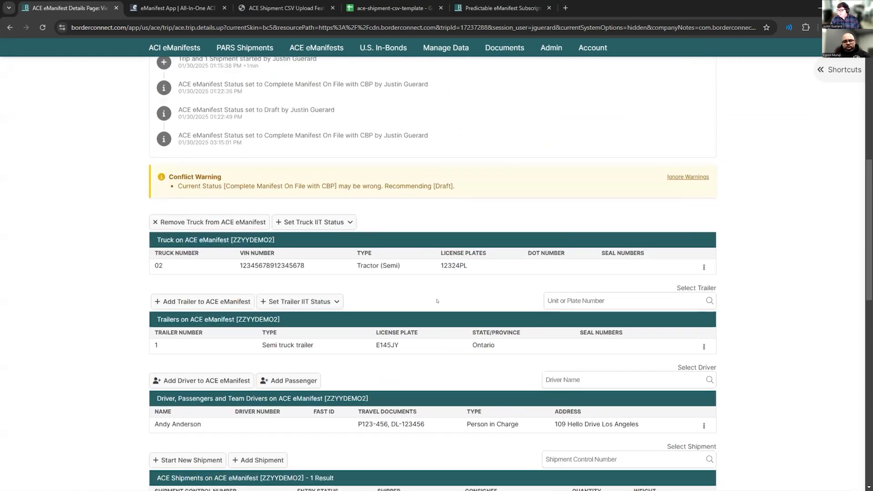
scroll(437, 301, up, 6)
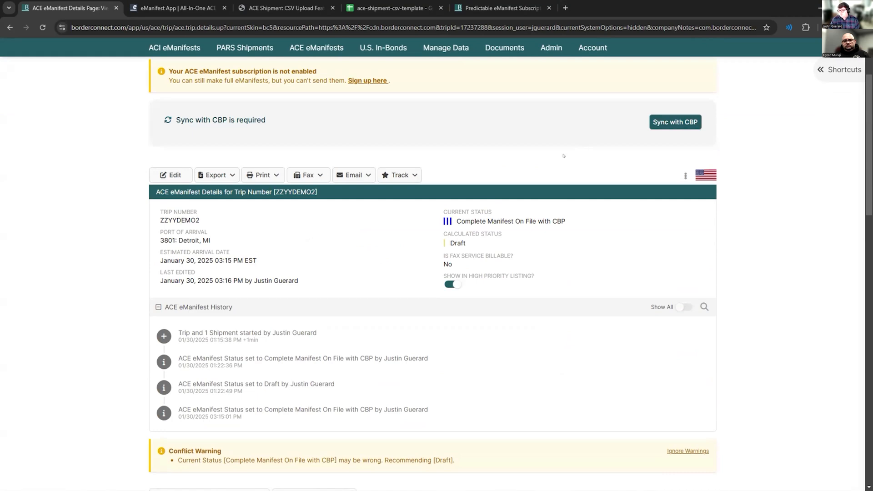
scroll(497, 260, down, 8)
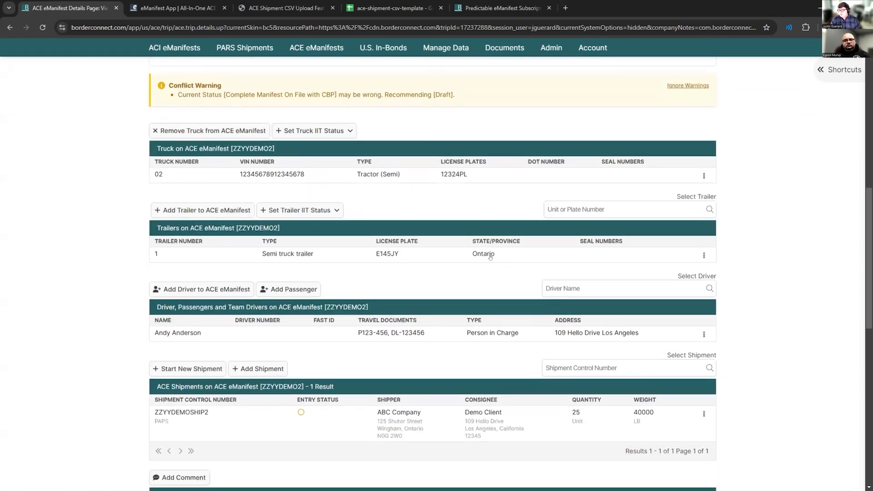
scroll(520, 257, up, 5)
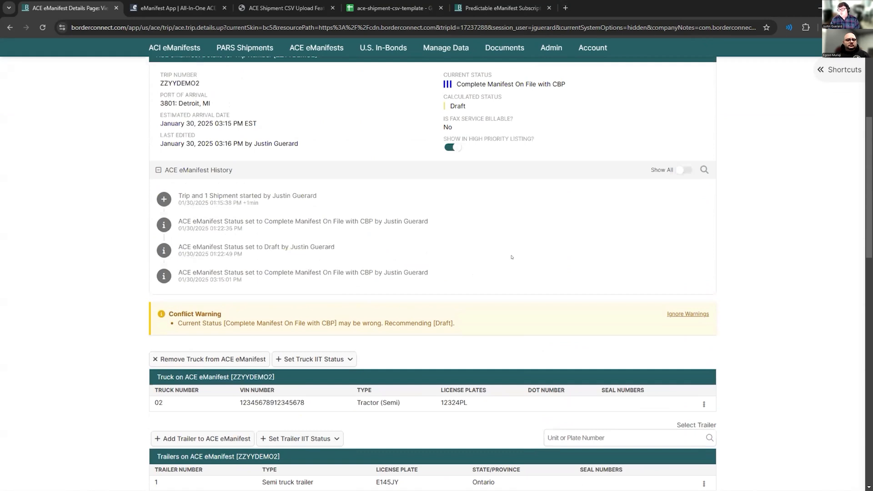
scroll(489, 257, up, 2)
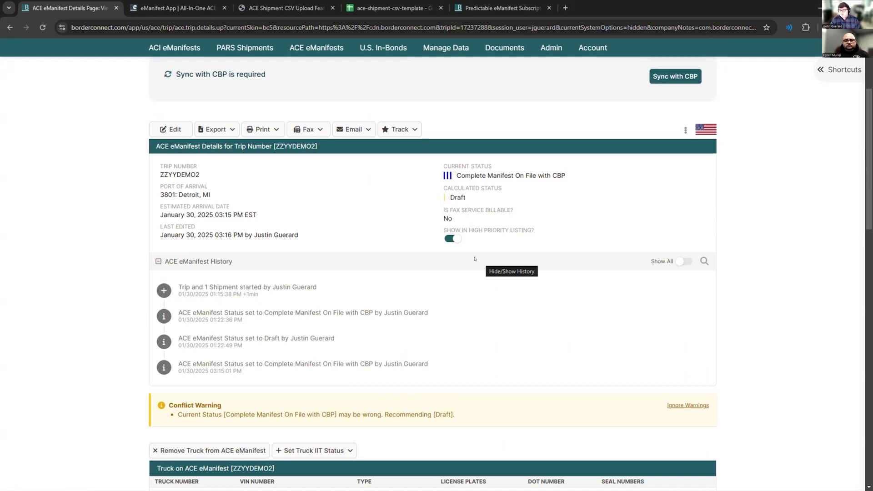
scroll(410, 316, down, 3)
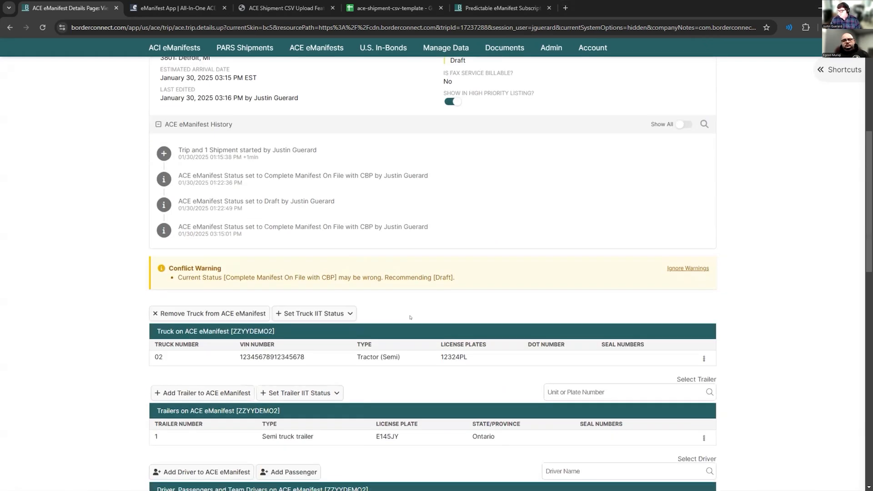
- Examine the export options, history and conflict warning of ZZYYDEMO2 and the truck, trailer, driver and shipment details that can be amended
scroll(409, 317, down, 2)
scroll(198, 324, down, 1)
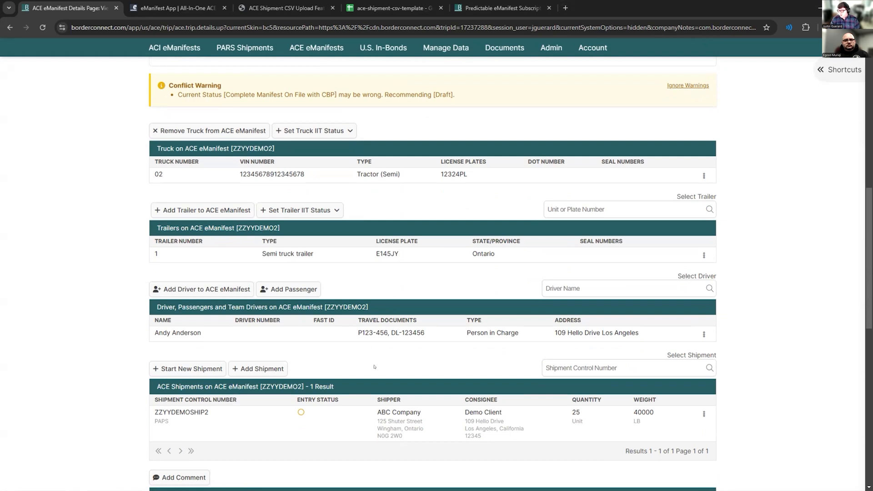
scroll(430, 369, up, 10)
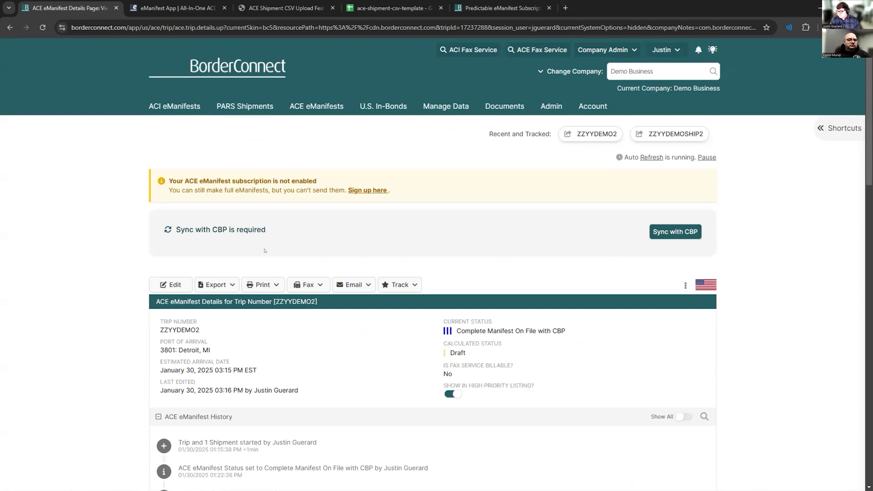
click(307, 284)
click(234, 284)
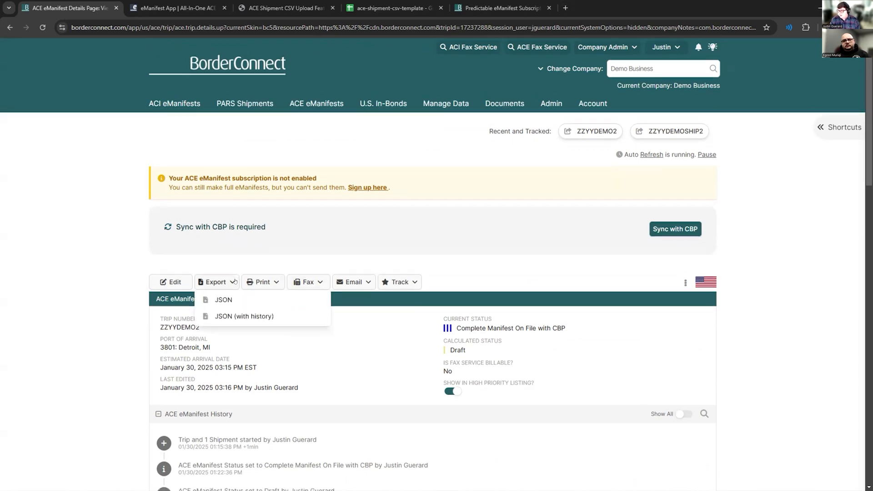
scroll(235, 282, down, 8)
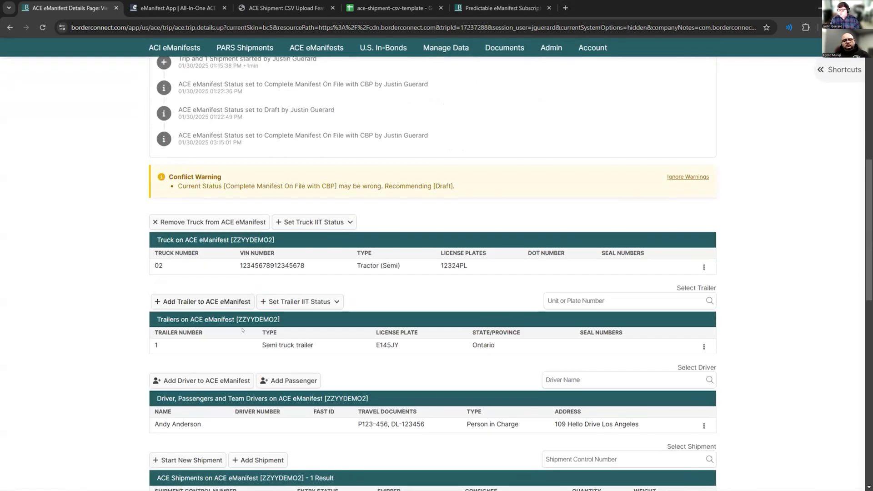
scroll(242, 330, down, 3)
scroll(243, 304, up, 2)
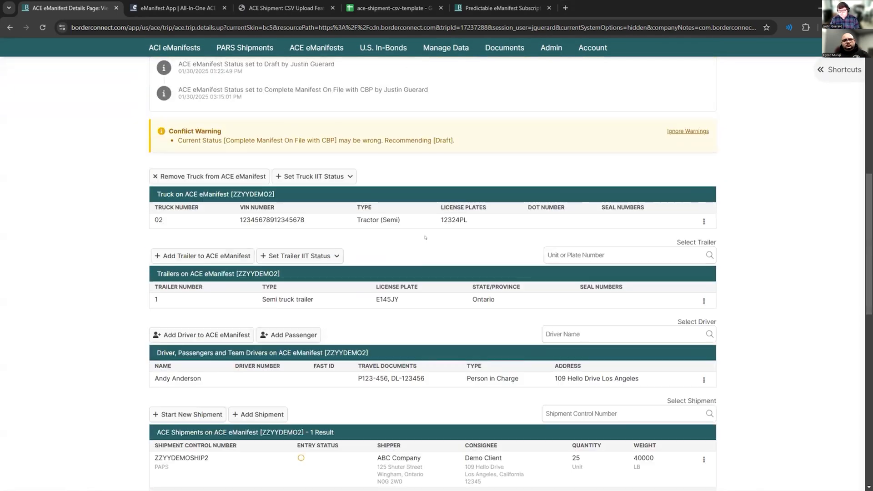
scroll(408, 237, down, 2)
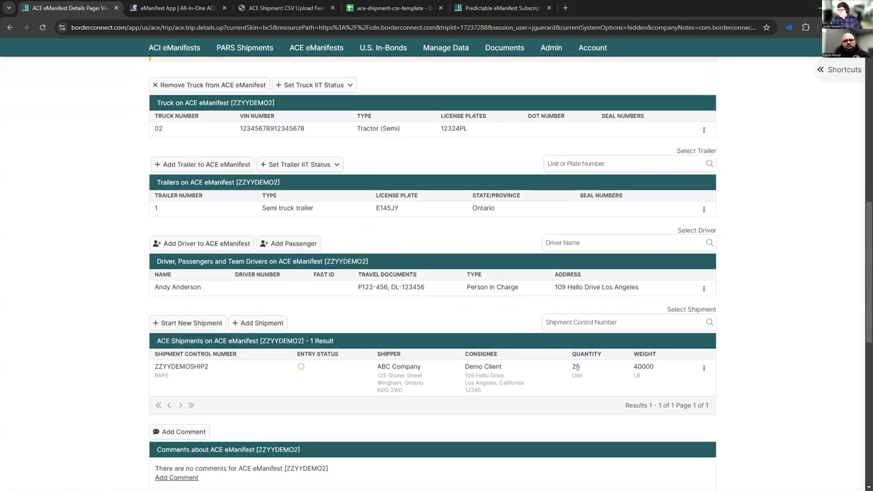
mouse_move(636, 368)
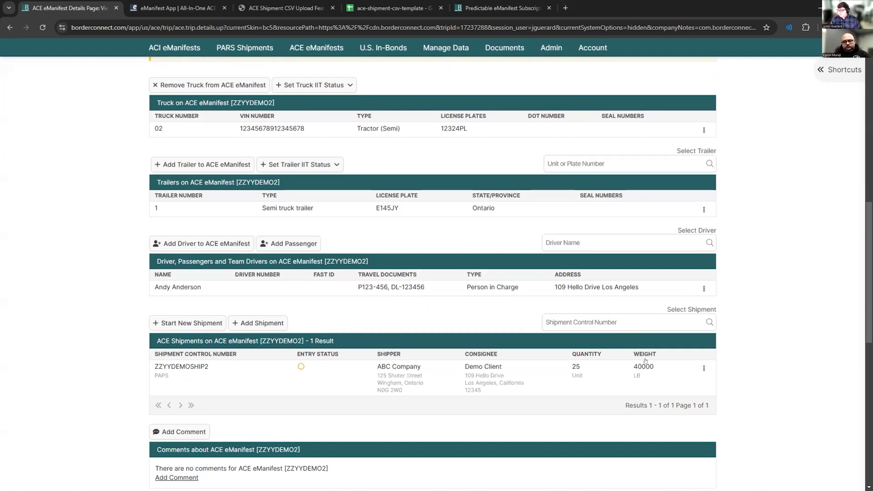
scroll(364, 345, up, 5)
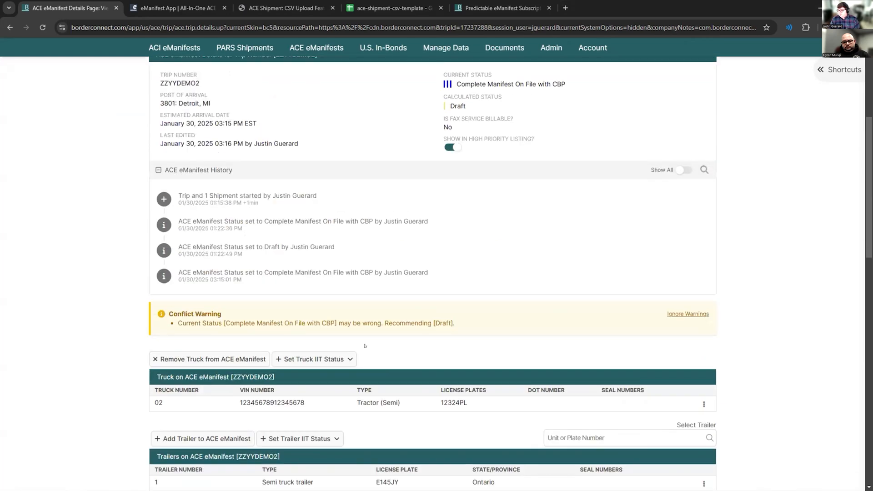
scroll(364, 345, up, 3)
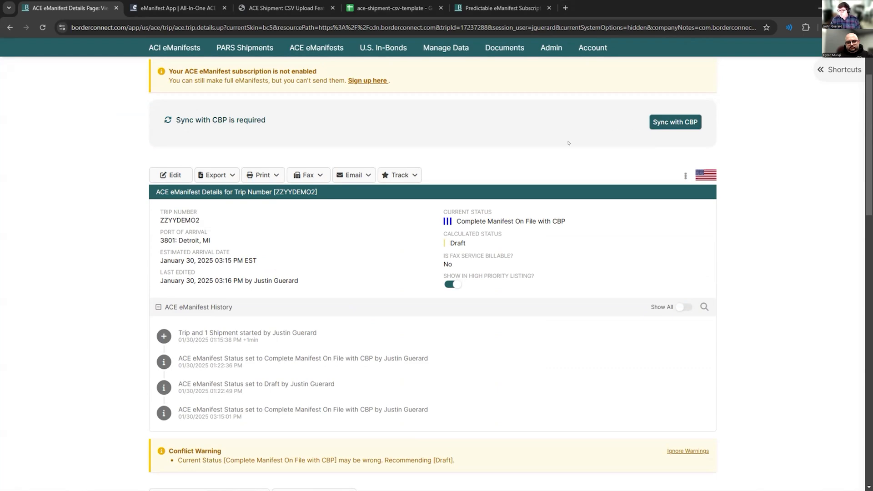
scroll(426, 222, down, 7)
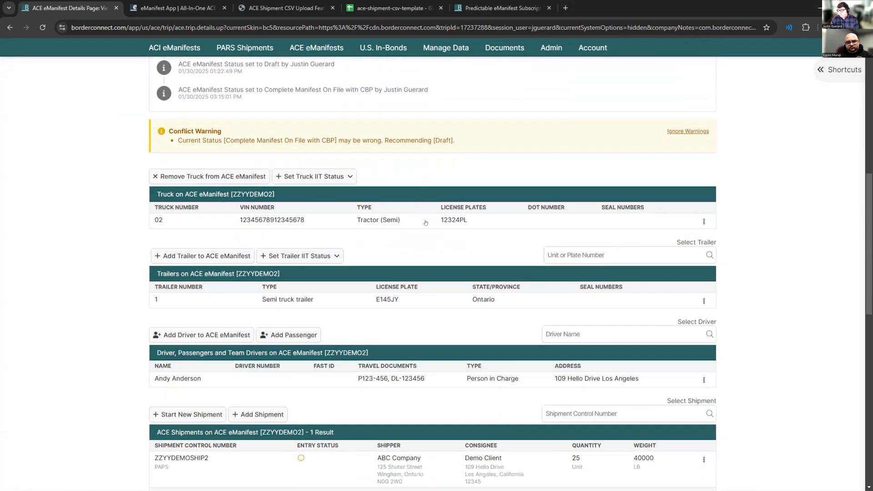
scroll(425, 222, up, 6)
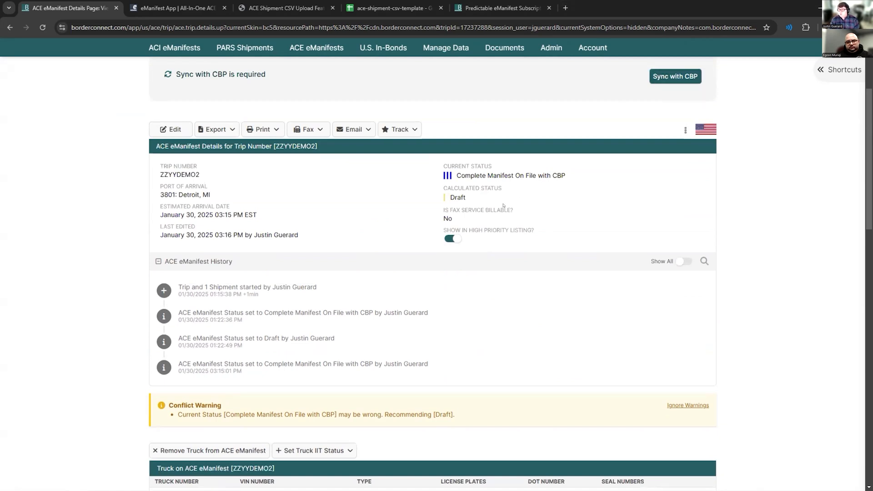
scroll(503, 205, down, 4)
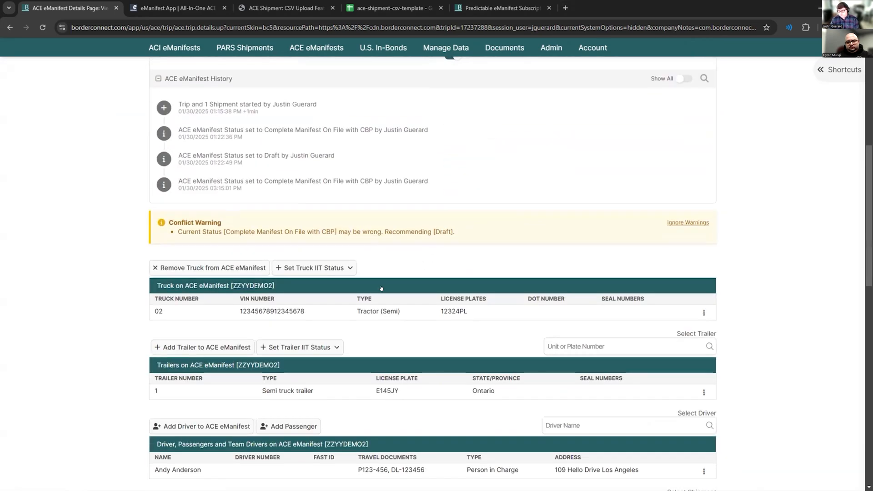
- Search the saved trailers for 124 and 123457, open a new trailer entry numbered 123457, and cancel it
click(704, 313)
key(Tab)
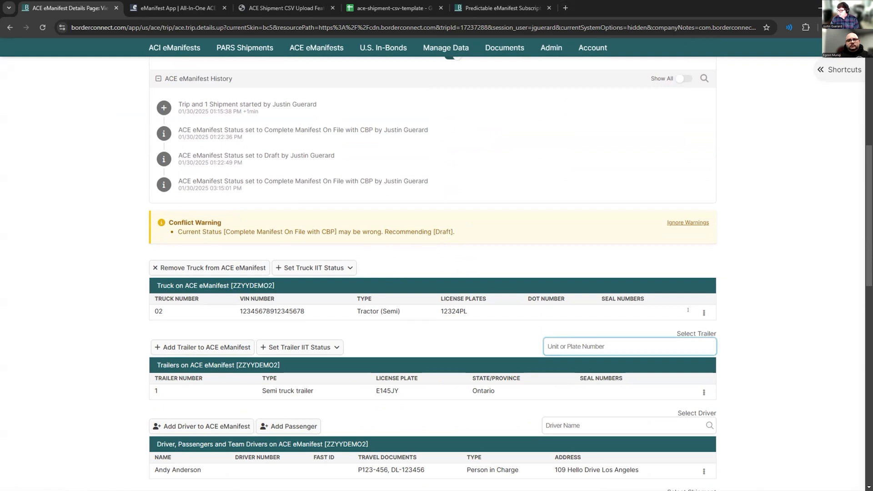
click(585, 342)
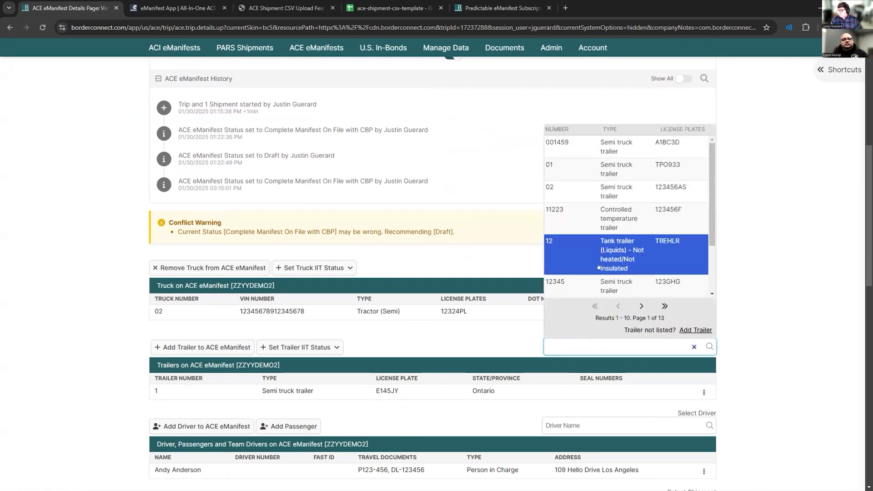
text(12)
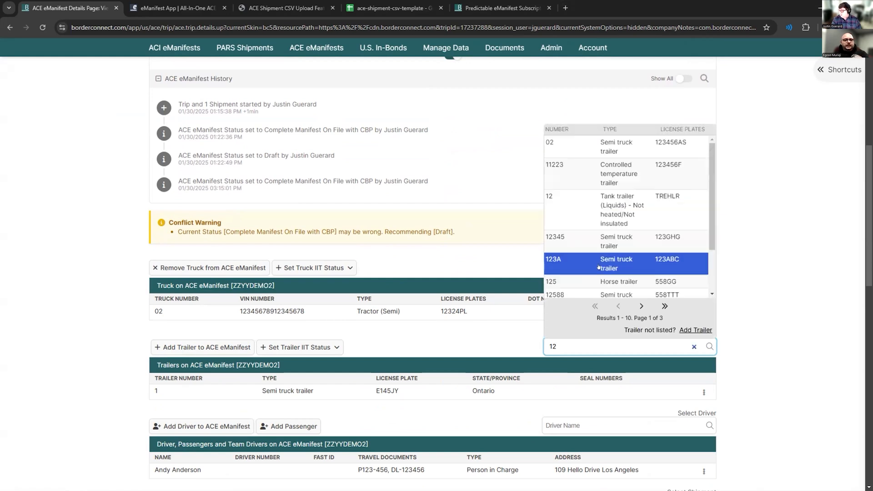
text(4)
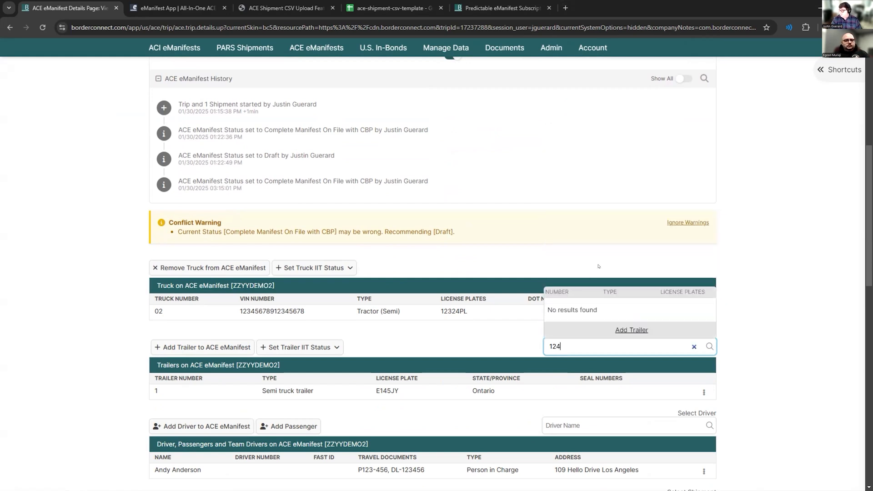
key(BackSpace)
key(BackSpace)
key(BackSpace)
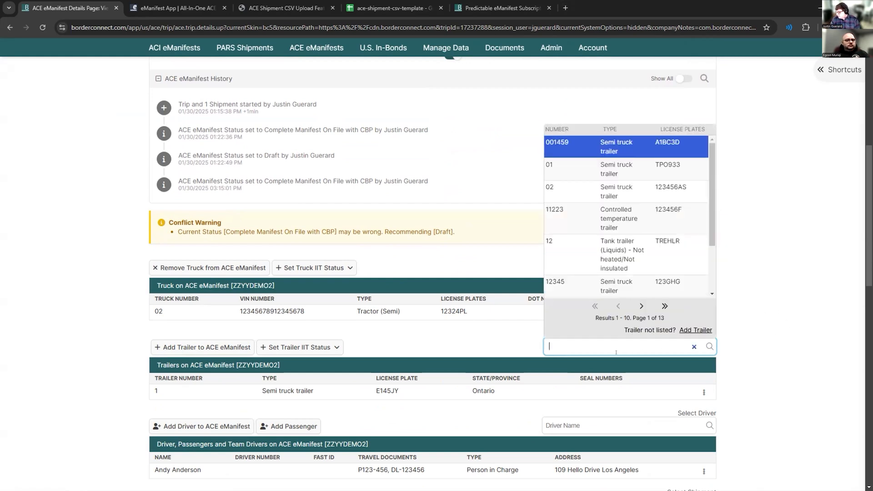
text(1234)
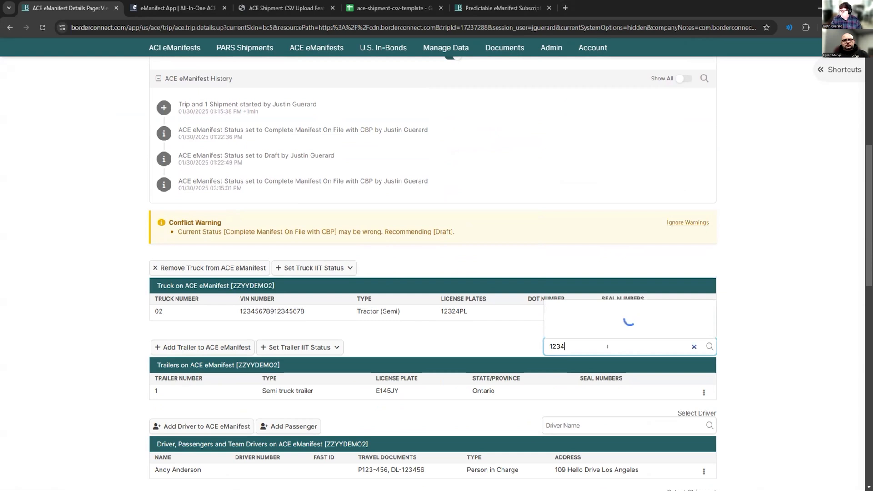
text(57)
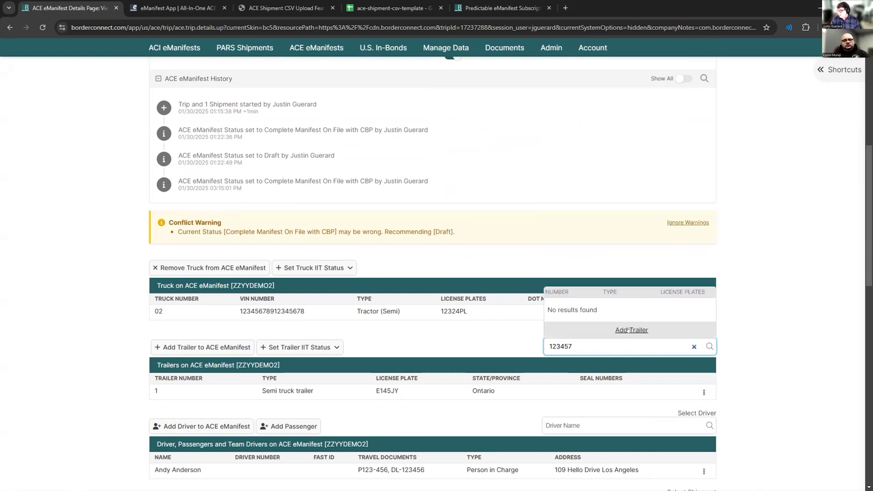
click(628, 330)
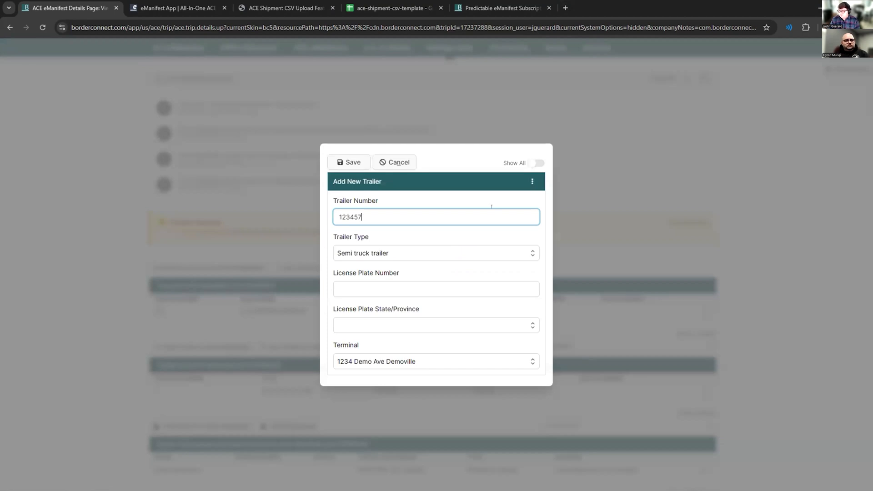
click(402, 163)
- Open shipment ZZYYDEMOSHIP2 from the eManifest and review its details, parties and commodities
scroll(520, 214, down, 3)
scroll(409, 250, down, 3)
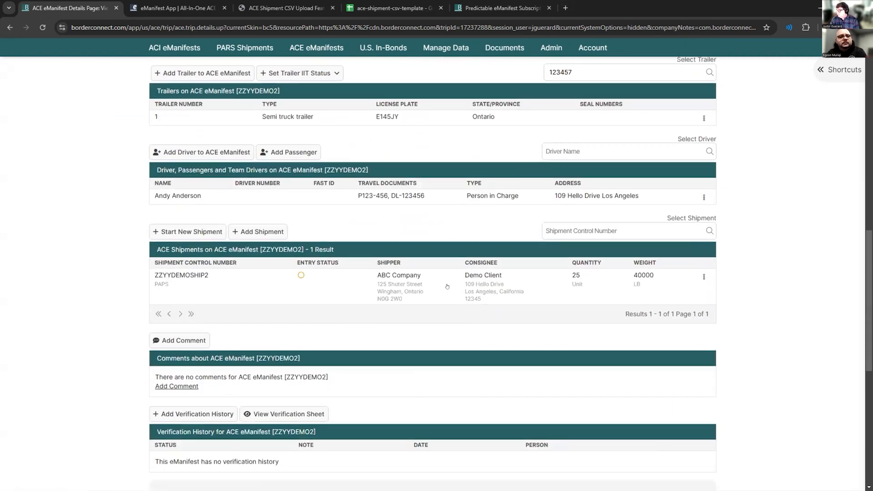
click(703, 277)
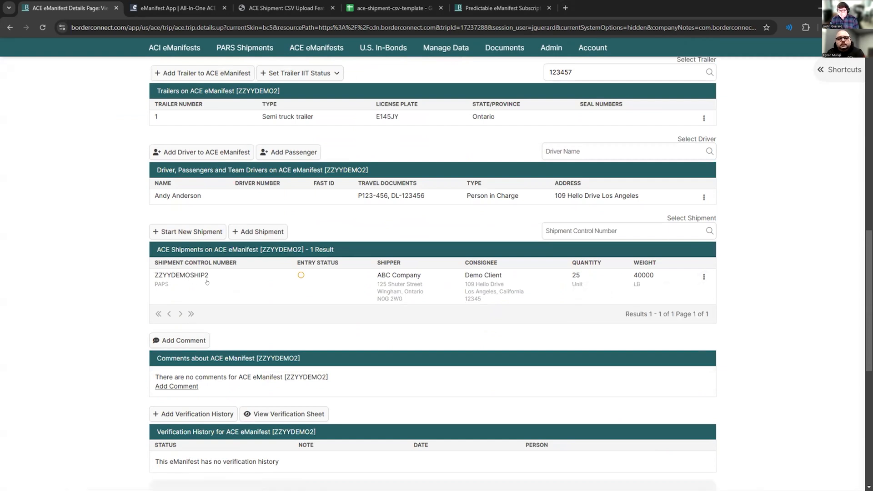
click(231, 286)
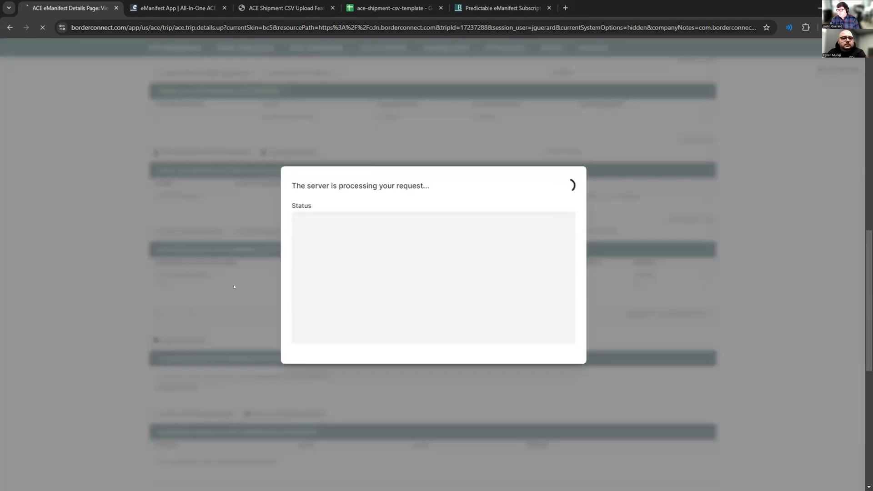
scroll(243, 281, down, 5)
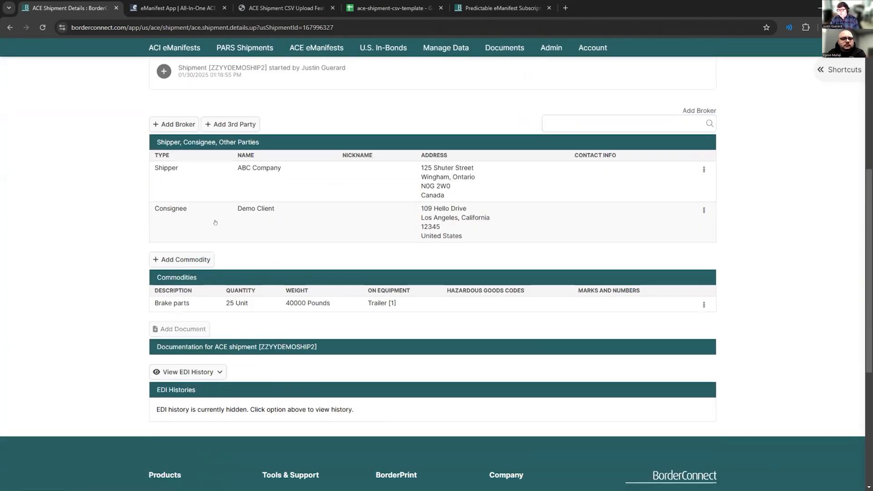
scroll(228, 303, up, 2)
scroll(227, 303, up, 2)
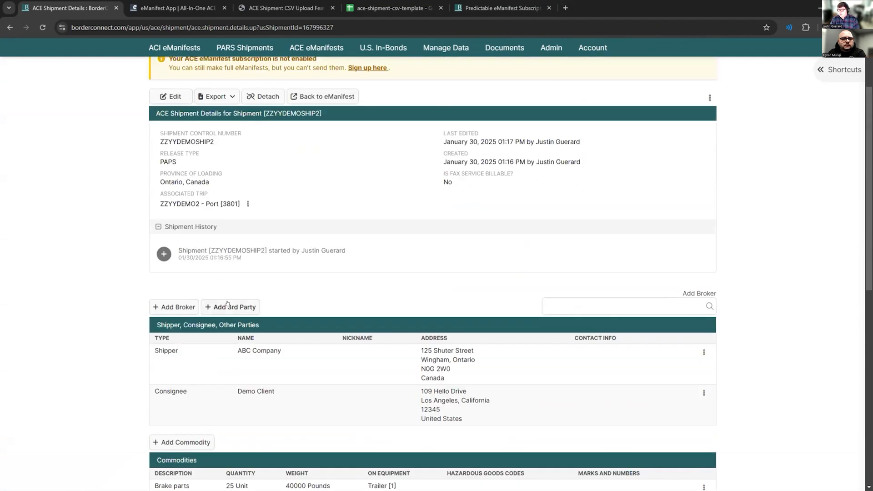
- Set the Brake parts commodity to a quantity of 23 units and a weight of 35000 pounds, and save back to the ACE eManifest
scroll(230, 301, down, 2)
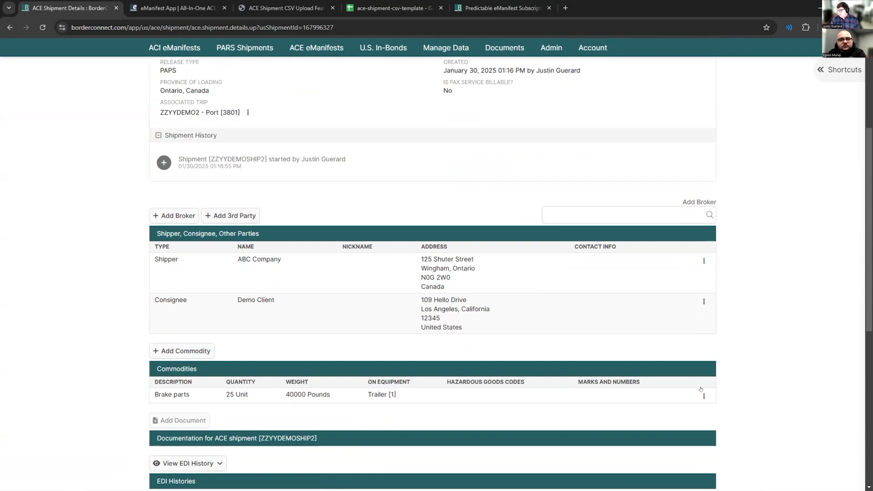
click(701, 393)
click(599, 412)
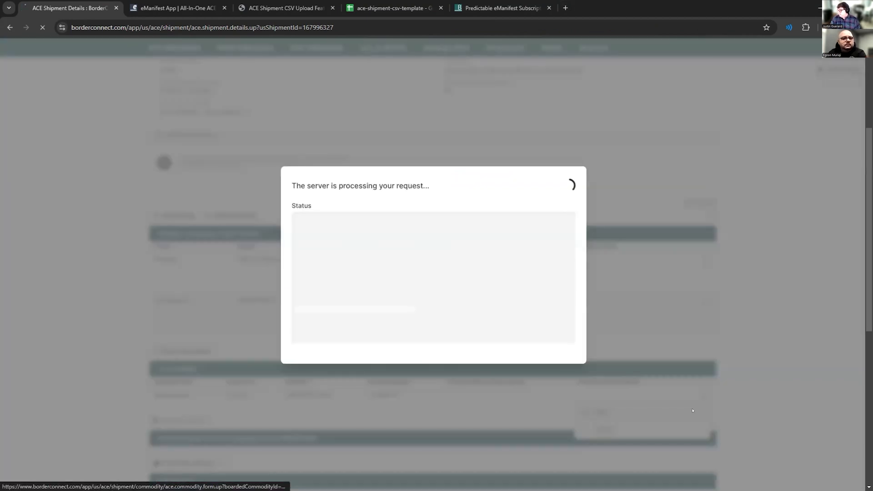
double_click(349, 267)
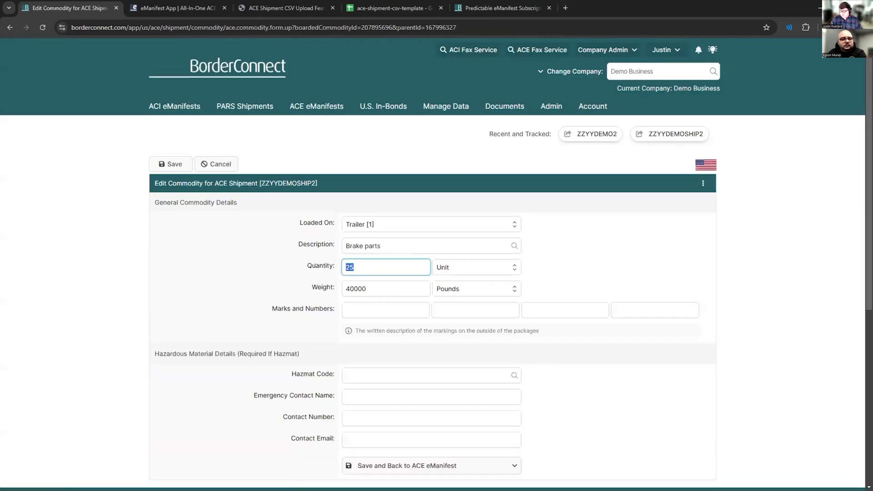
text(23)
double_click(372, 288)
text(35000)
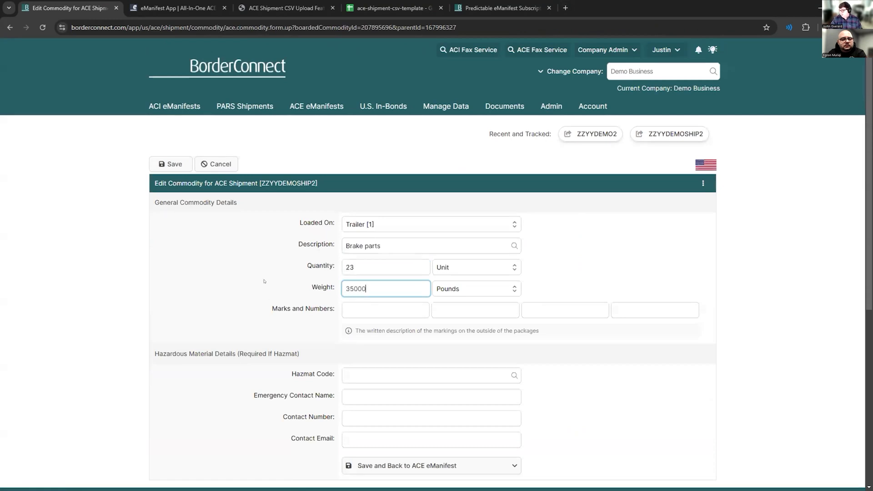
click(373, 463)
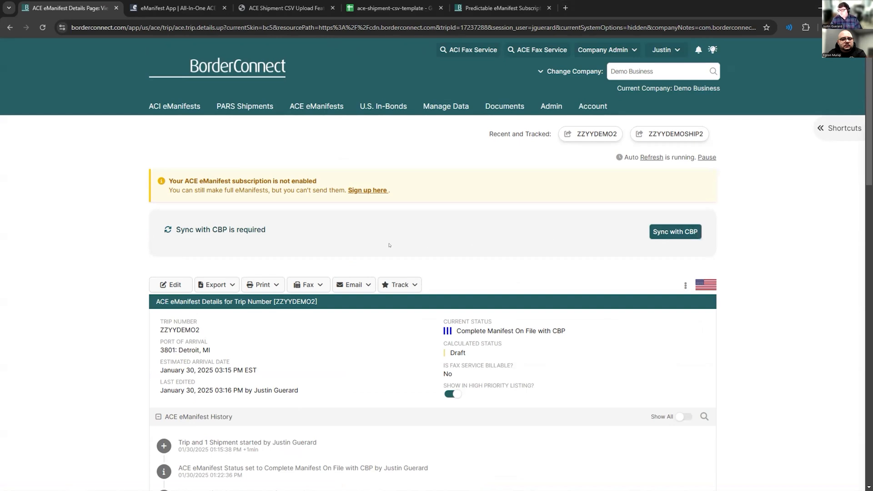
- Check the CBP sync requirement, status and history of ZZYYDEMO2 following the commodity edit
scroll(389, 245, down, 4)
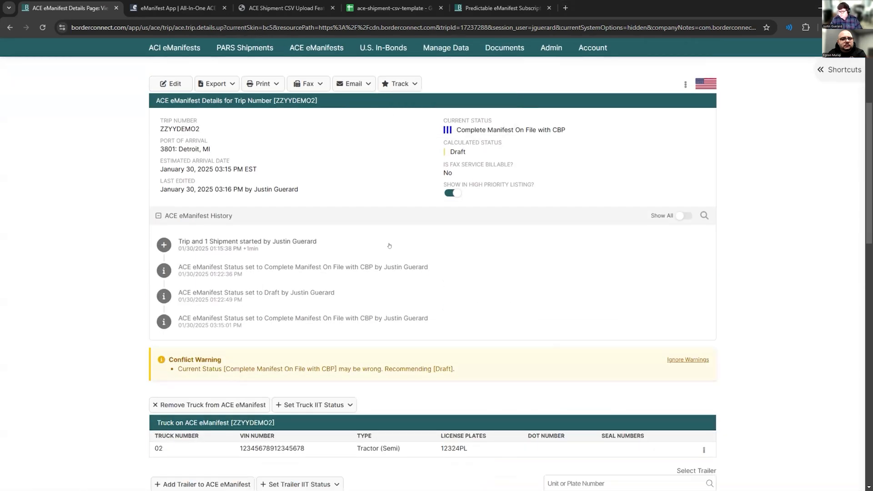
scroll(389, 245, up, 4)
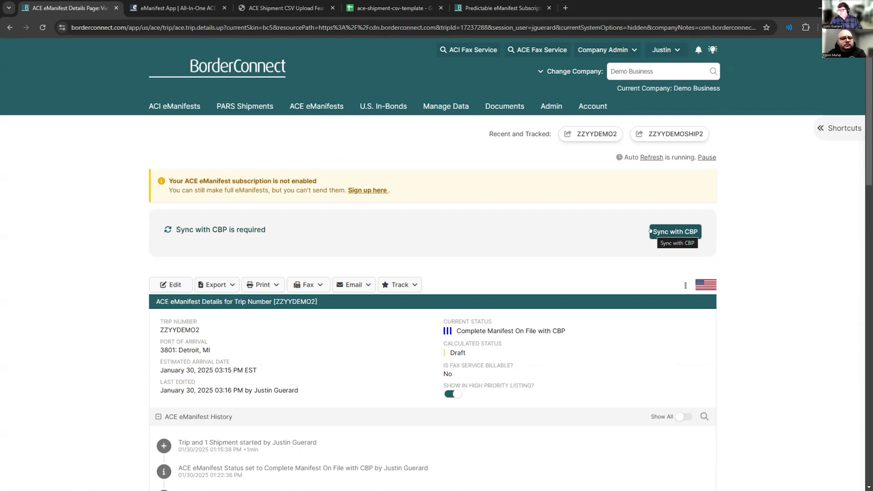
scroll(440, 243, down, 3)
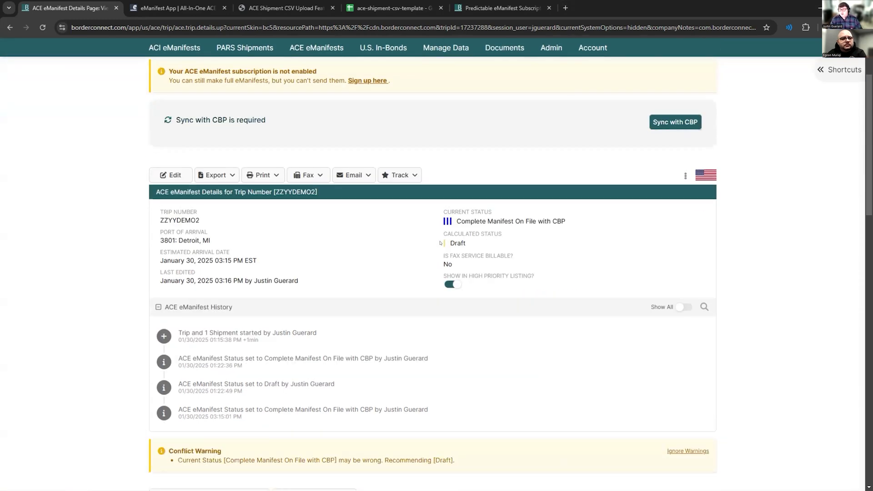
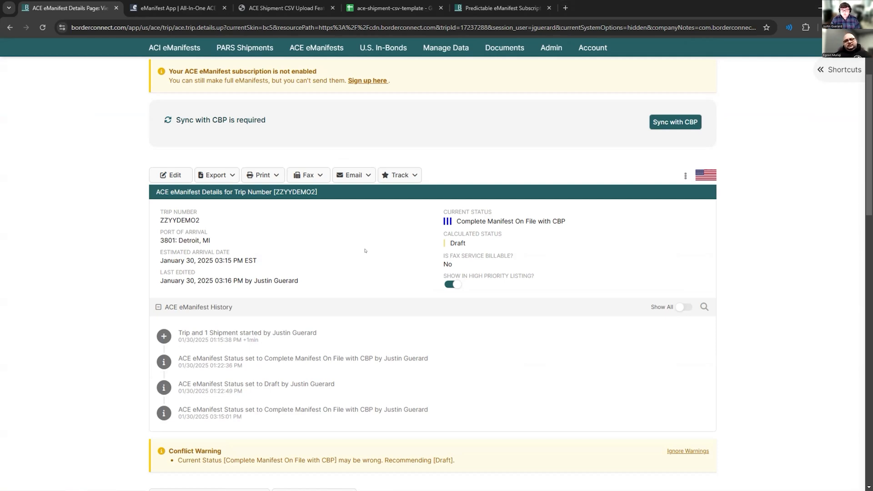
- Check the export formats offered for eManifest ZZYYDEMO2 and track the eManifest without a note
scroll(364, 251, up, 2)
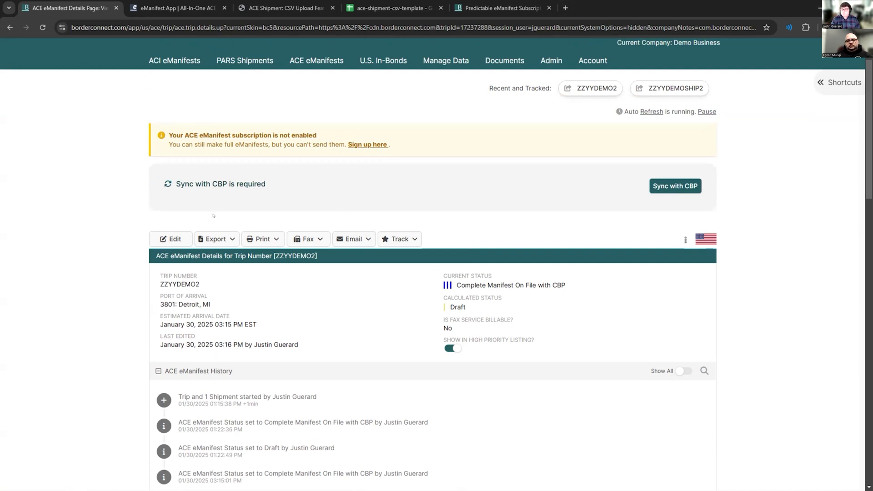
click(227, 239)
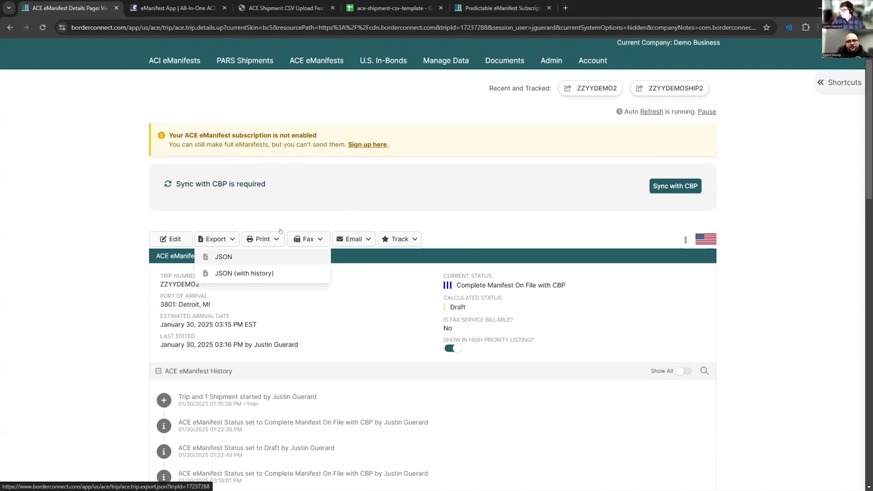
click(281, 223)
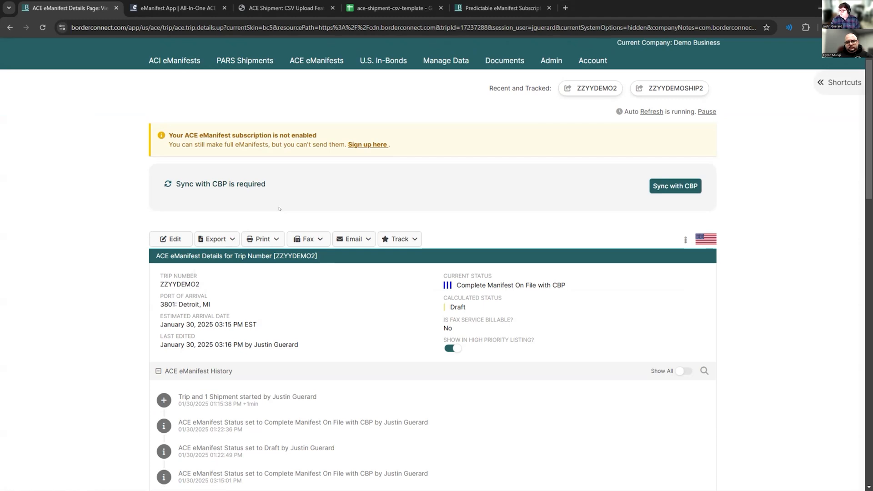
click(397, 238)
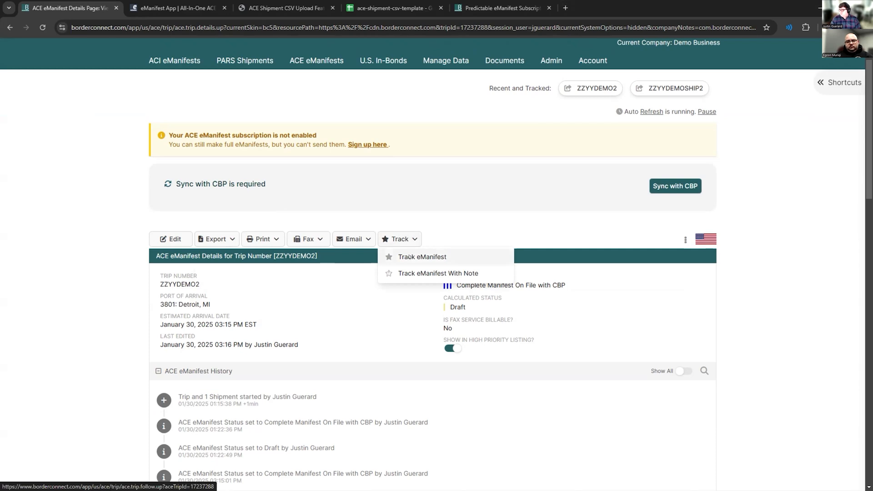
click(409, 257)
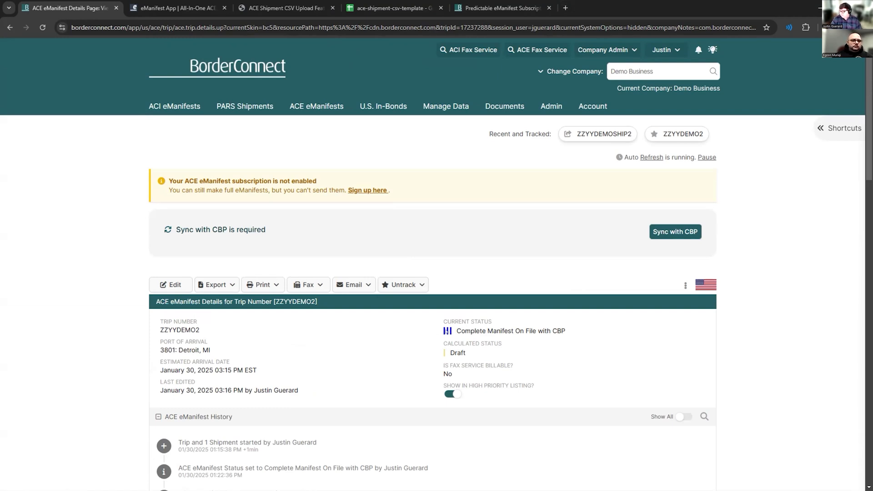
- Show the legacy send/status controls and manually set the eManifest status to Complete Manifest and Entry Numbers On File With CBP
drag(431, 330, 541, 325)
click(551, 325)
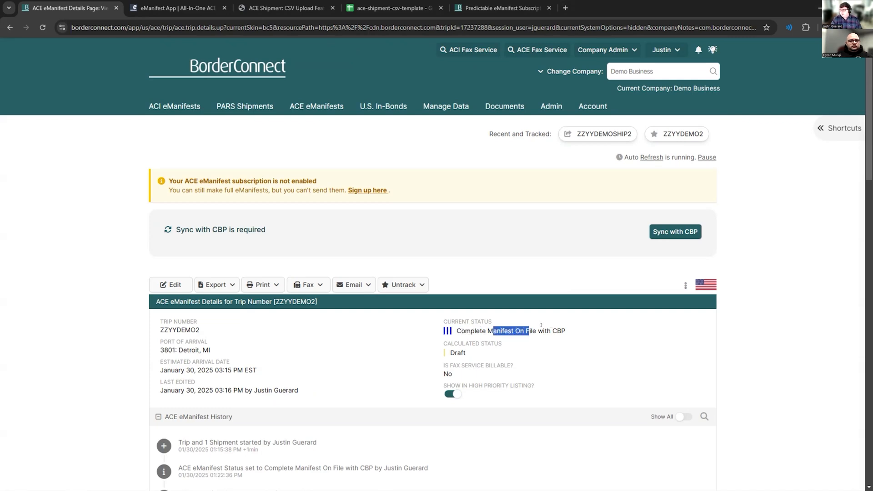
click(685, 285)
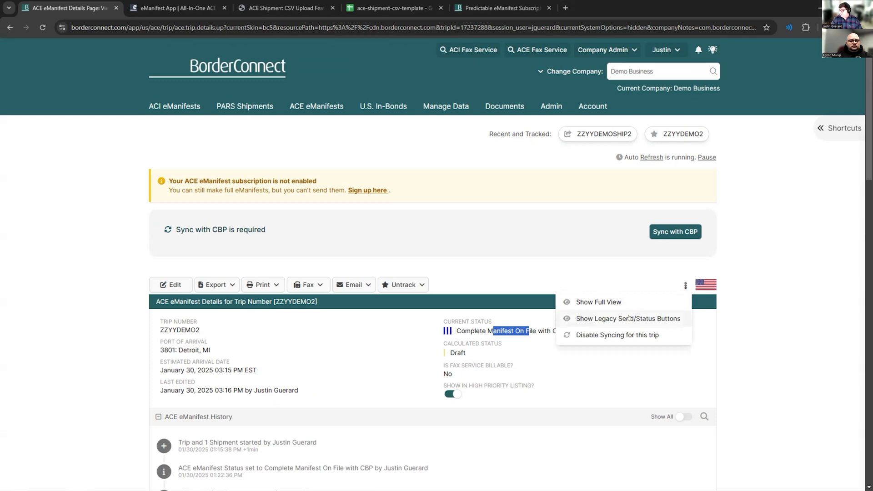
click(587, 315)
click(473, 285)
click(475, 431)
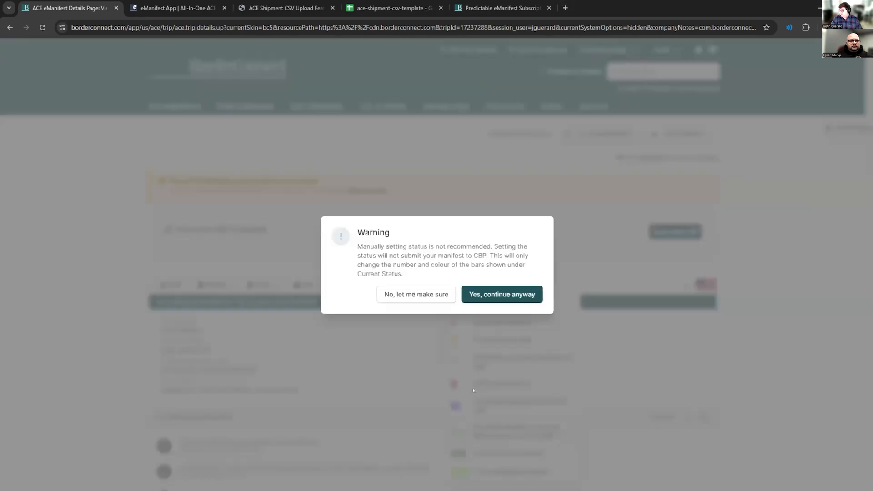
click(502, 295)
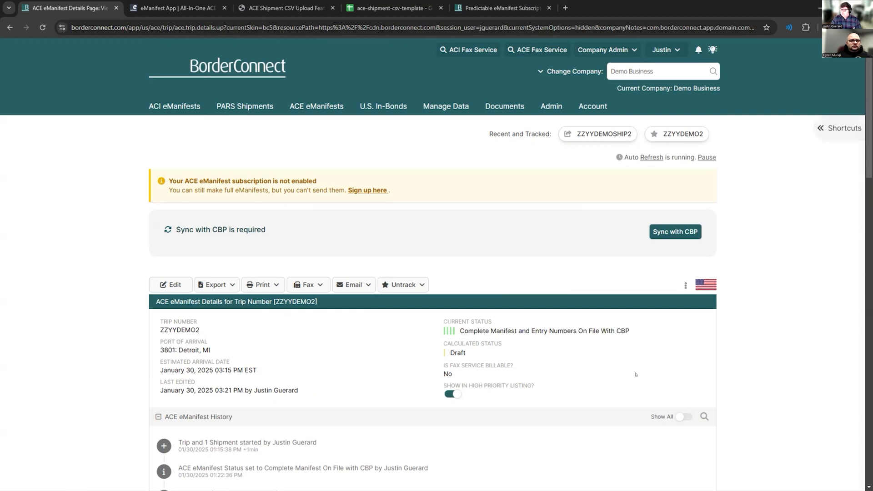
- Bring back the legacy status controls and manually set the status of trip ZZYYDEMO2 to Truck Arrived at Border
drag(200, 330, 154, 337)
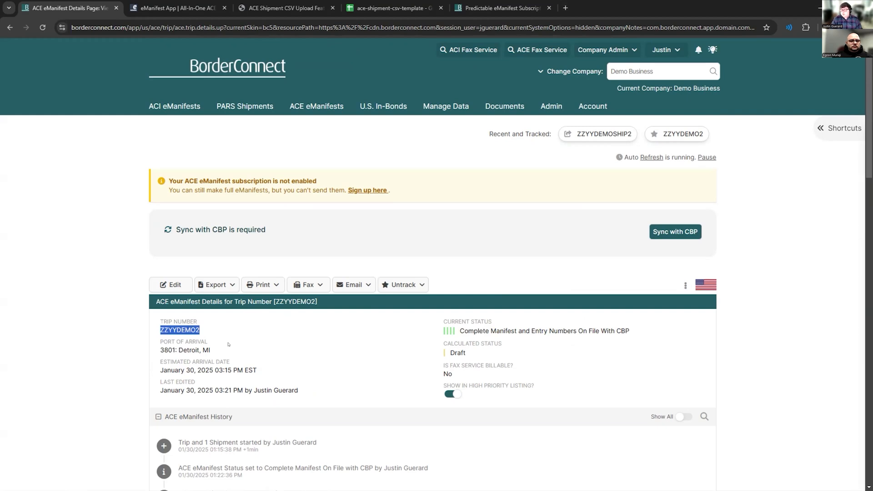
click(685, 285)
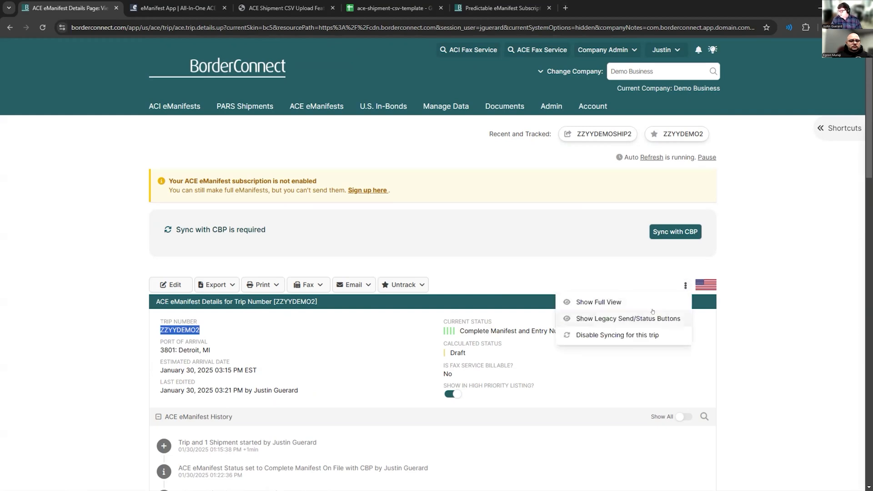
click(650, 315)
click(449, 282)
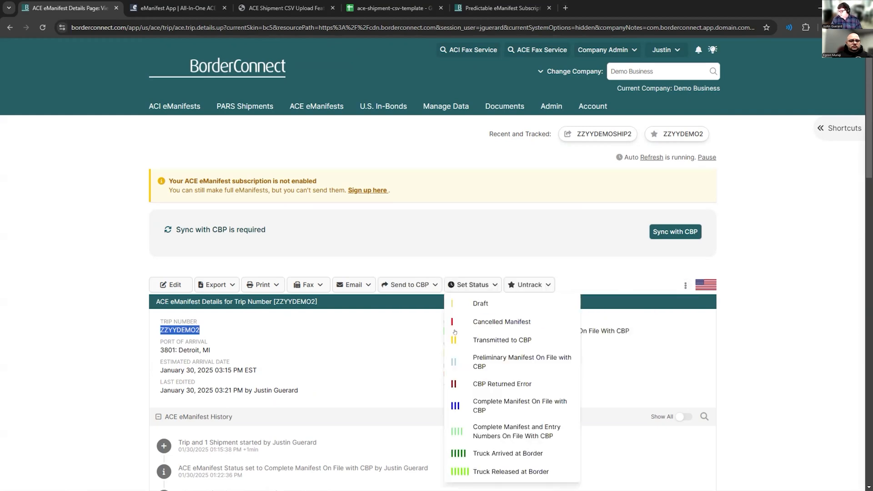
click(497, 450)
click(481, 294)
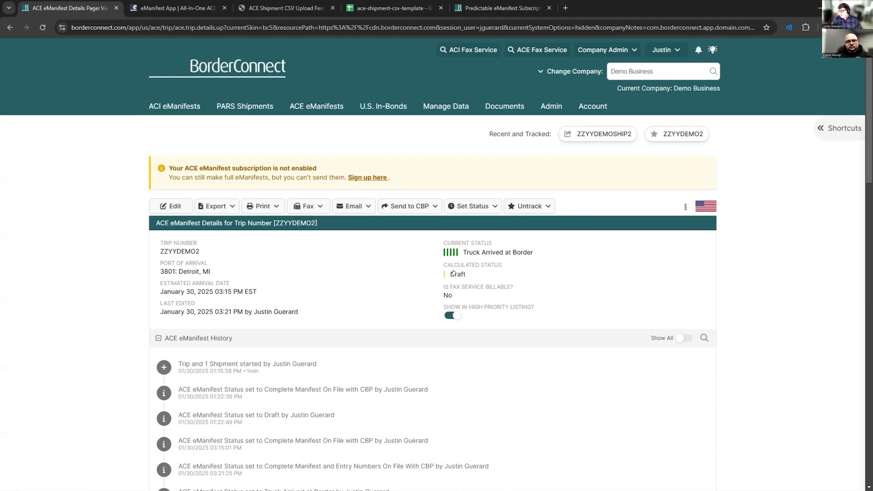
- Open the driver listed on eManifest ZZYYDEMO2 for editing and go to the notification options
scroll(453, 273, down, 5)
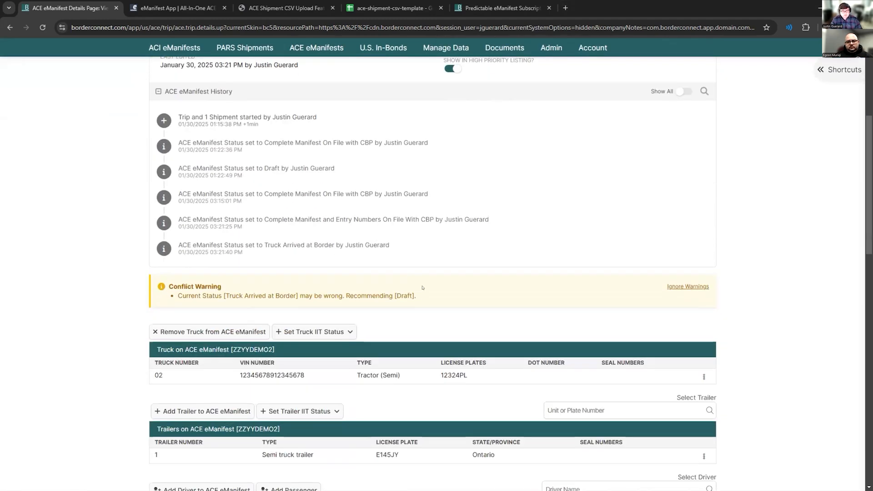
scroll(207, 352, down, 4)
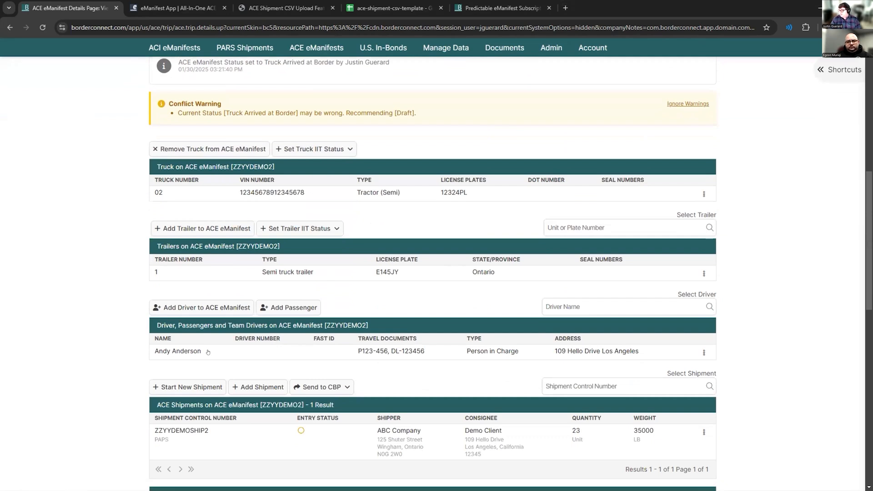
click(208, 352)
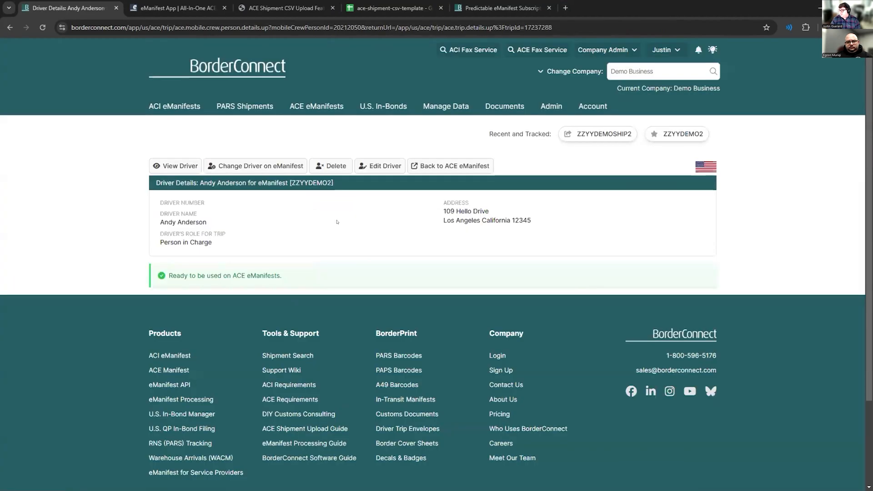
click(382, 166)
scroll(330, 279, down, 5)
scroll(330, 279, down, 1)
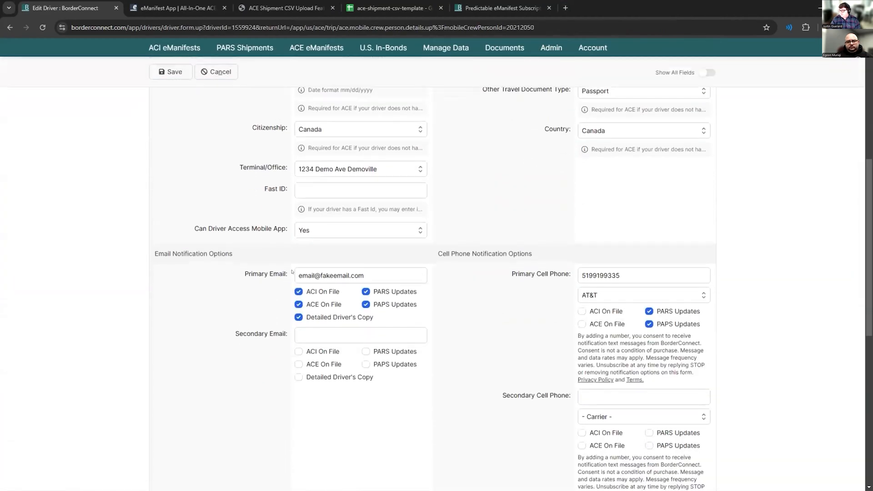
- Examine the driver's email and cell phone notification options, including ACE On File and PAPS Updates
drag(173, 253, 226, 254)
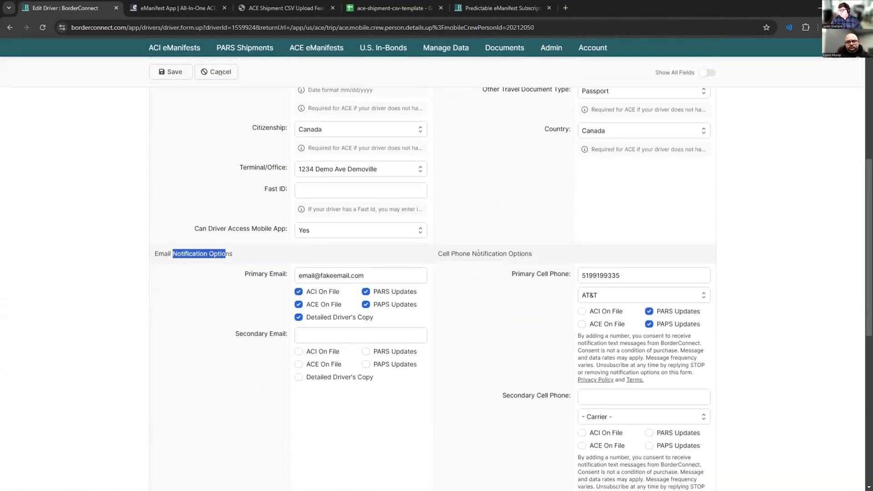
drag(438, 254, 492, 253)
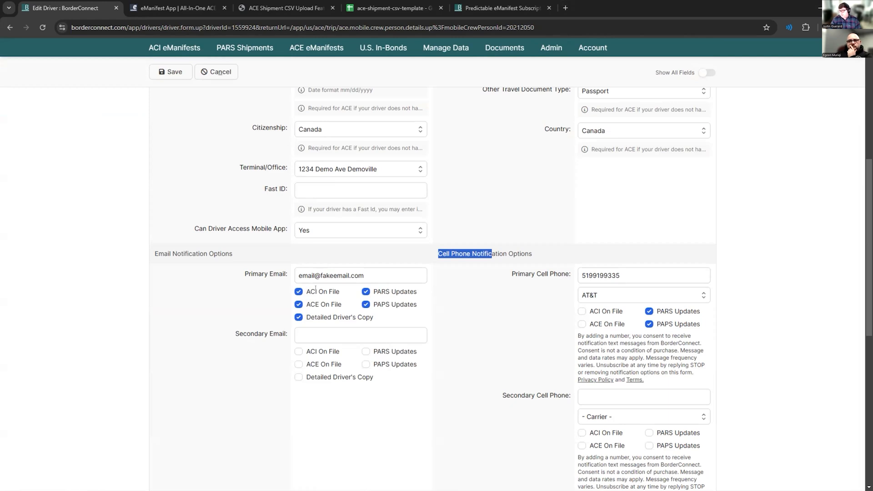
mouse_move(343, 303)
mouse_down()
mouse_move(313, 304)
mouse_move(307, 291)
mouse_move(338, 304)
mouse_up()
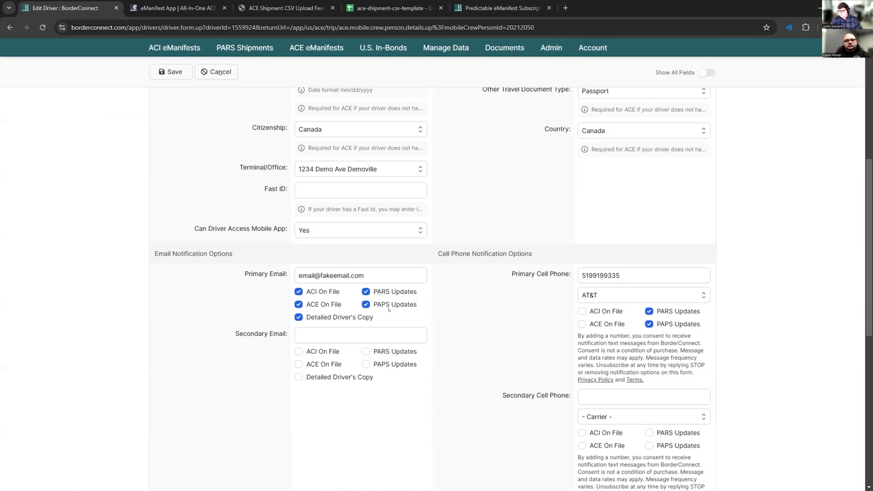
drag(410, 304, 376, 302)
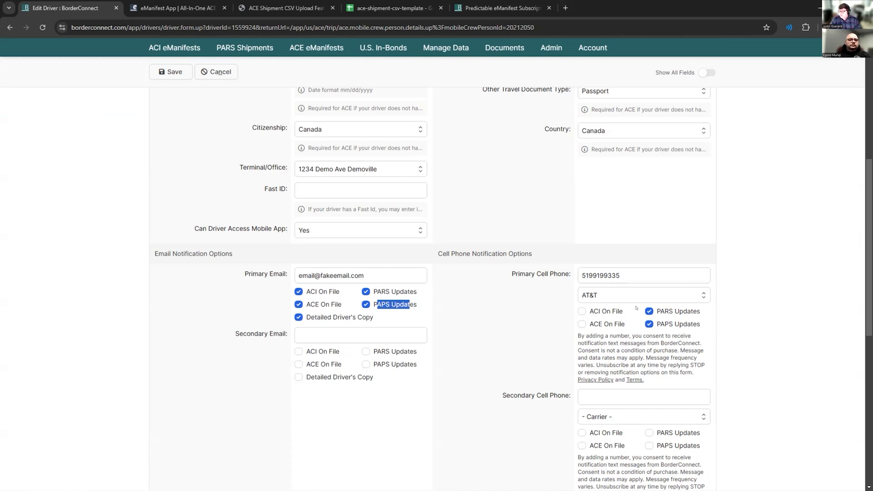
- Switch to the eManifest App website to view the driver mobile app, and return to the driver's edit form
click(171, 8)
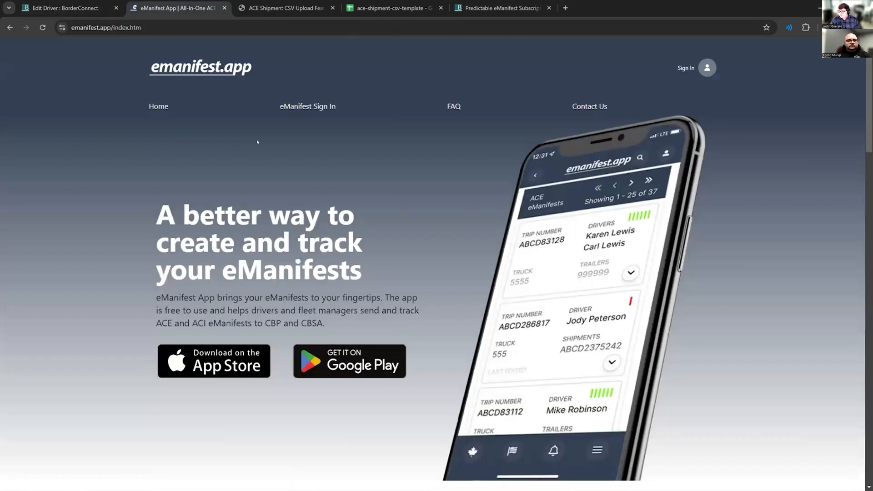
click(61, 8)
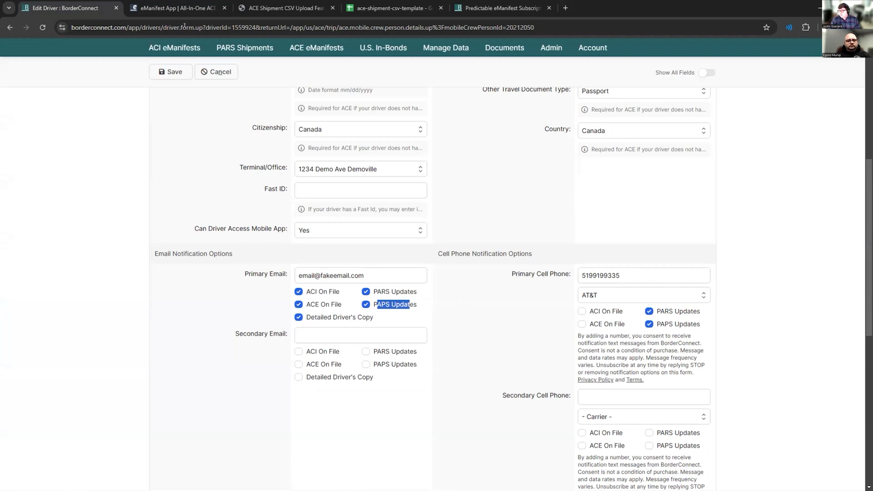
click(177, 8)
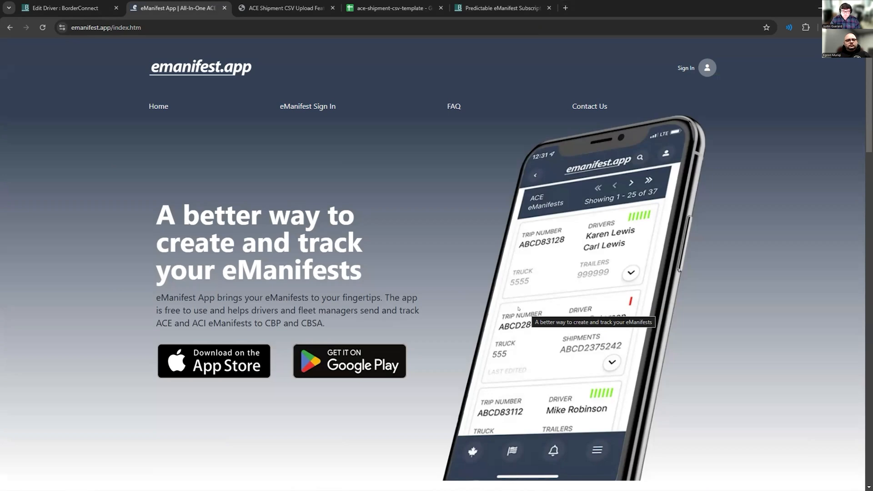
click(68, 8)
scroll(488, 225, up, 6)
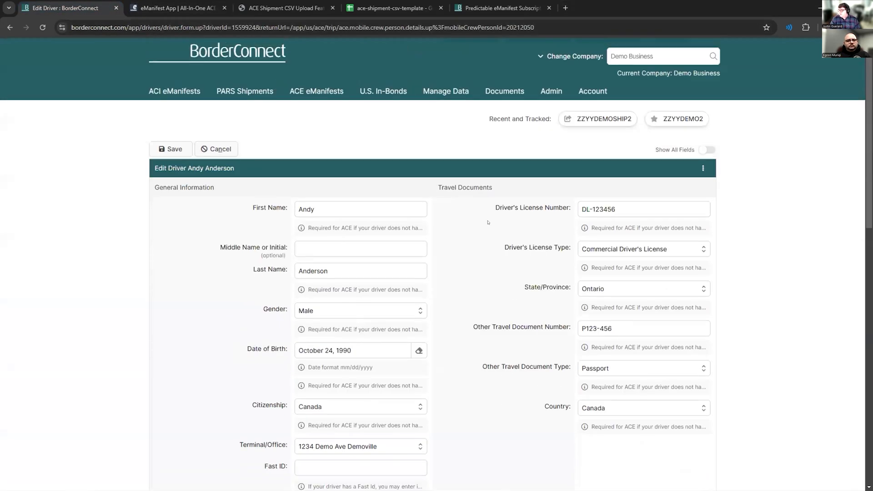
scroll(503, 178, down, 1)
scroll(495, 176, up, 1)
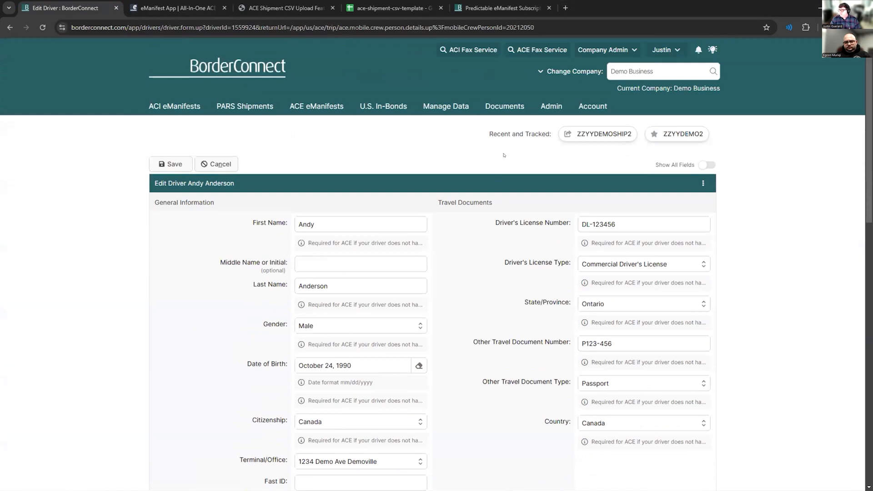
- Open the company's ACE/ACI coversheets and look through the existing ACI and ACE coversheet listings
mouse_move(592, 106)
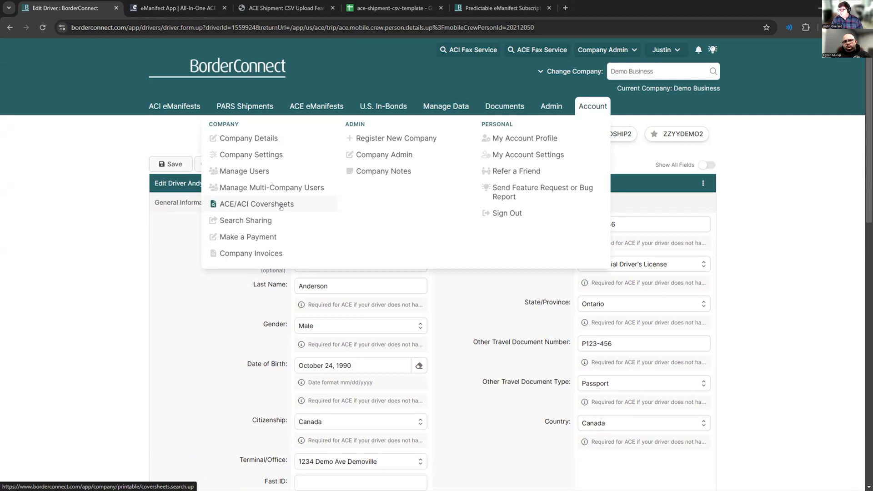
click(281, 206)
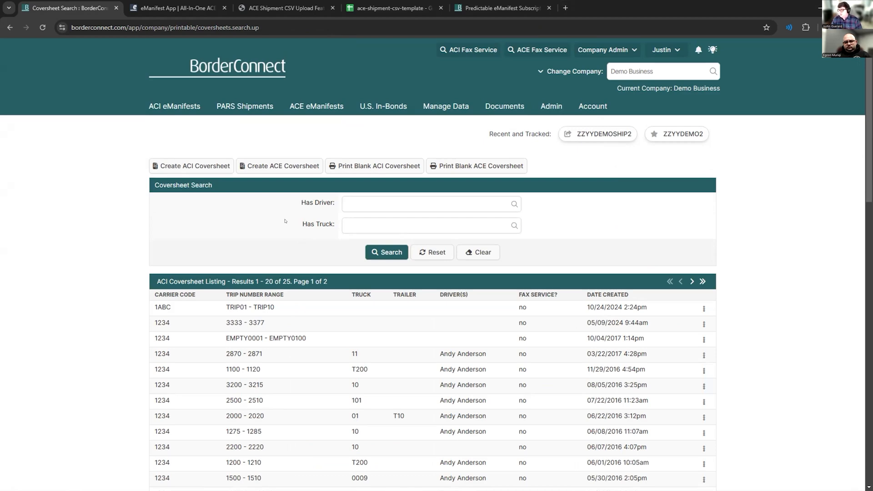
scroll(285, 221, down, 10)
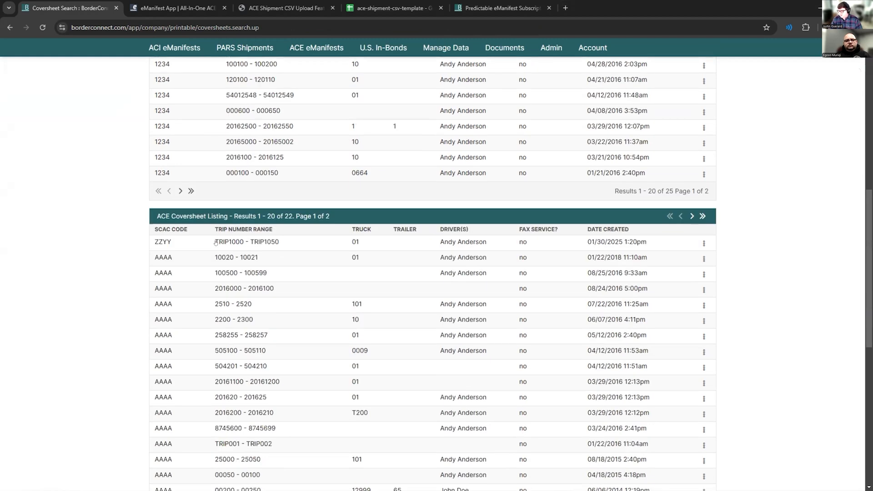
scroll(215, 242, up, 5)
scroll(222, 244, up, 5)
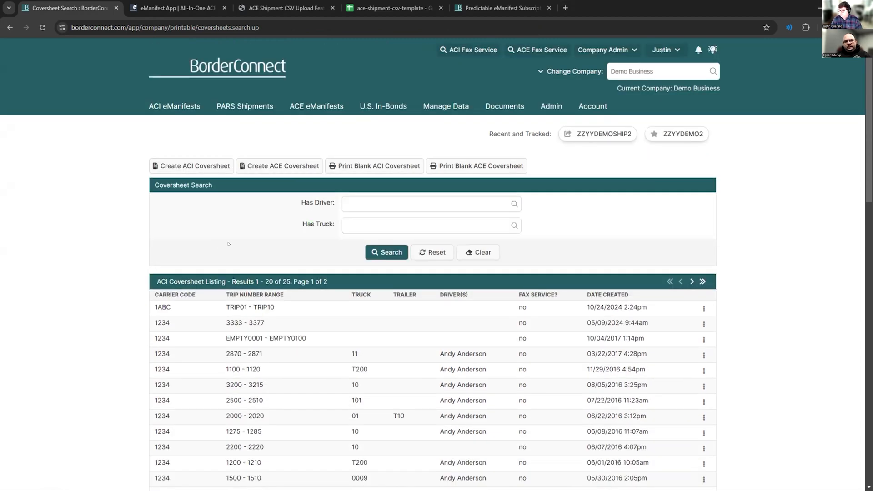
- Start a new ACE coversheet with the trip number prefix TRIP and the trip number range 1000 to 1010
click(270, 168)
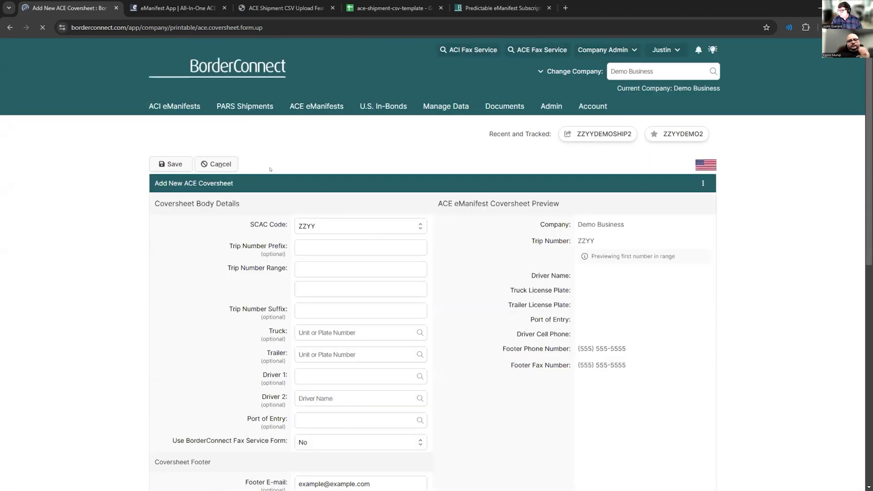
scroll(302, 192, down, 1)
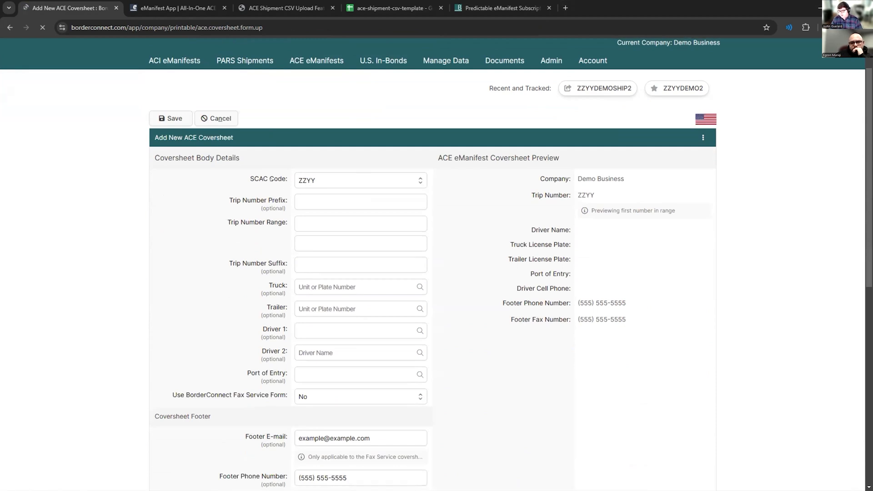
click(315, 200)
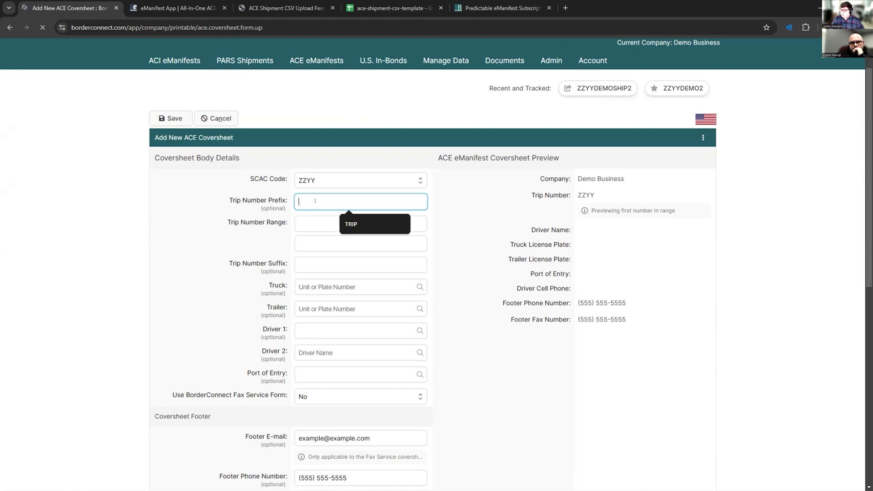
click(351, 223)
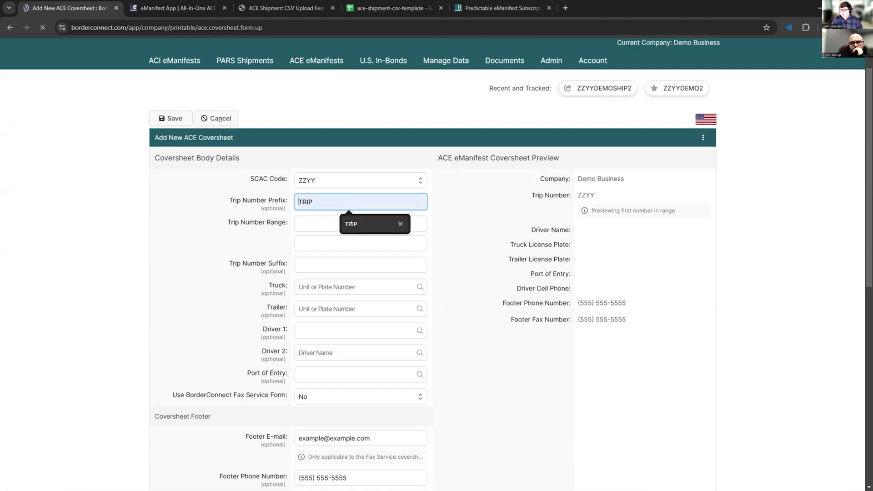
click(310, 228)
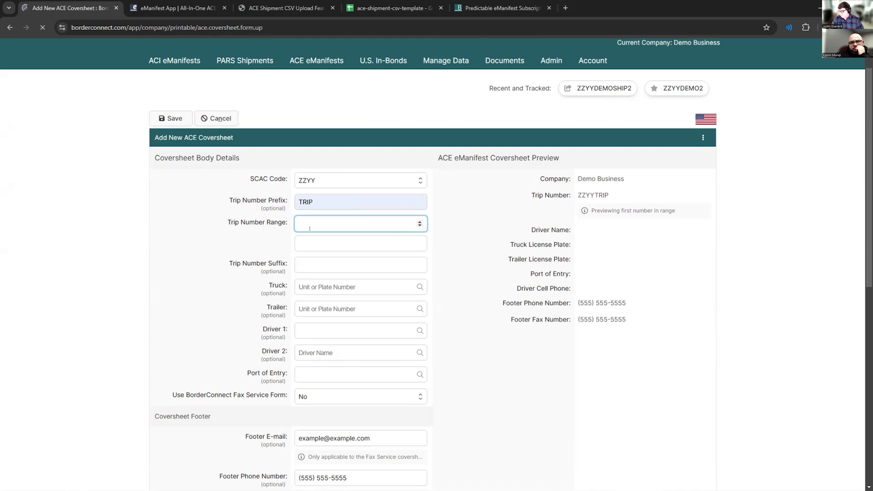
text(1000)
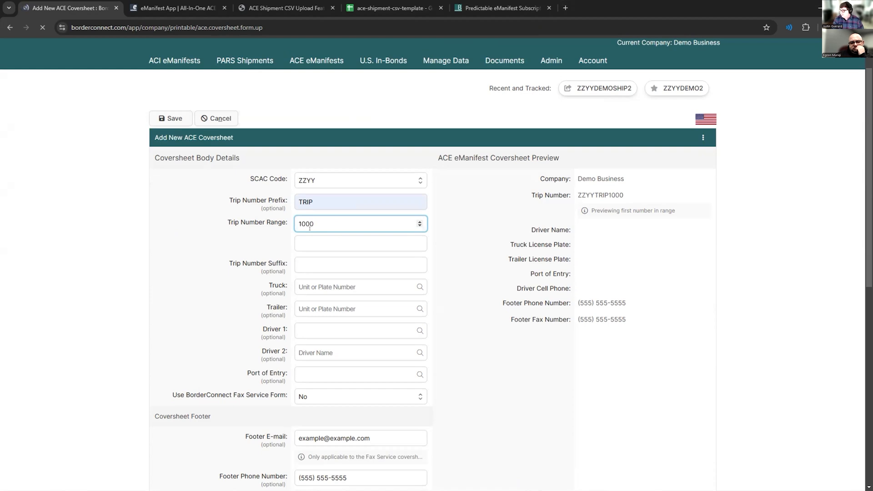
key(Tab)
text(1010)
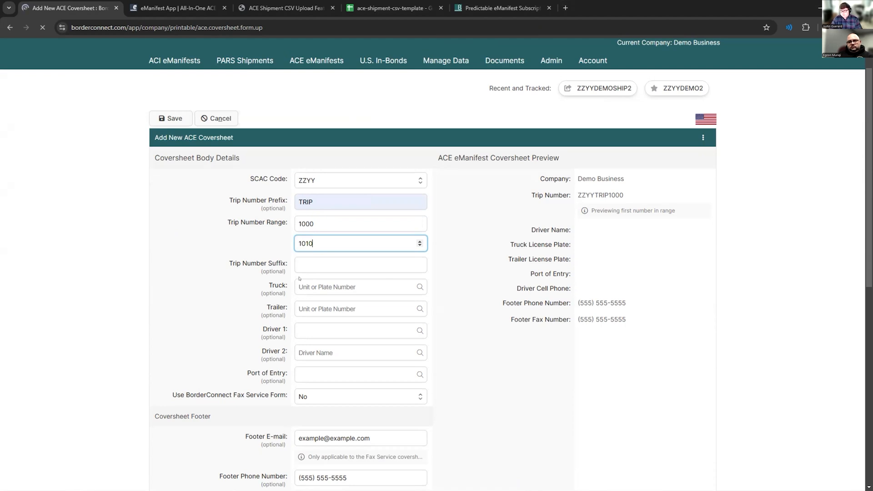
drag(240, 222, 263, 221)
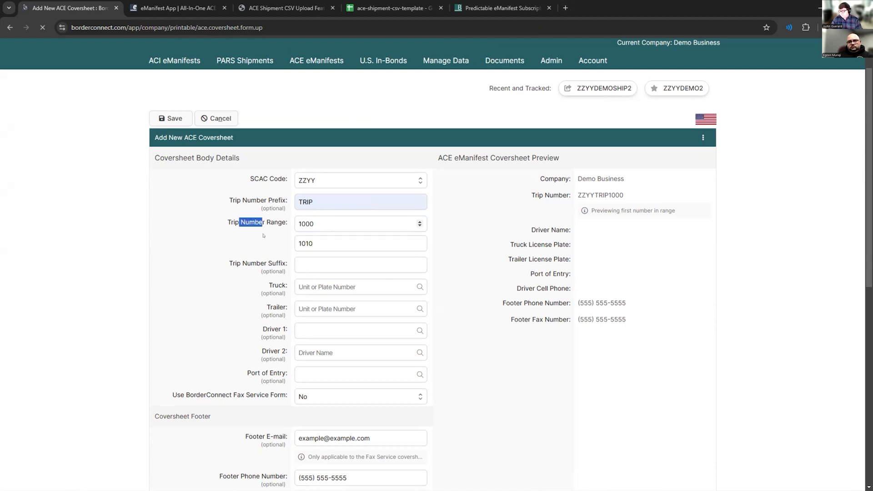
- Assign truck 01 with plate TEST12 and a first driver to the new ACE coversheet, and try to save it
click(303, 282)
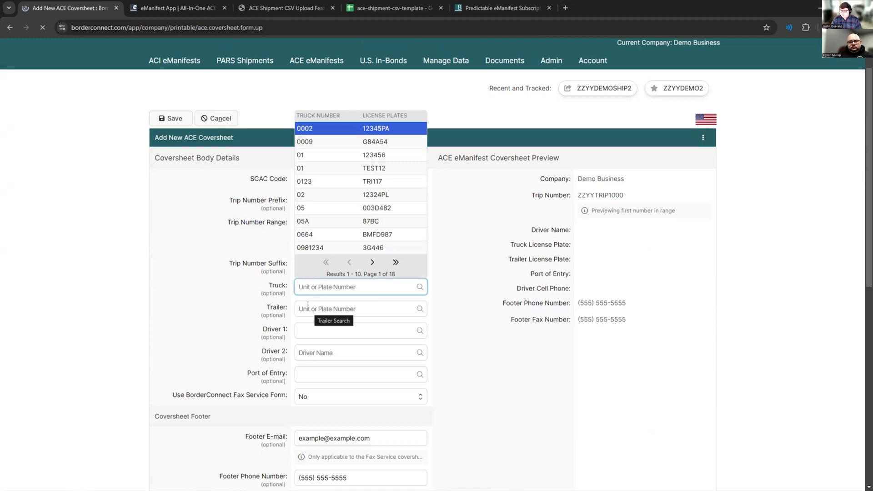
key(Down)
key(Down)
key(Down)
key(Return)
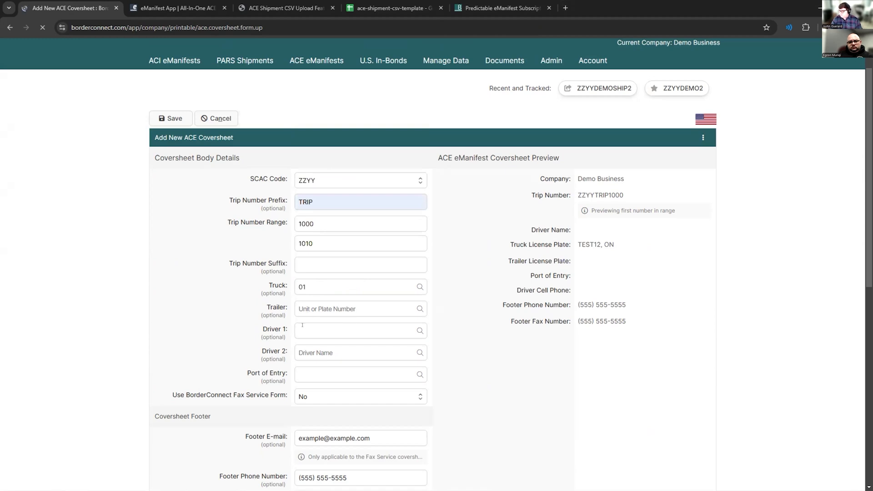
click(313, 330)
click(331, 177)
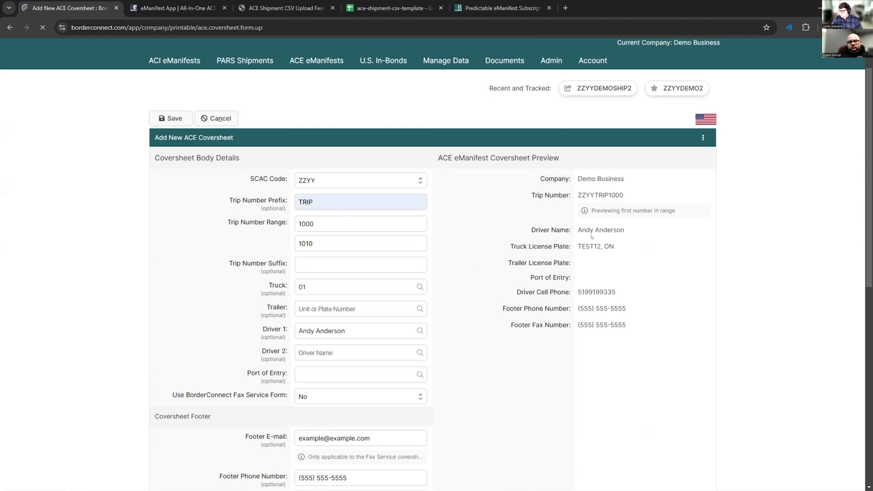
scroll(496, 265, down, 4)
scroll(495, 259, up, 4)
click(160, 123)
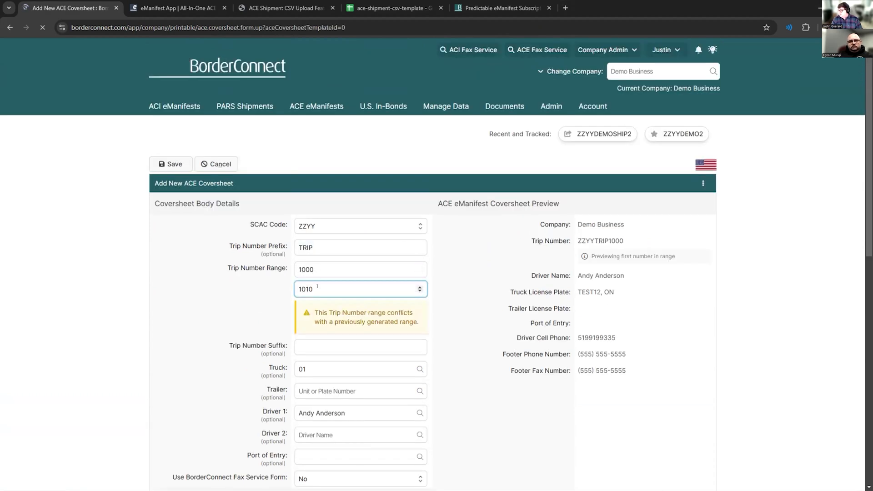
- Change the coversheet's trip number range to 2000 through 2010 and save the coversheet
drag(302, 289, 298, 269)
text(2)
click(300, 269)
text(2)
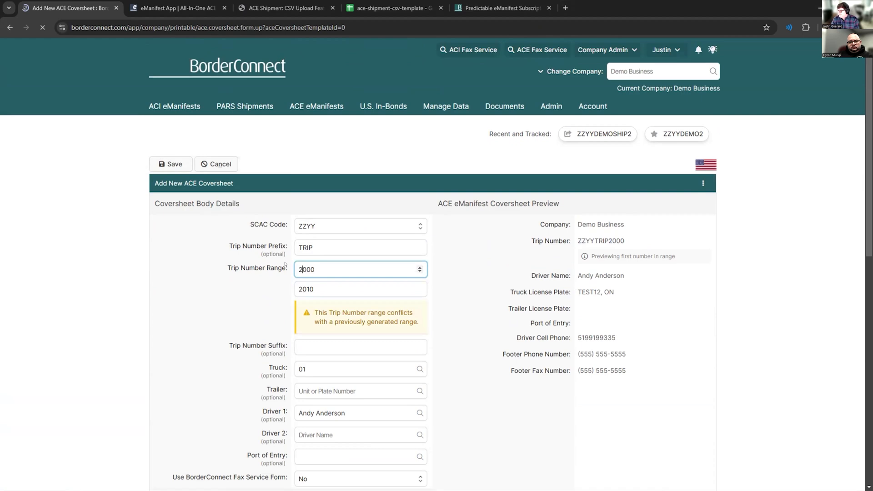
click(169, 163)
- Open the ACE coversheet for TRIP2000 - TRIP2010, look through its printable pages, and return to the coversheet listings
scroll(280, 324, down, 7)
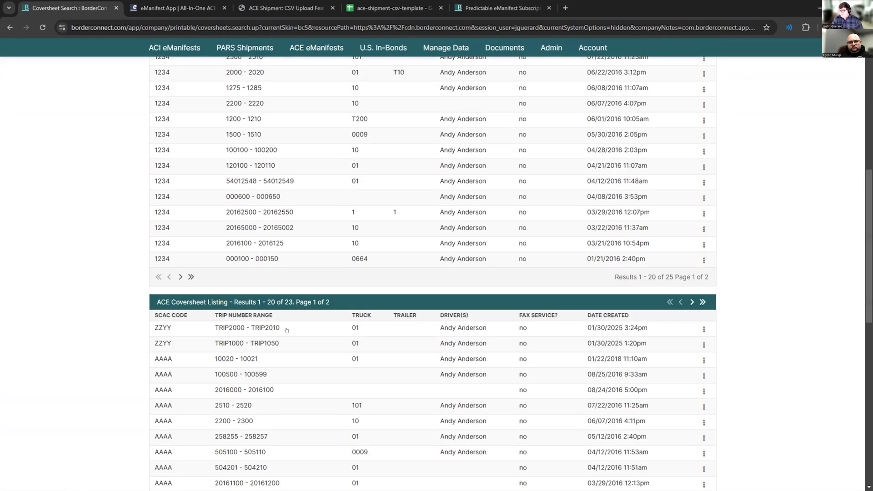
click(256, 330)
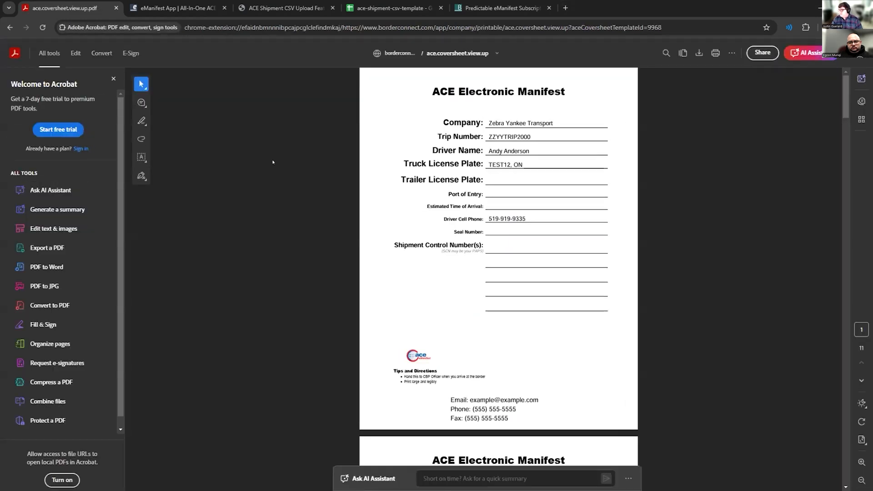
scroll(387, 172, down, 5)
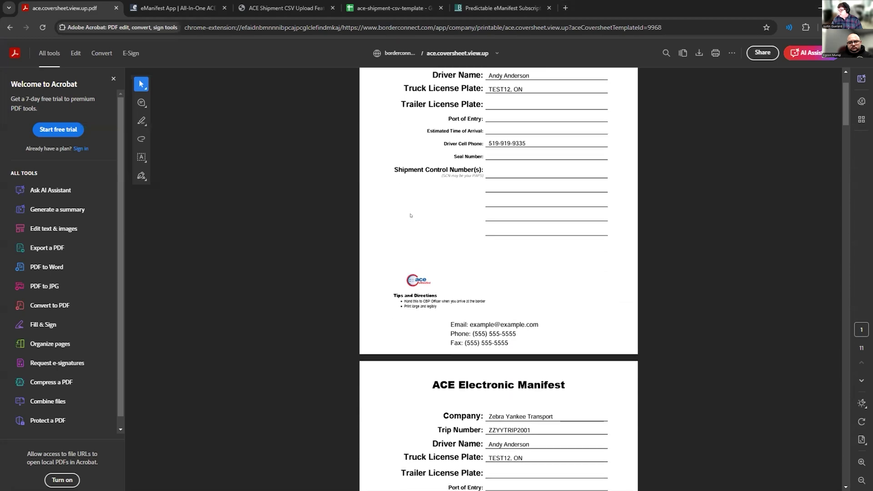
scroll(418, 222, down, 13)
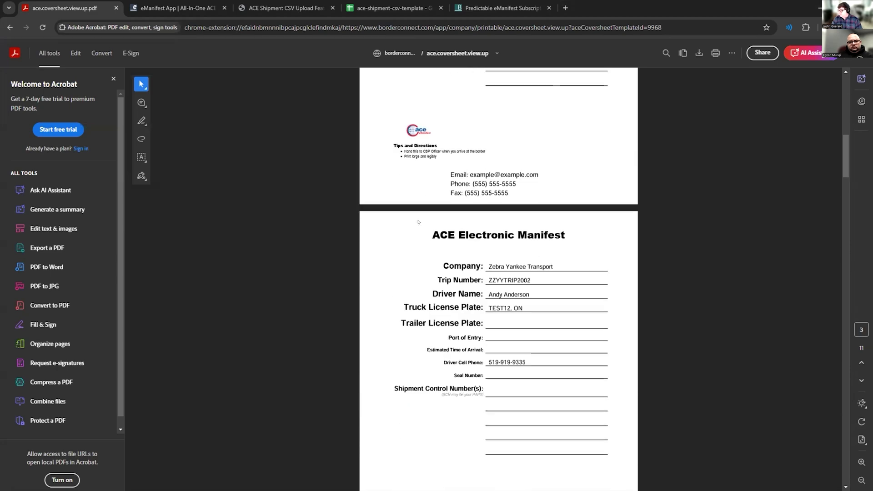
scroll(418, 222, down, 4)
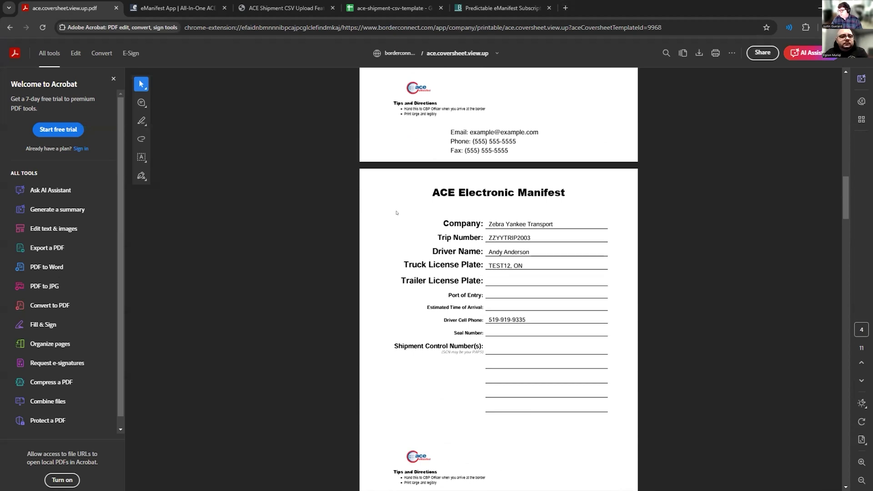
drag(529, 252, 488, 251)
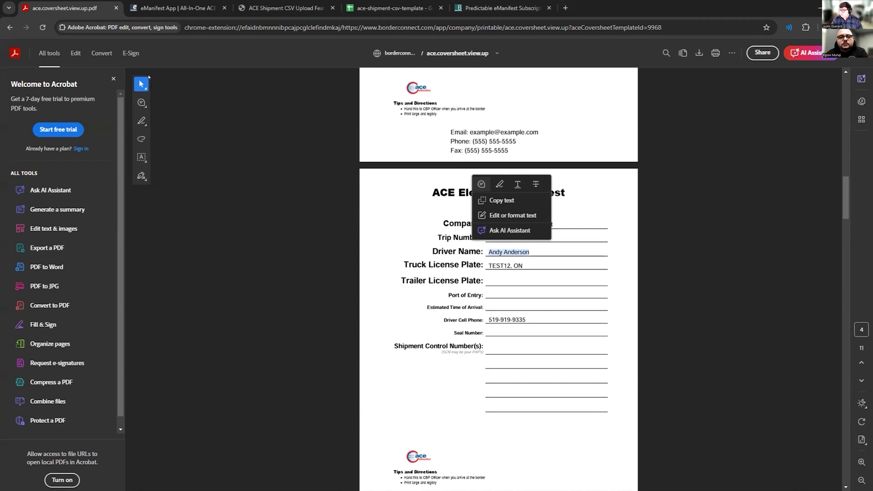
click(9, 27)
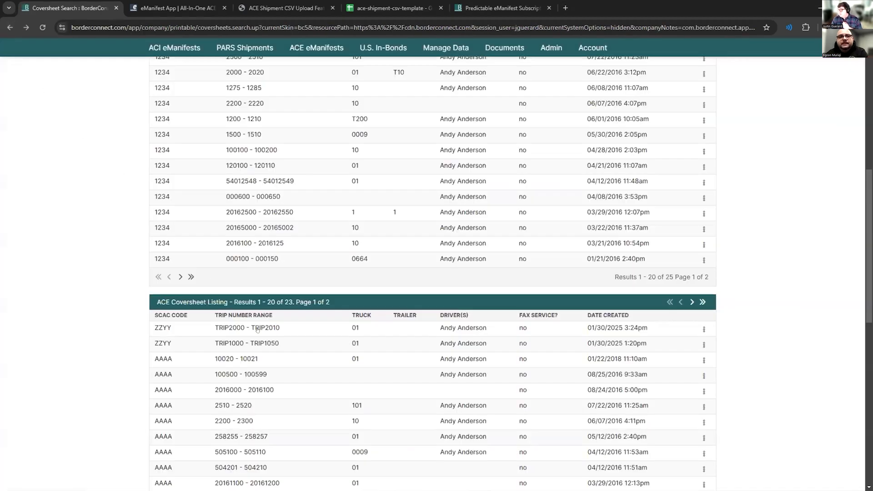
click(307, 328)
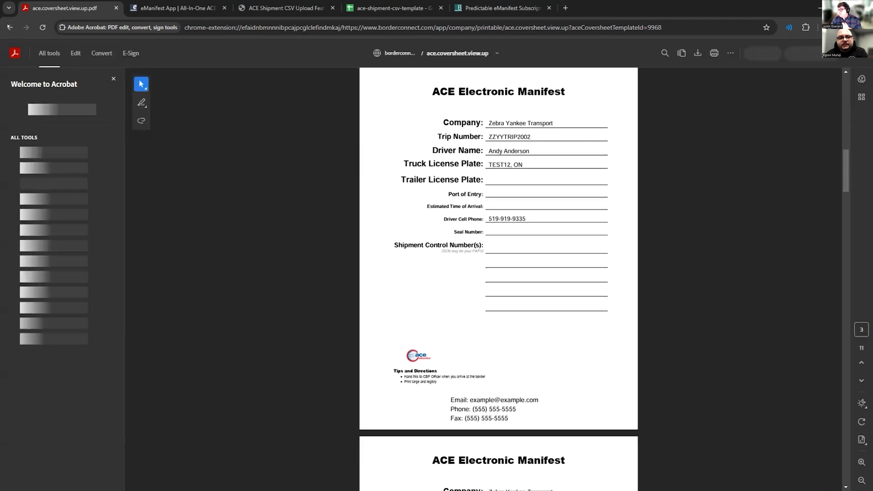
click(10, 28)
scroll(197, 281, up, 8)
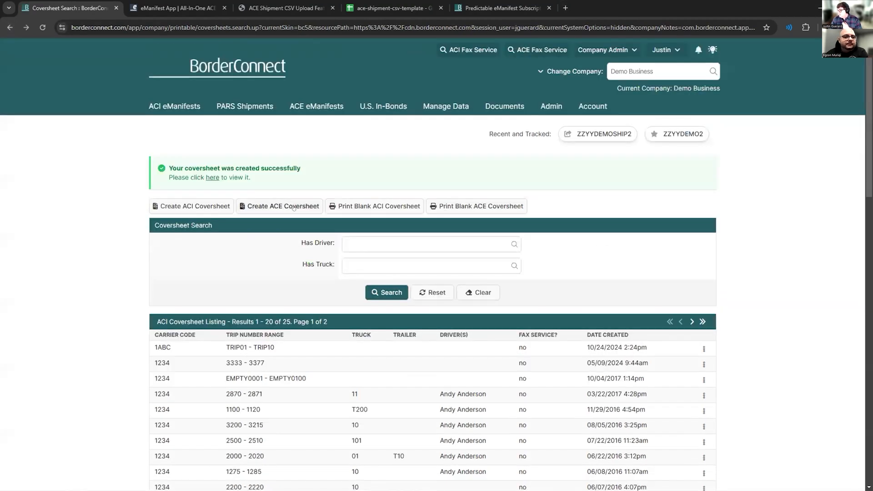
- Open a blank ACE coversheet form, examine the footer e-mail, phone, fax and logo upload options, and cancel the form
click(295, 207)
scroll(278, 310, down, 5)
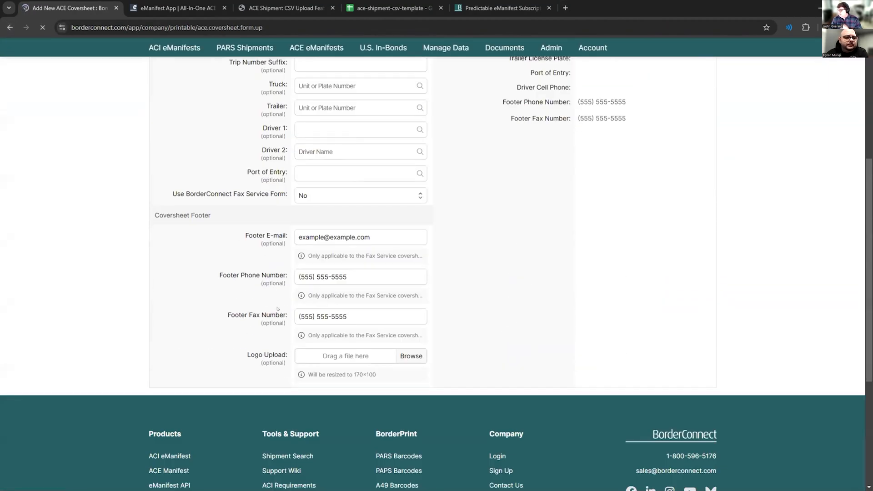
scroll(278, 309, up, 5)
scroll(278, 309, down, 5)
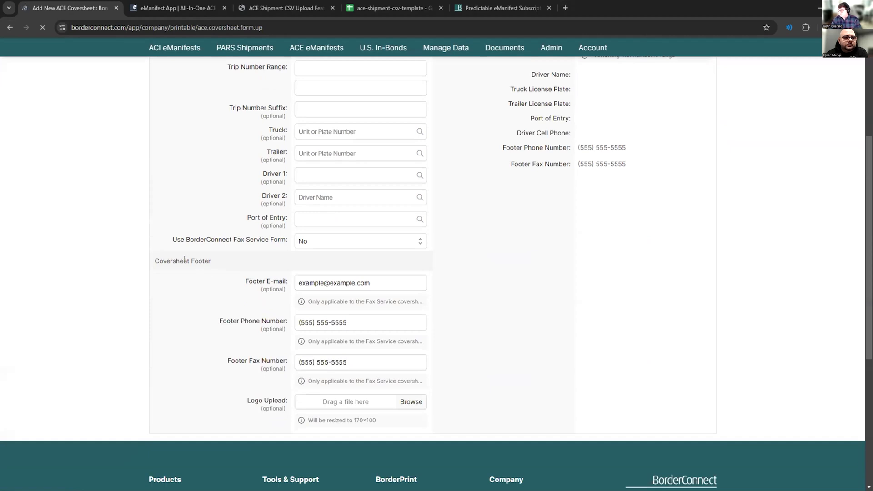
drag(263, 281, 285, 281)
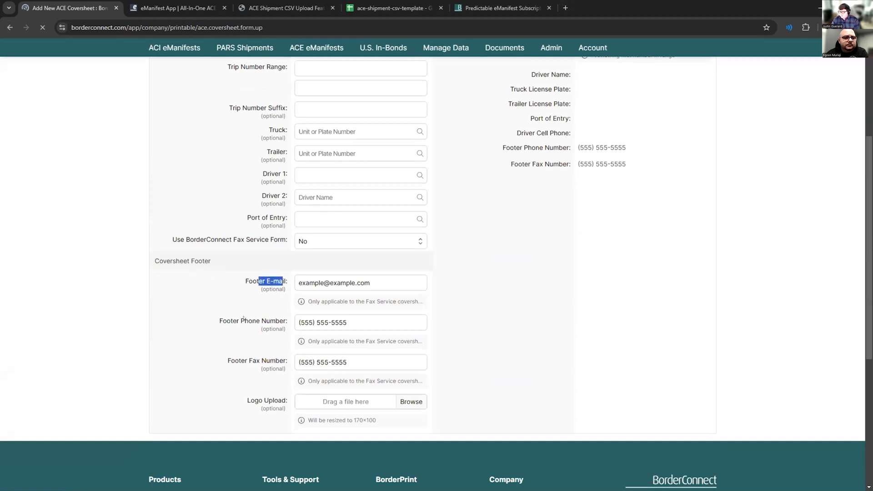
drag(239, 321, 271, 322)
drag(258, 401, 280, 402)
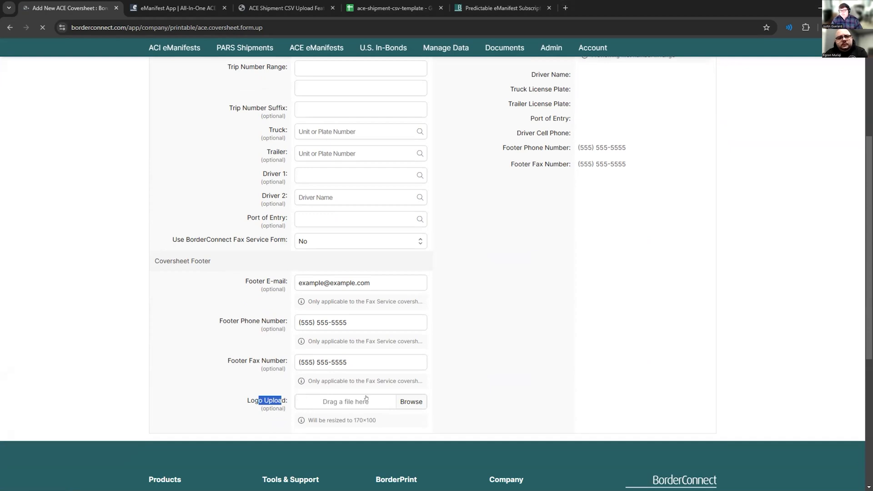
key(shift+Tab)
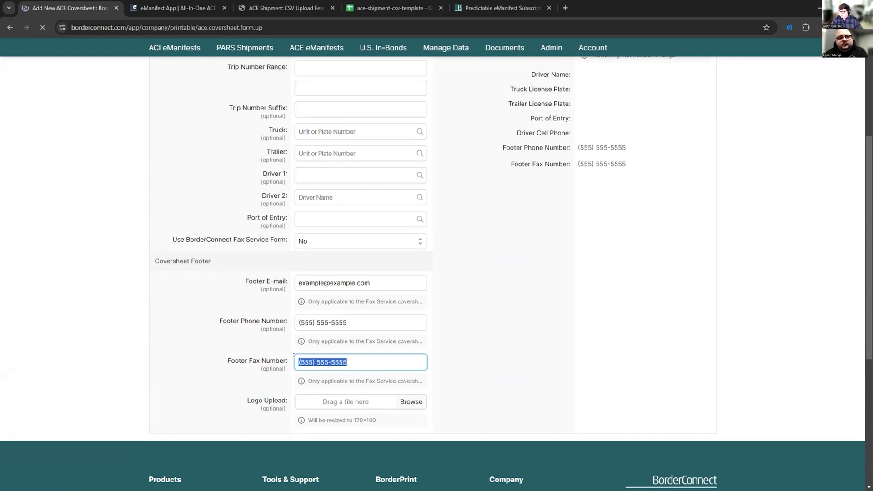
key(shift+Tab)
key(shift+Tab)
scroll(228, 354, up, 4)
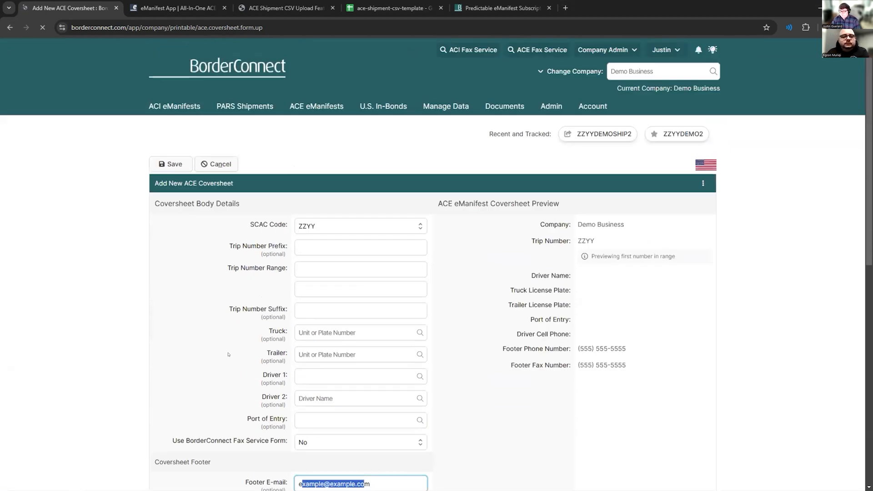
scroll(228, 354, down, 5)
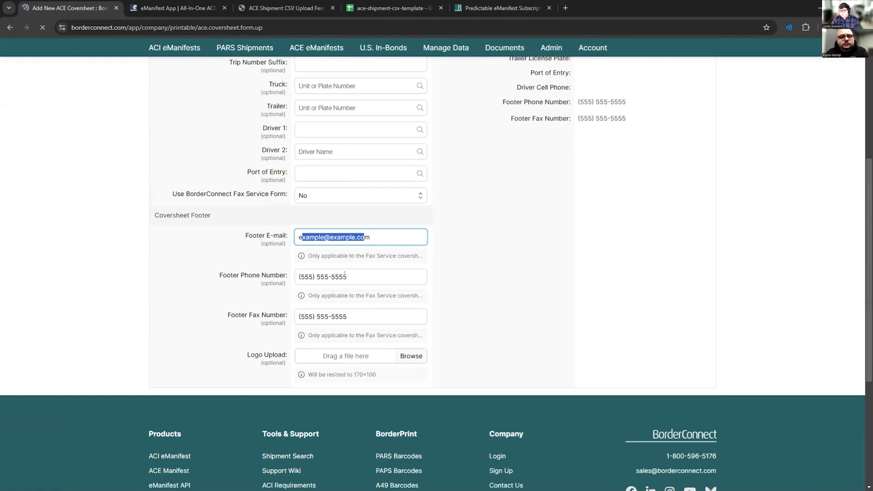
key(Tab)
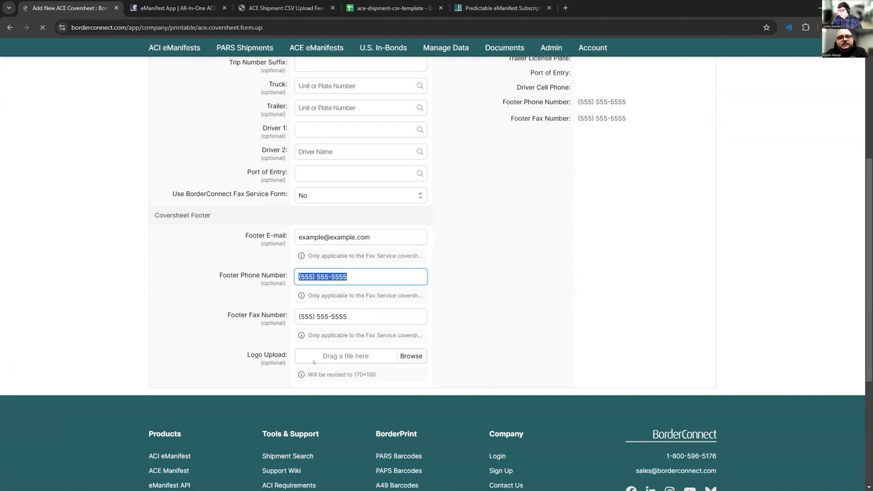
scroll(308, 355, up, 5)
scroll(304, 301, down, 4)
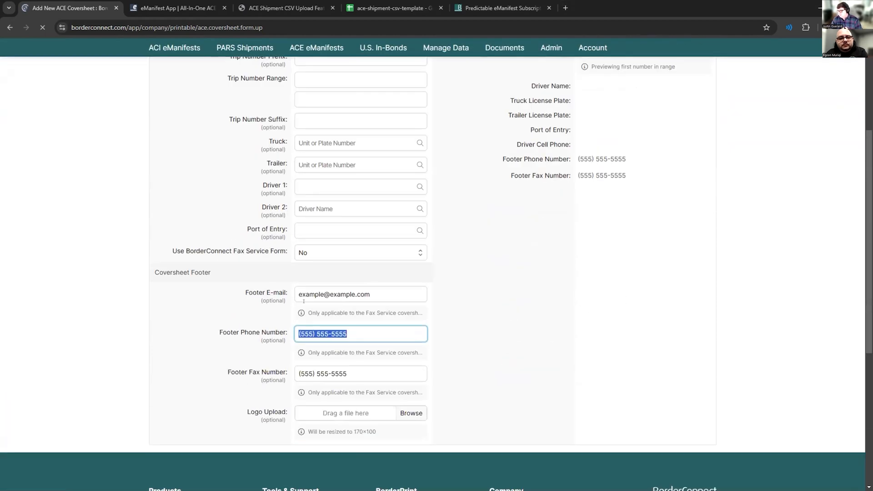
scroll(304, 301, down, 2)
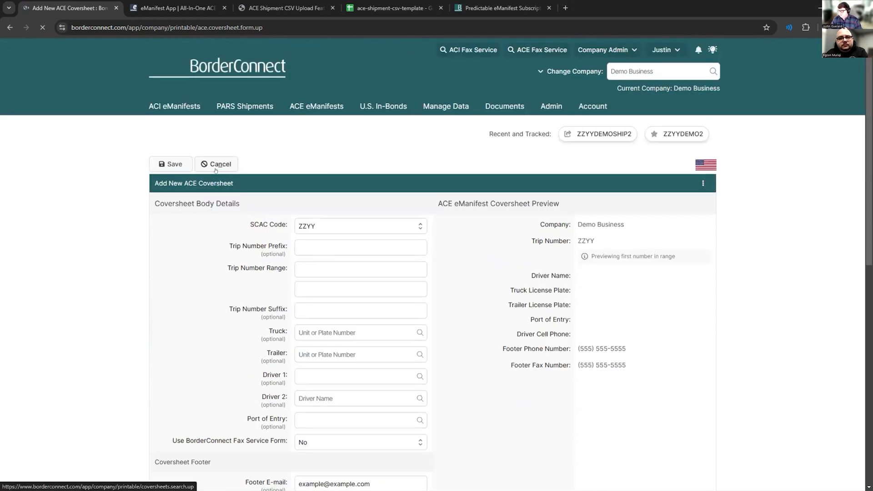
click(217, 162)
- View the printable TRIP2000 - TRIP2010 coversheet again and go back to the coversheet search page
scroll(317, 316, down, 6)
click(274, 377)
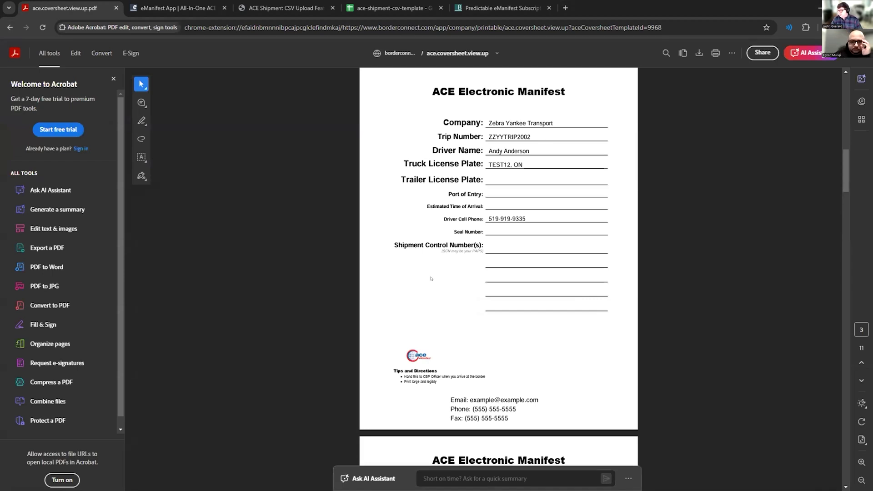
click(9, 28)
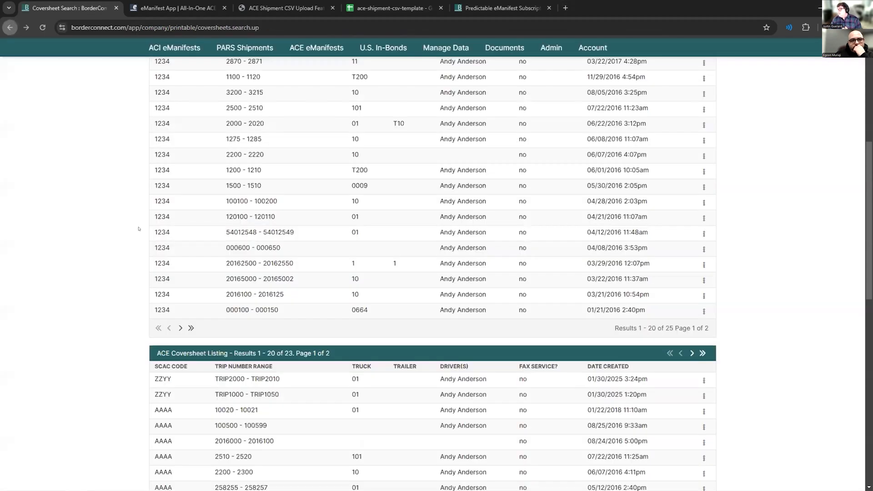
scroll(278, 286, up, 5)
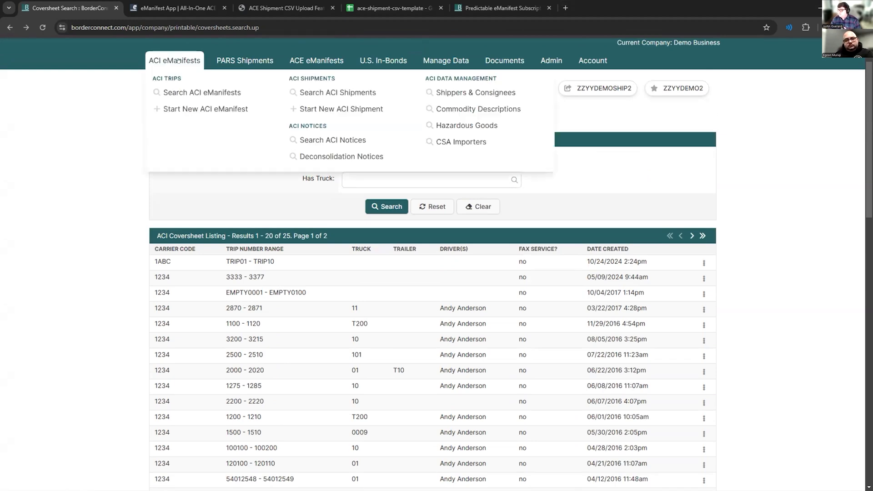
- Open the details page of ACE eManifest ZZYYDEMO2 from the High Priority ACE eManifests listing
mouse_move(316, 60)
click(264, 91)
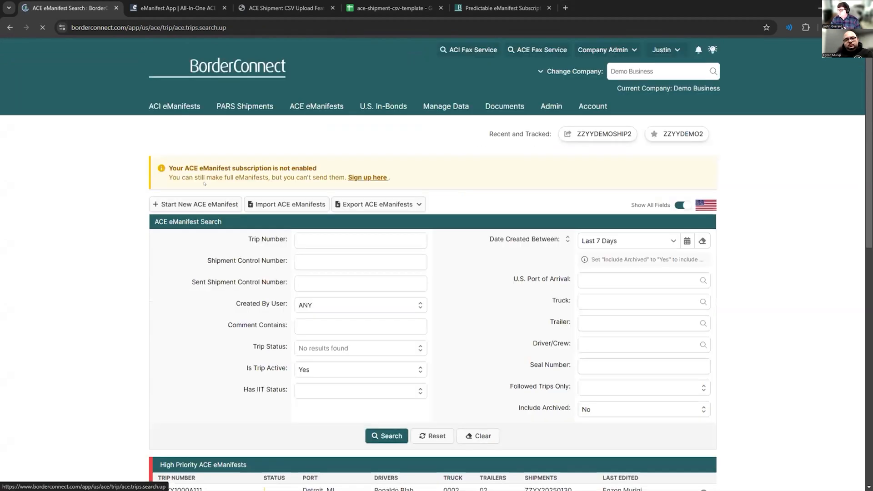
scroll(221, 301, down, 7)
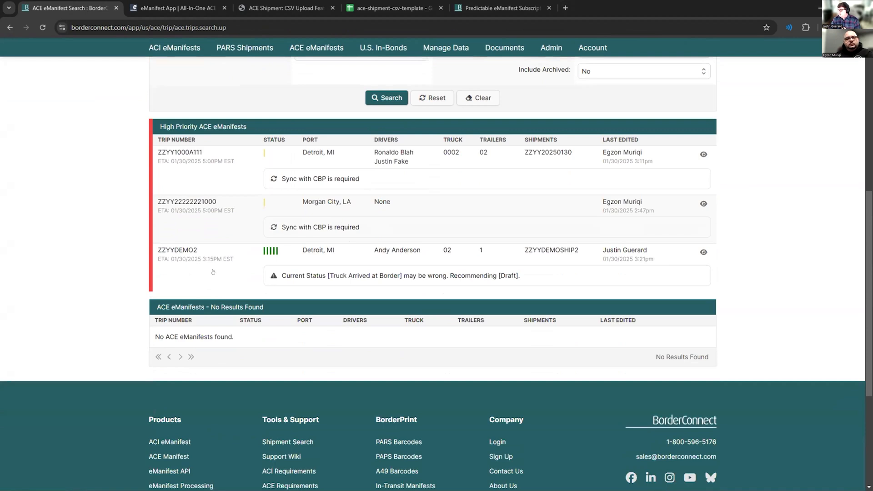
click(213, 267)
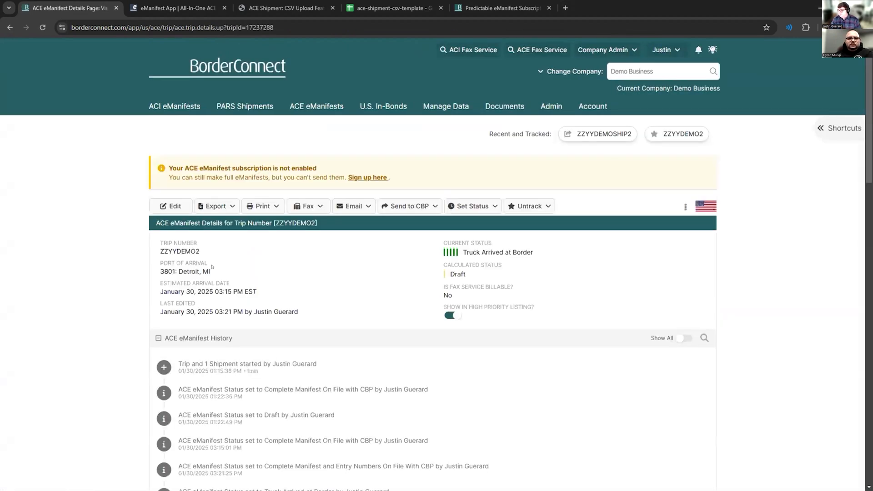
- View the Standard Driver's Copy of manifest ZZYYDEMO2 as a PDF and return to the manifest details
click(251, 212)
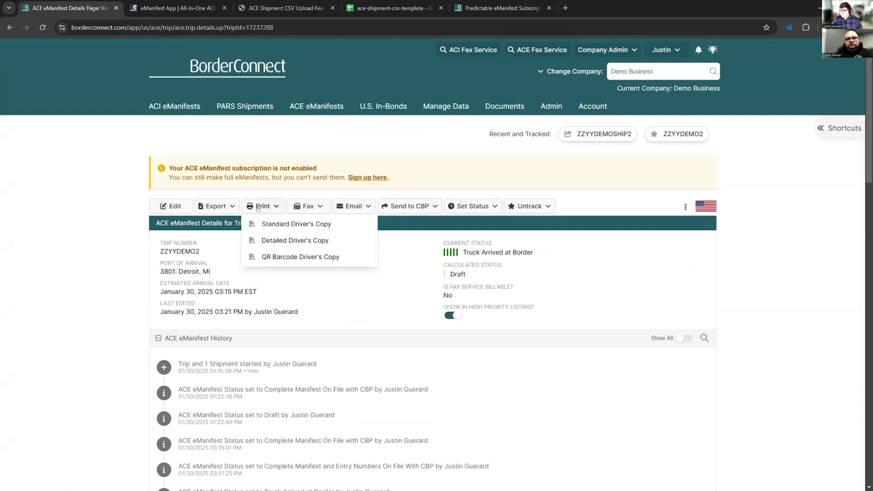
click(264, 224)
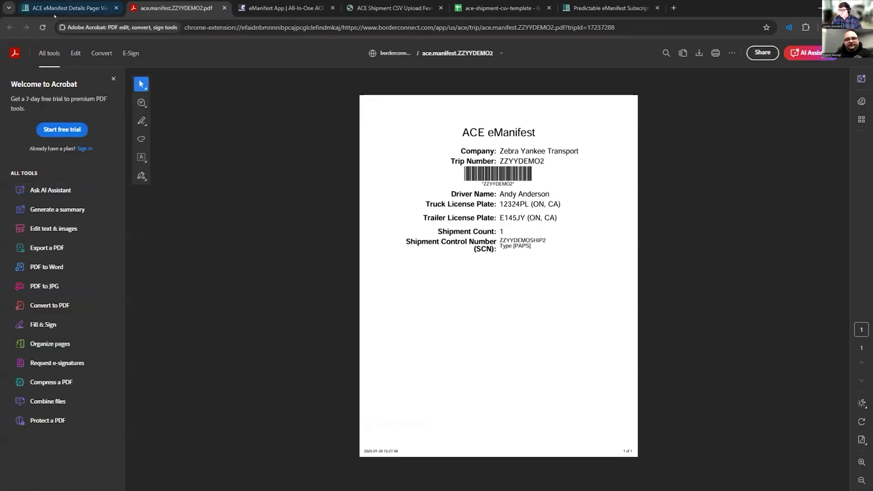
click(69, 8)
- View the manifest's QR Barcode Driver's Copy, go back to the manifest details and examine its ACE shipments
click(262, 206)
click(271, 256)
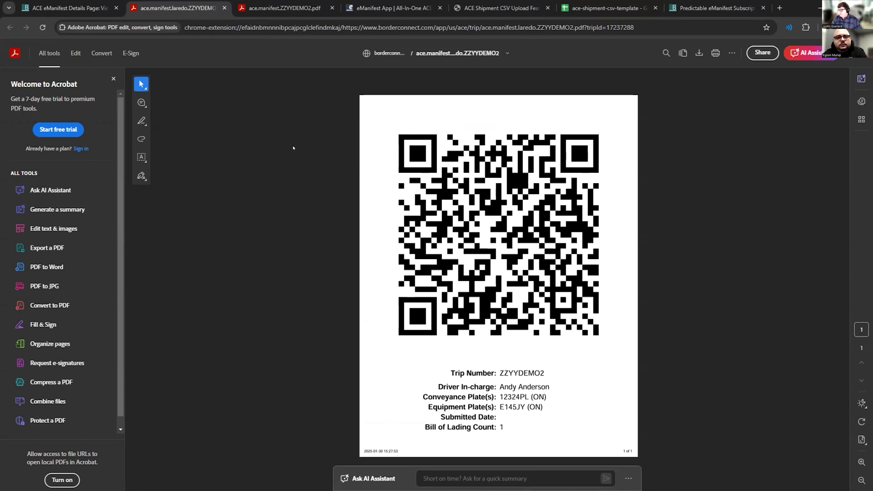
click(69, 8)
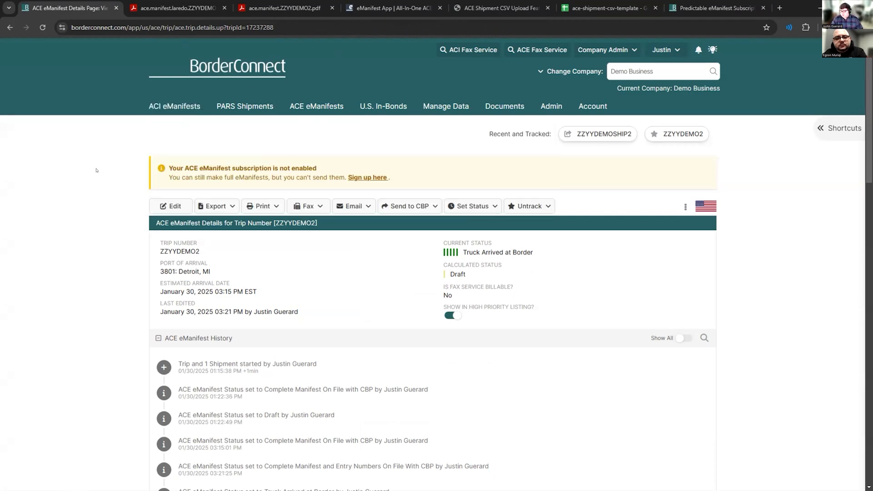
scroll(228, 355, down, 10)
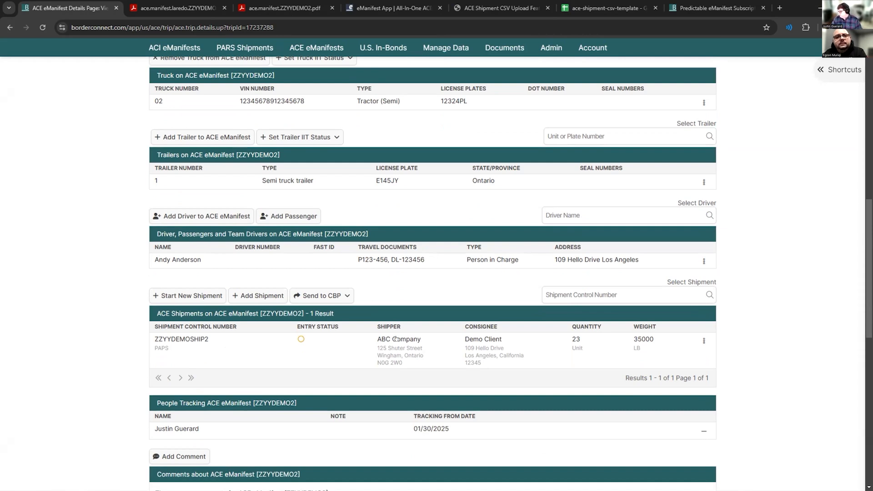
mouse_move(627, 339)
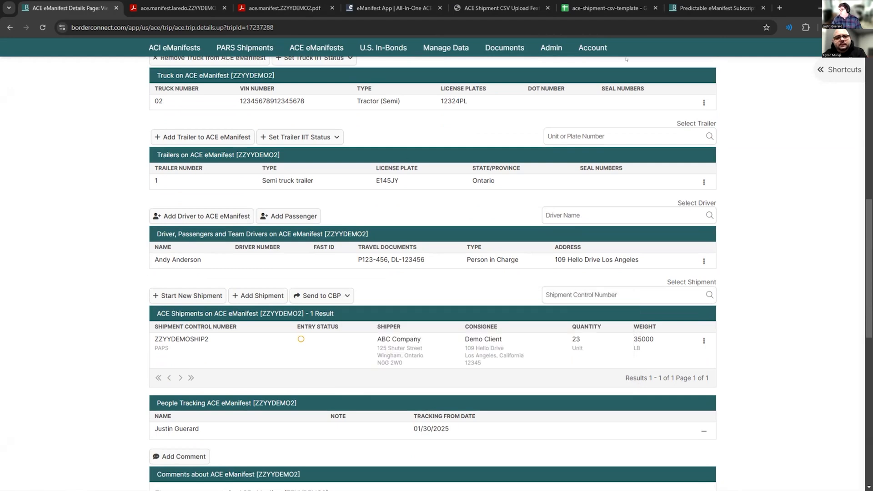
- Read the ACE Shipment CSV Upload Feature wiki article on enabling import buttons, CSV file format and field specifications
click(500, 8)
scroll(429, 206, up, 10)
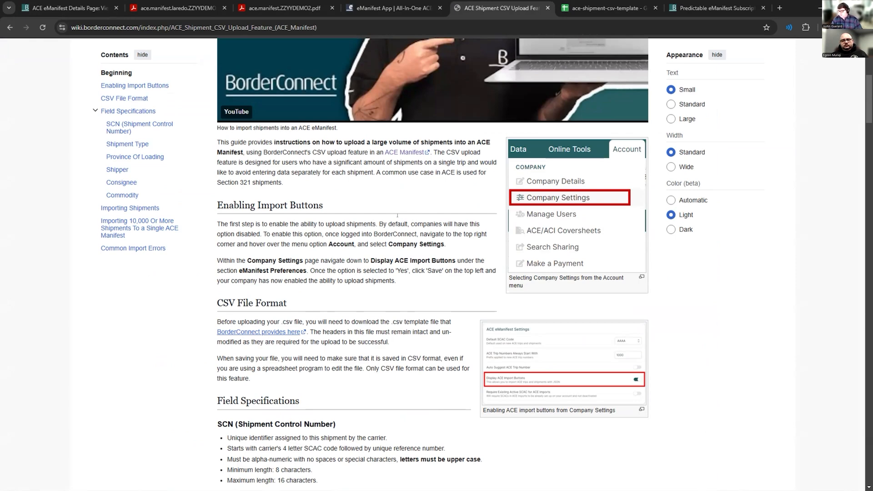
scroll(378, 222, up, 6)
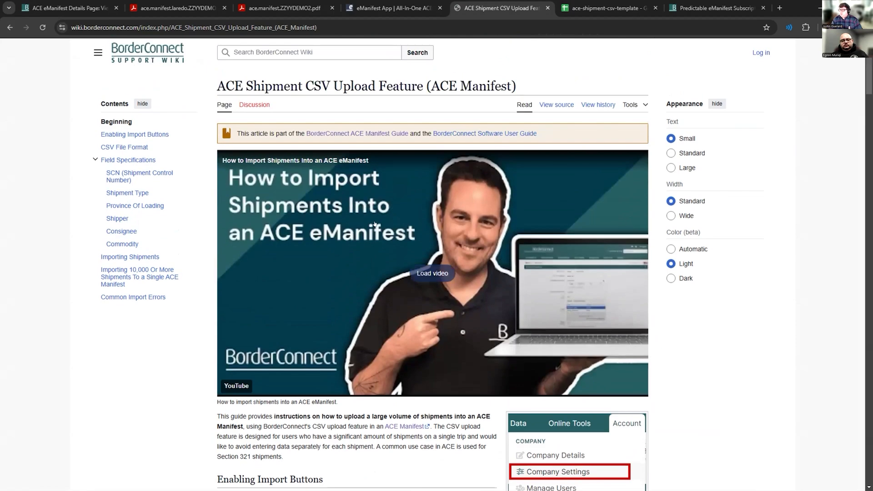
scroll(375, 224, down, 2)
scroll(374, 223, down, 4)
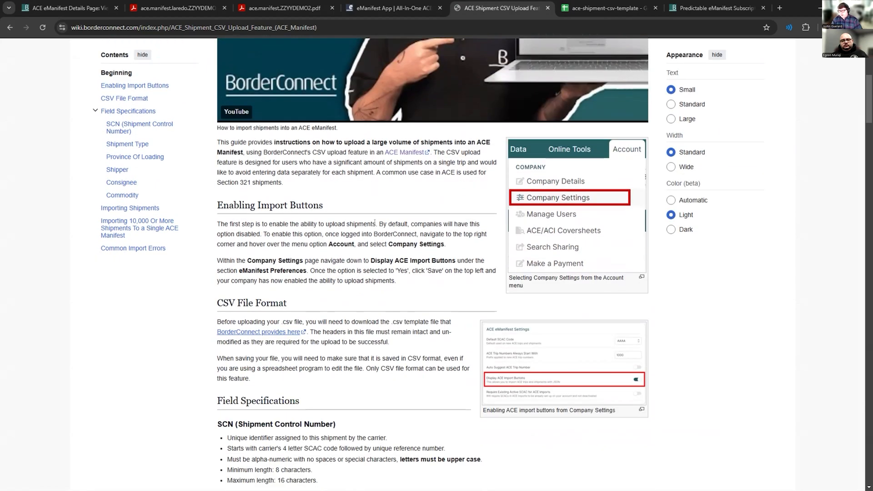
scroll(375, 221, down, 8)
scroll(375, 220, down, 5)
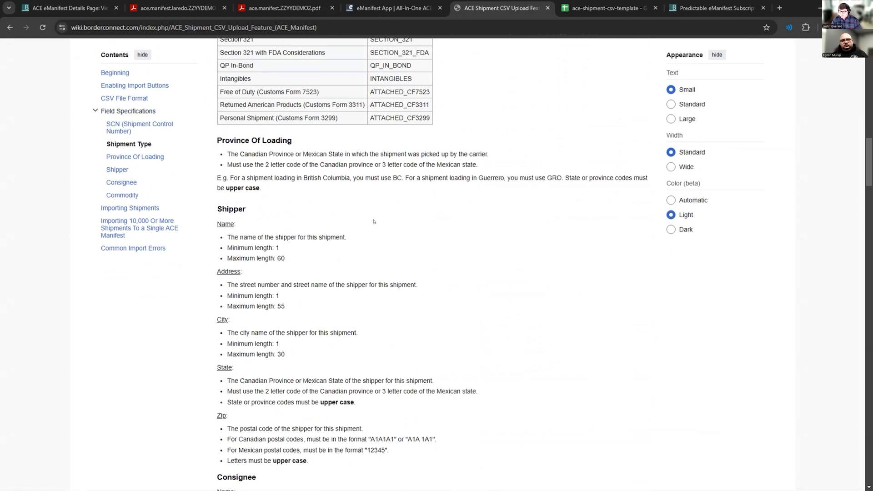
- Switch to the ace-shipment-csv-template spreadsheet in Google Sheets and download it as Comma Separated Values (.csv)
click(563, 9)
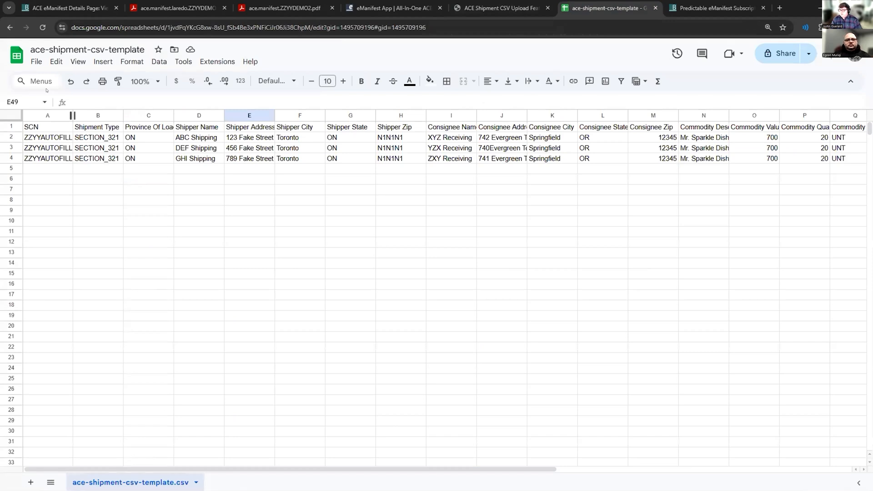
click(34, 62)
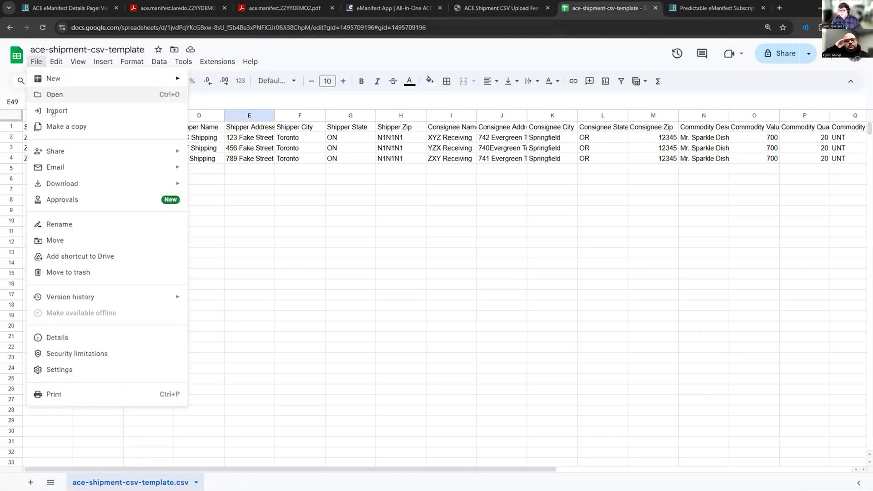
mouse_move(69, 181)
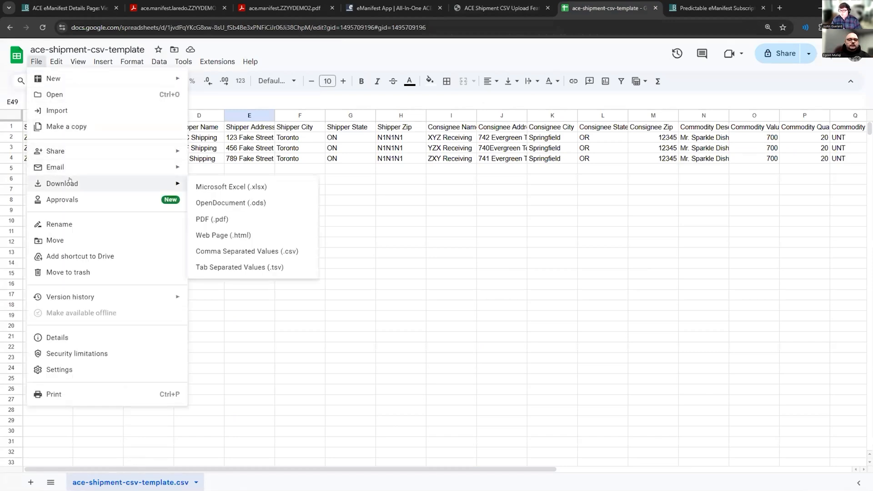
click(249, 255)
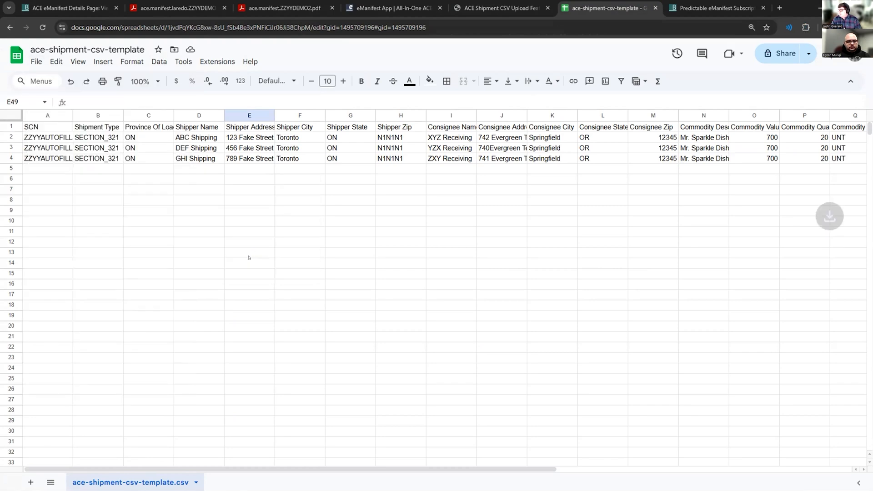
- Edit ACE eManifest ZZYYDEMO2 in BorderConnect, upload "ace-shipment-csv-template - ace-shipment-csv-template.csv (5).csv" as its shipments file and save
click(68, 7)
scroll(105, 230, up, 11)
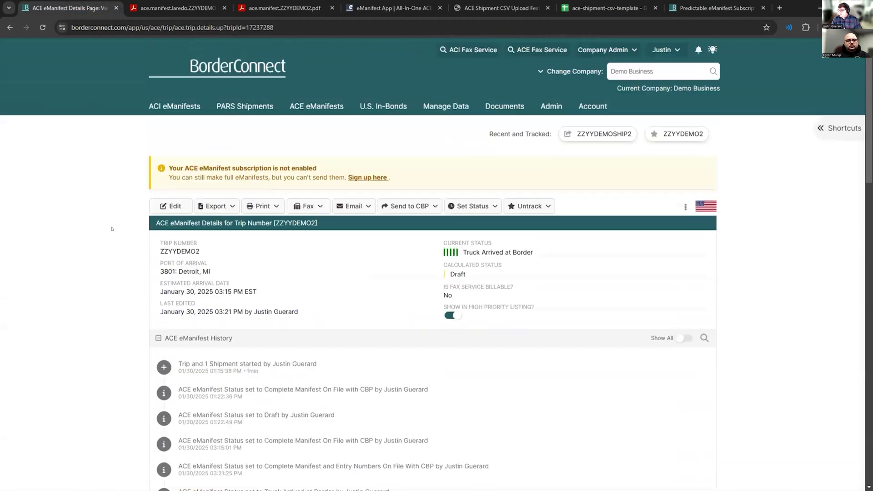
click(165, 207)
scroll(394, 293, down, 2)
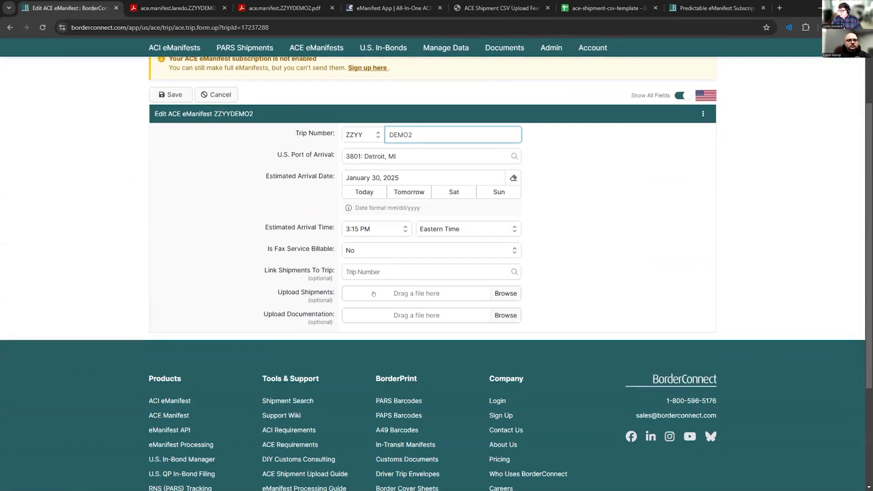
click(393, 293)
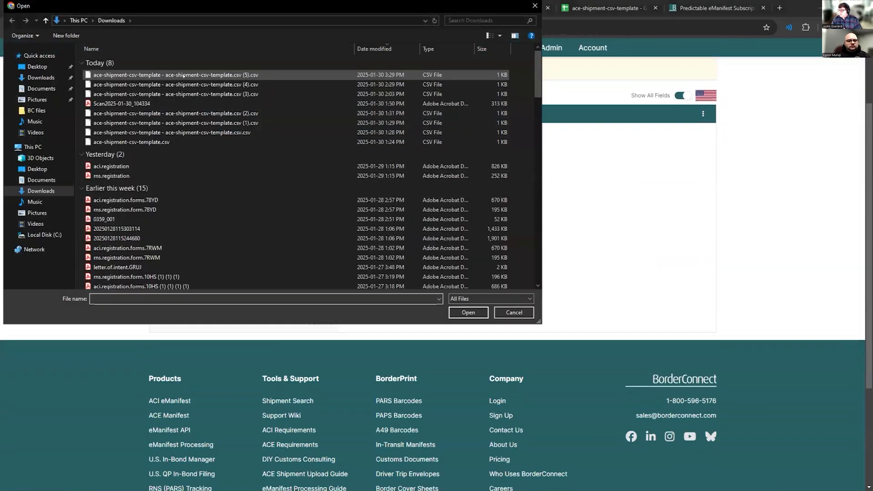
click(175, 74)
click(468, 312)
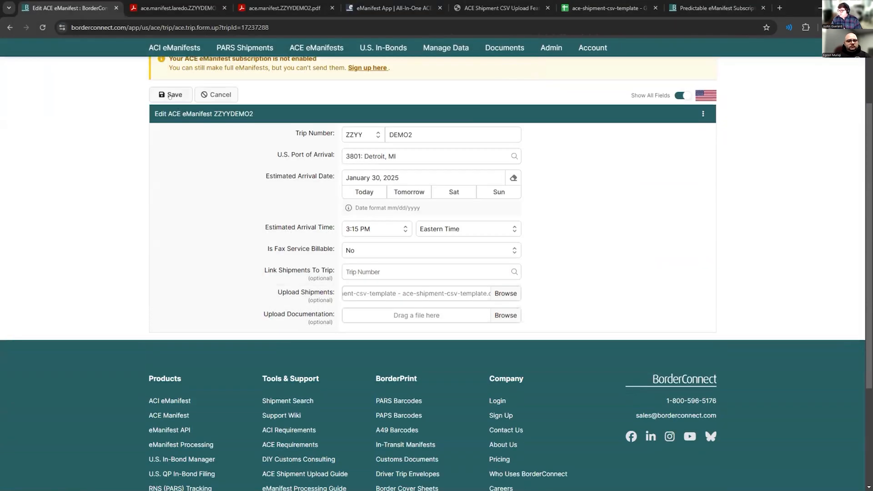
click(171, 94)
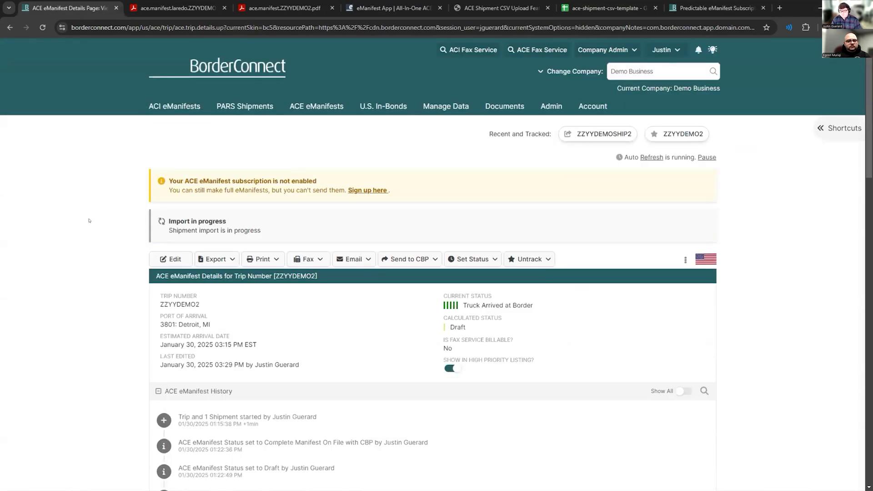
- Reload the manifest details page and check the shipment import result and the ACE eManifest history
right_click(89, 221)
click(120, 252)
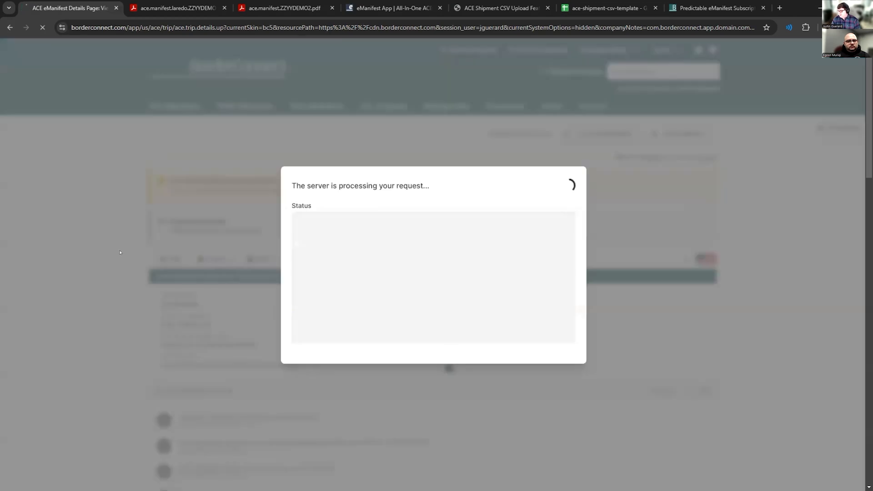
drag(167, 208, 291, 200)
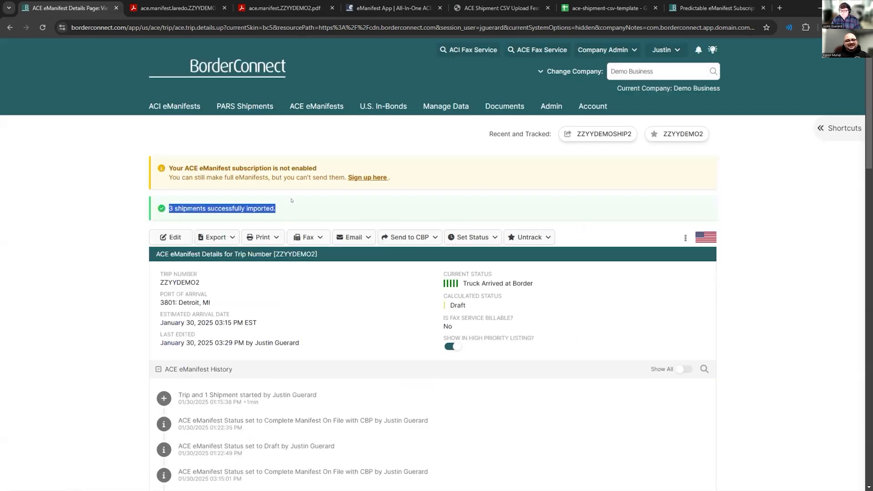
scroll(177, 223, down, 15)
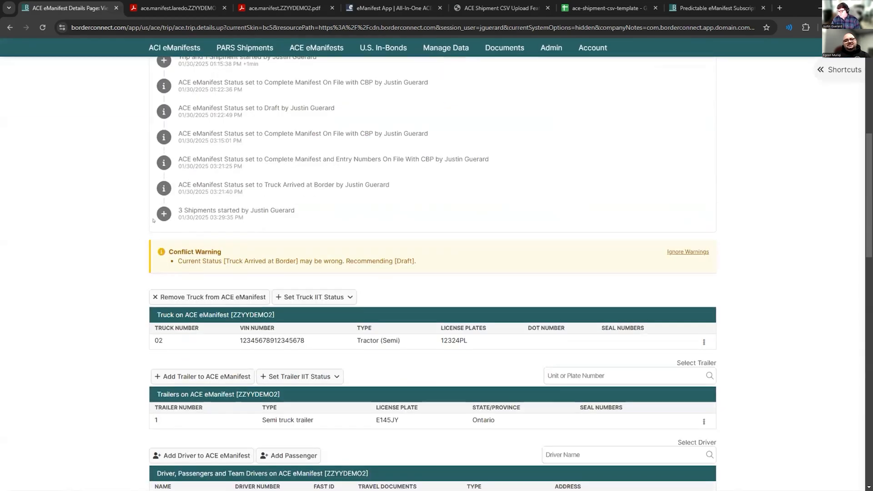
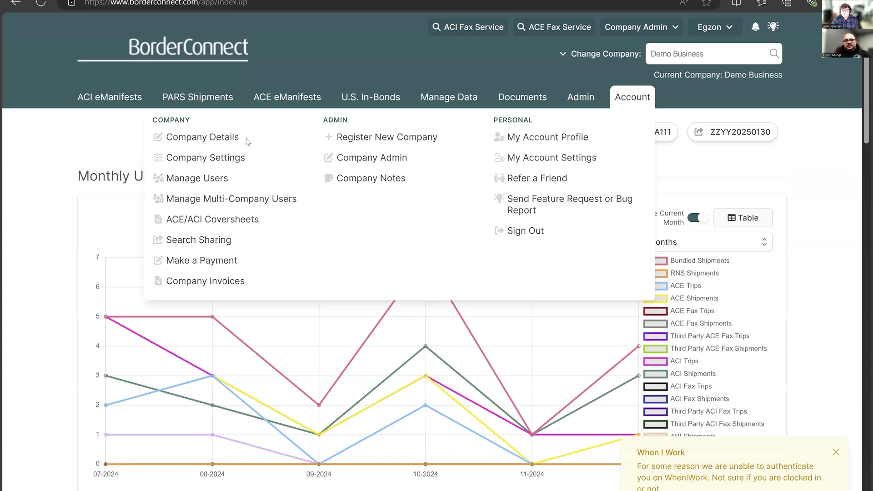
- Open the company details of Demo Business, change the street number in its billing address and save the profile
click(241, 137)
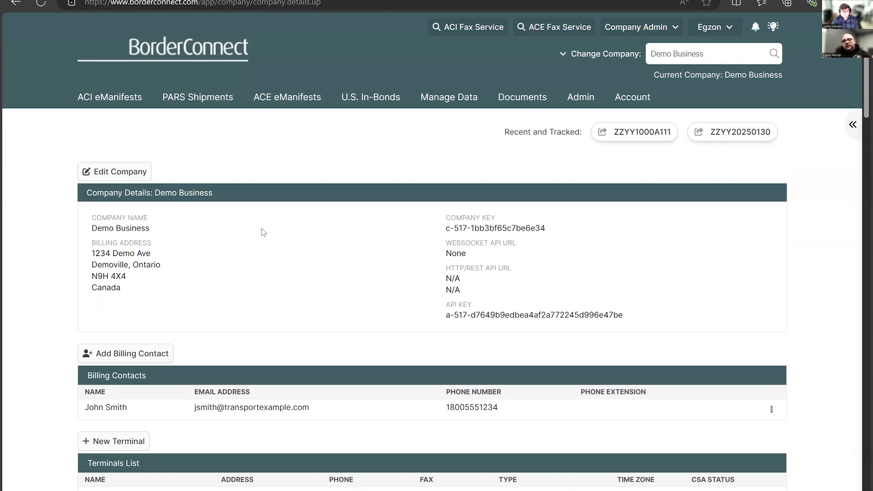
scroll(266, 235, down, 3)
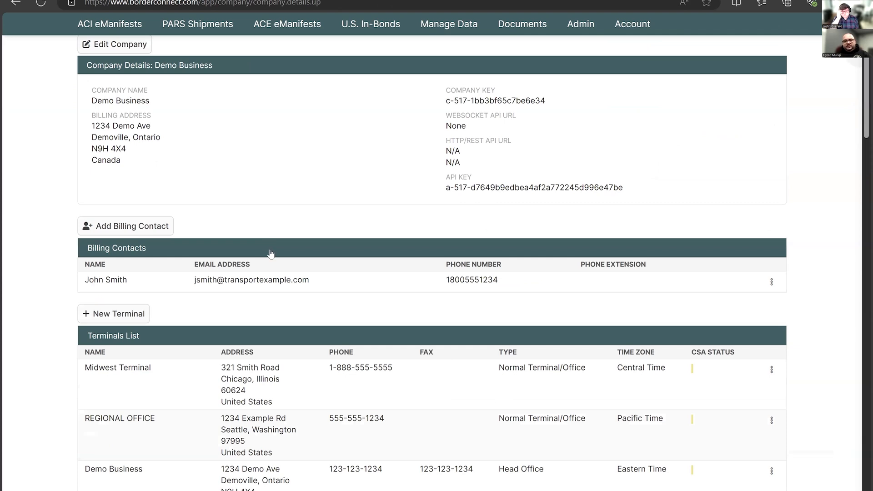
scroll(271, 253, down, 1)
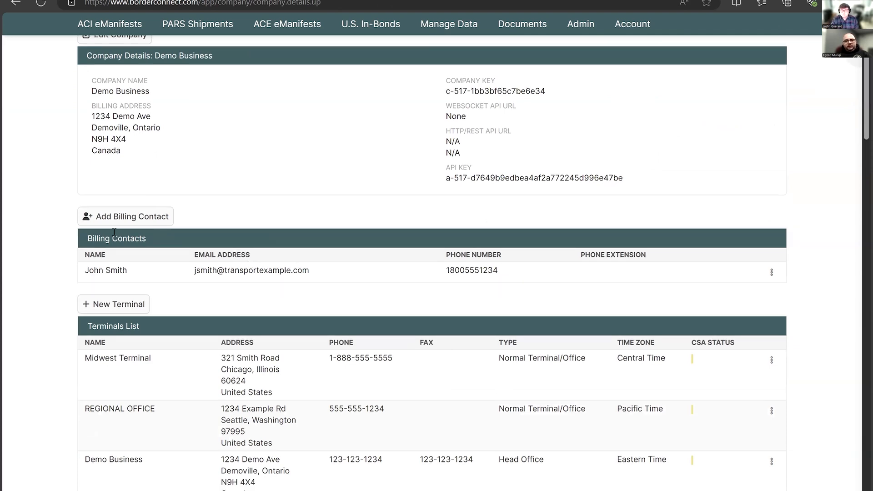
scroll(114, 232, up, 3)
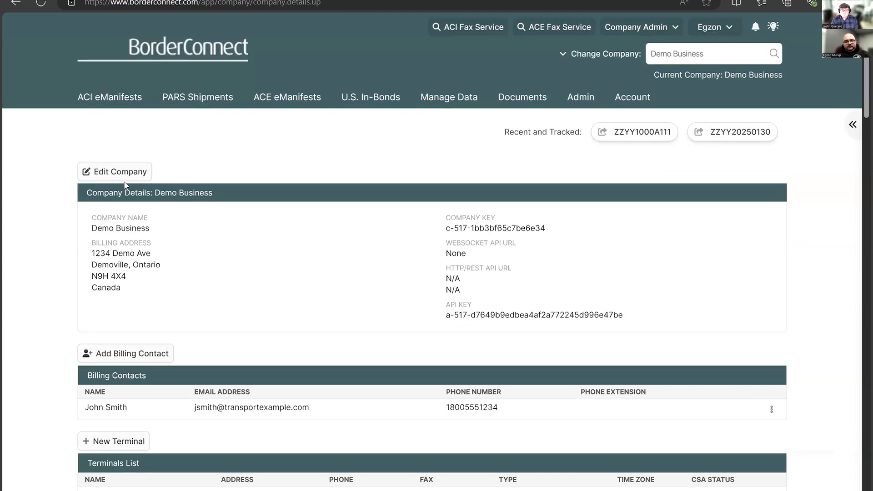
click(125, 180)
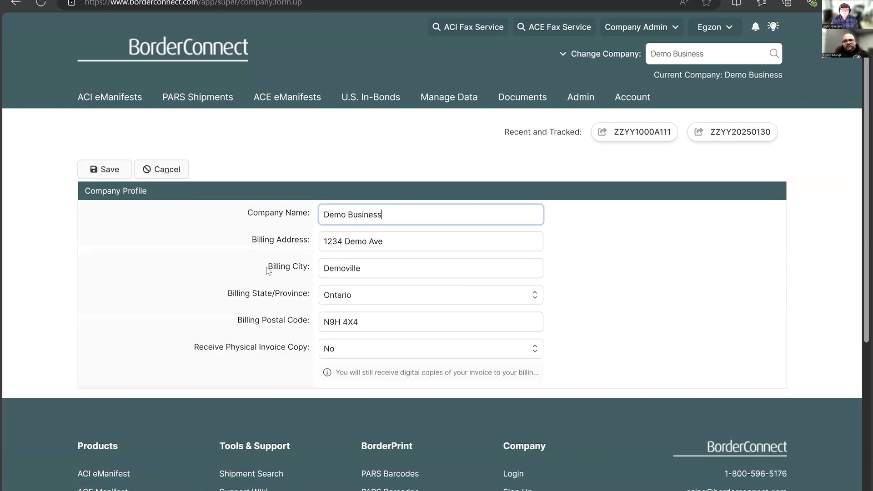
click(403, 241)
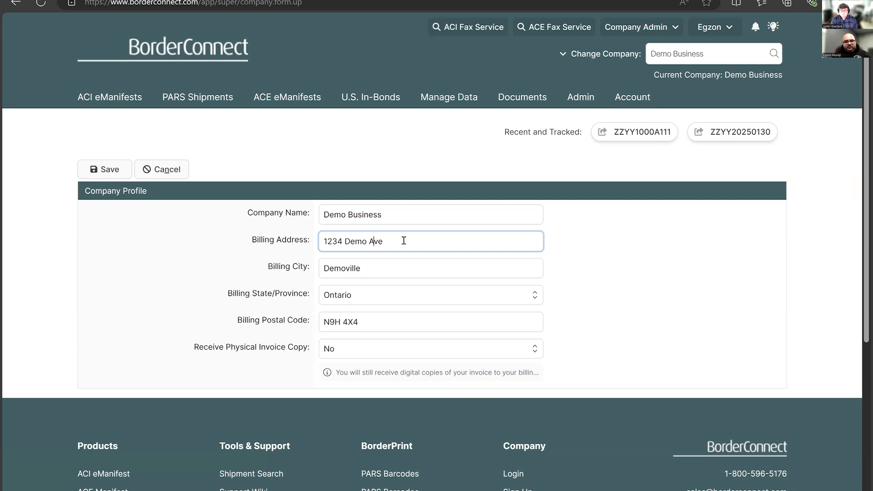
key(Left)
key(Left)
key(Left)
key(Left)
key(Left)
key(Left)
key(Left)
key(BackSpace)
text(6)
click(116, 175)
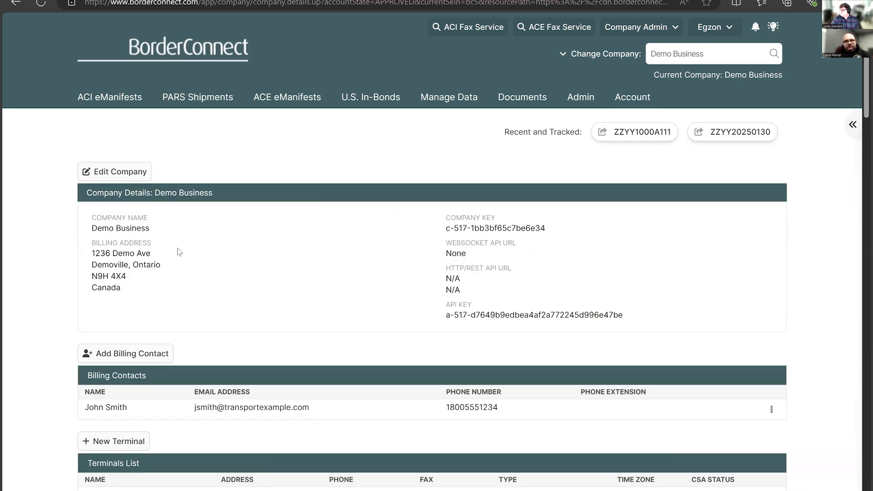
- Edit the existing billing contact, update the contact's email address and save
scroll(182, 214, down, 1)
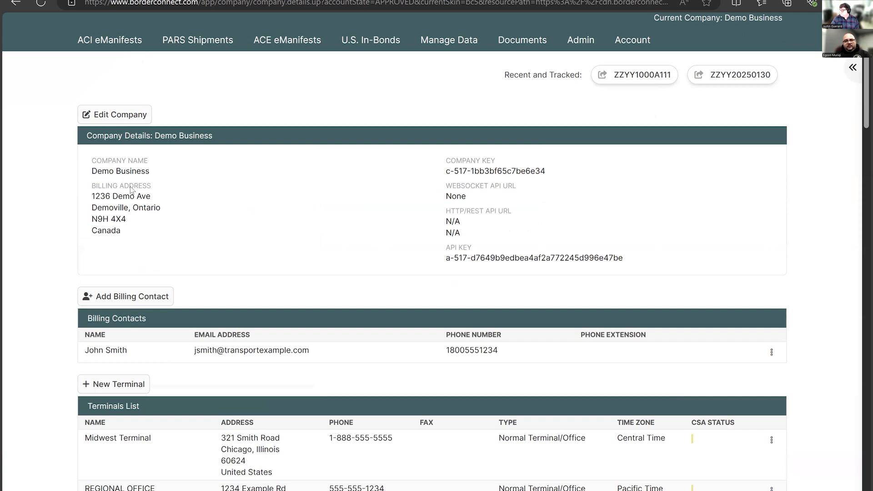
scroll(137, 204, down, 3)
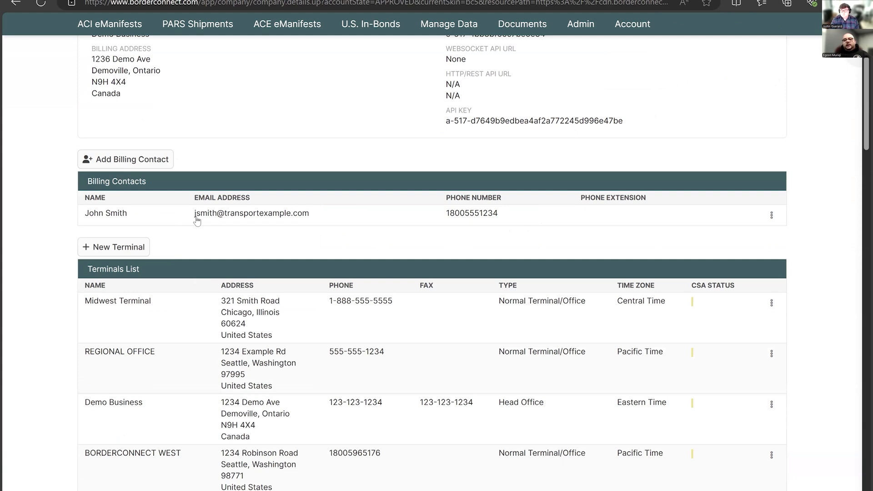
click(363, 215)
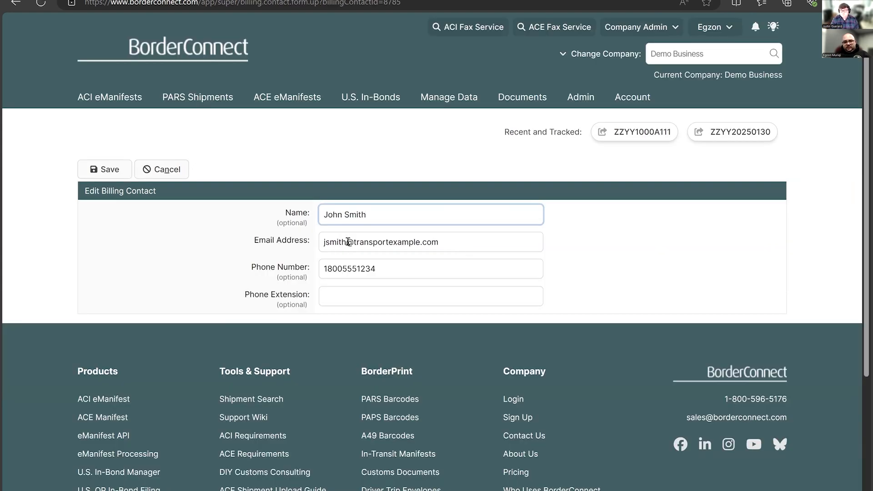
key(Tab)
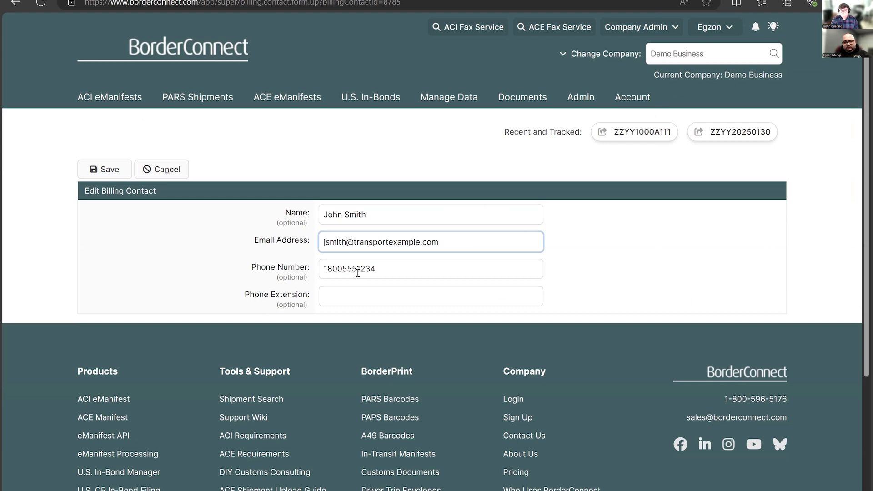
text(1)
click(98, 174)
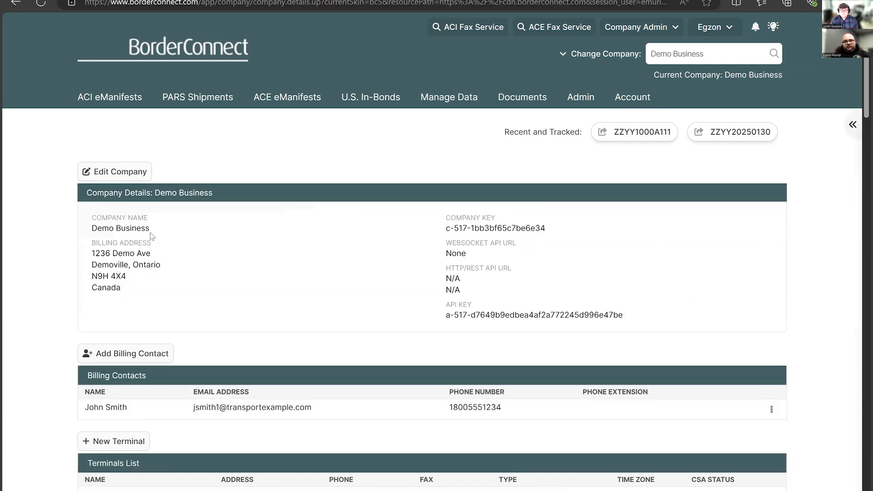
- Check which fields a new billing contact requires, leave the form without saving and return to the billing contacts
scroll(356, 224, down, 3)
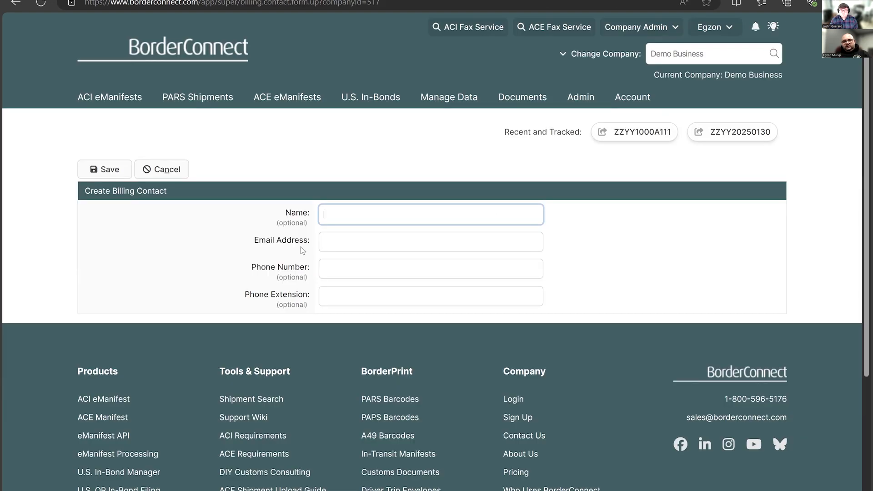
click(169, 171)
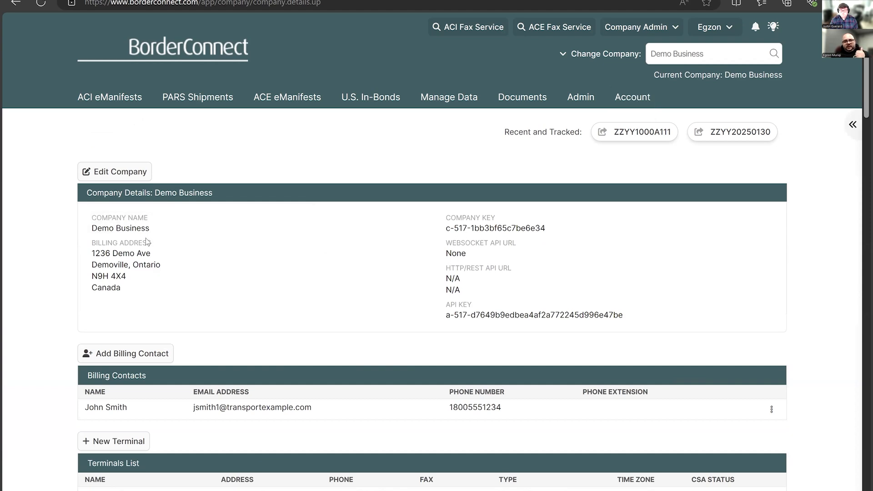
scroll(145, 238, down, 1)
scroll(150, 218, down, 3)
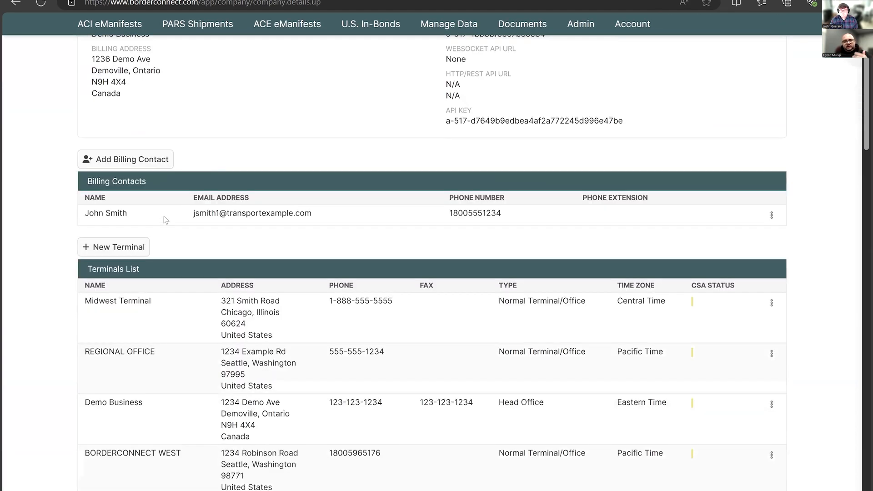
- Review the company's Terminals List and the actions available for Midwest Terminal
scroll(164, 223, down, 1)
scroll(166, 228, down, 1)
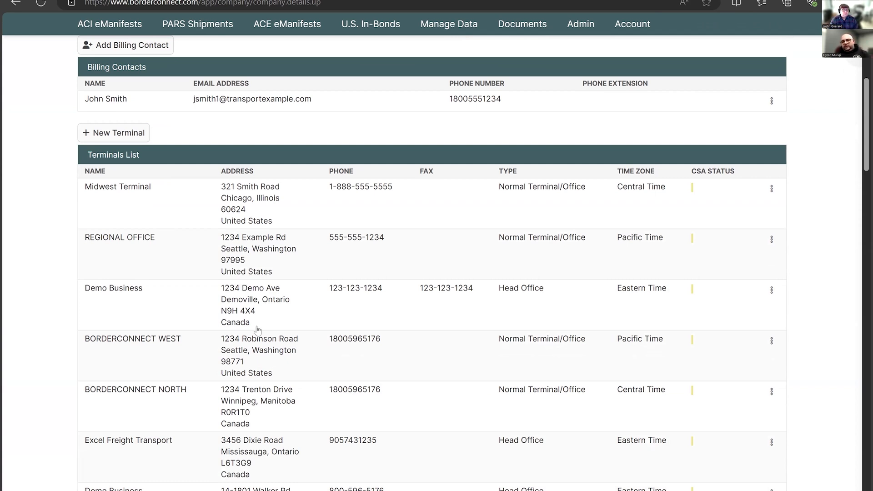
scroll(255, 329, down, 1)
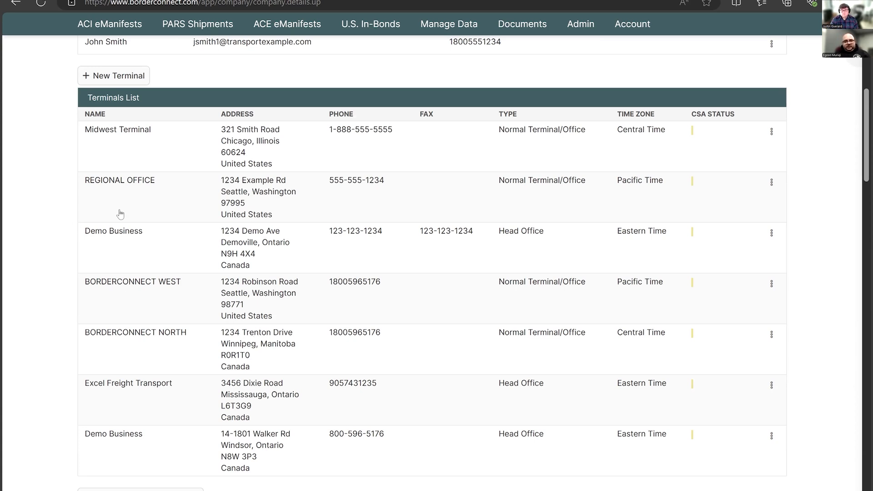
scroll(160, 253, down, 1)
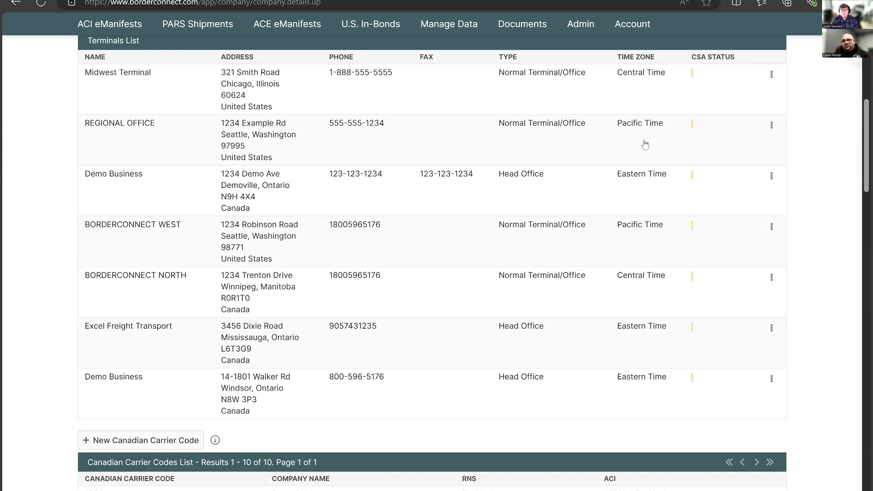
click(770, 74)
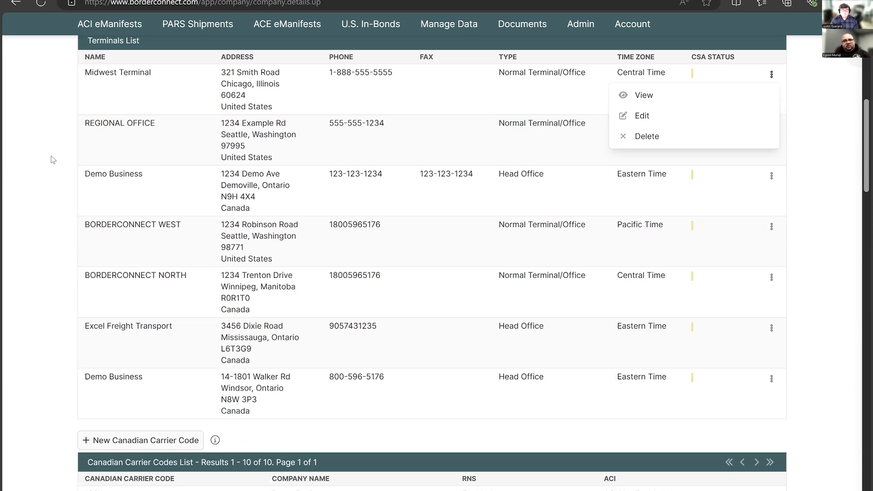
- Examine the fields for adding a new terminal or warehouse and return to the company details without creating one
scroll(141, 137, up, 3)
click(141, 137)
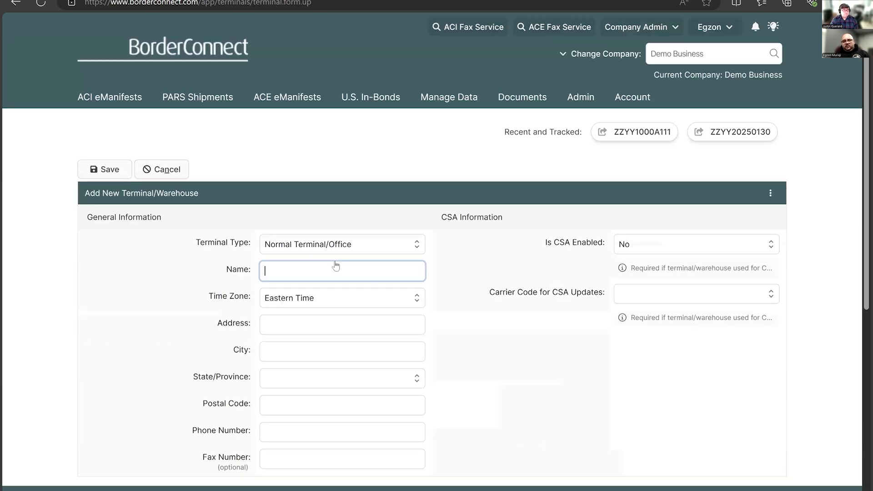
scroll(336, 270, down, 2)
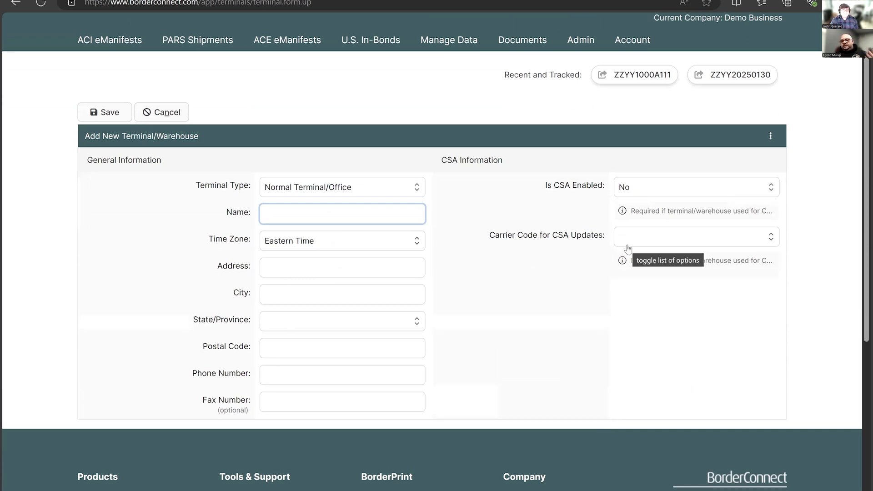
click(109, 113)
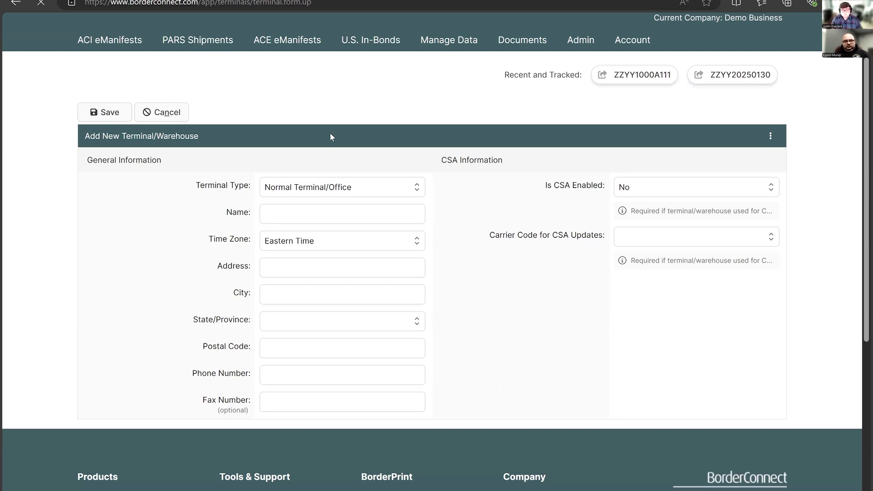
- Examine the form for a new Canadian carrier code without saving, and check the actions available for carrier code 1234
scroll(361, 236, down, 7)
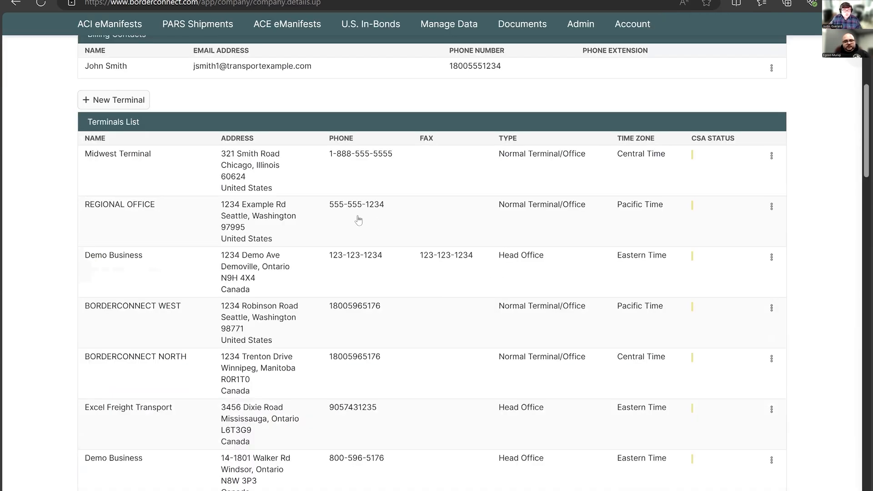
scroll(358, 220, down, 8)
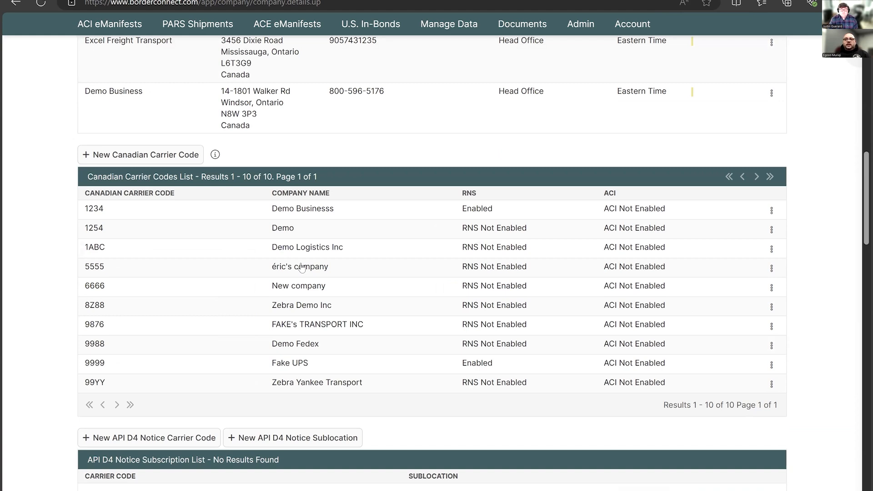
scroll(301, 268, down, 1)
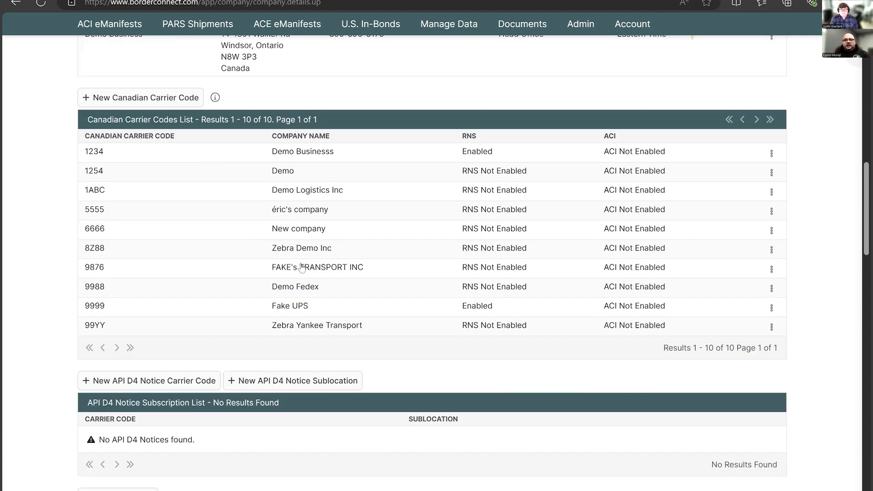
click(153, 101)
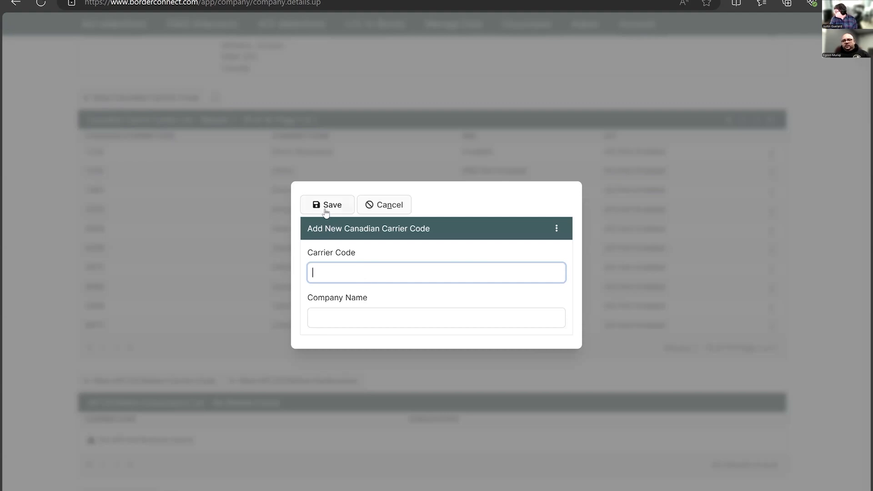
click(390, 207)
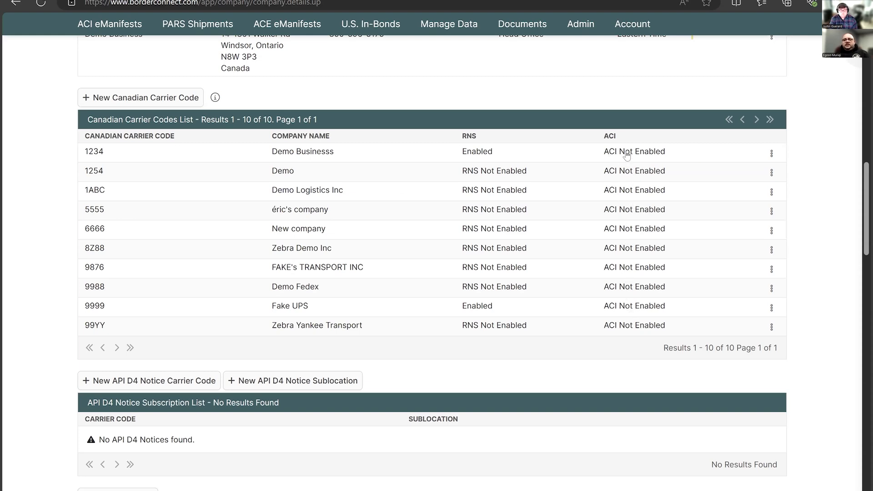
click(771, 154)
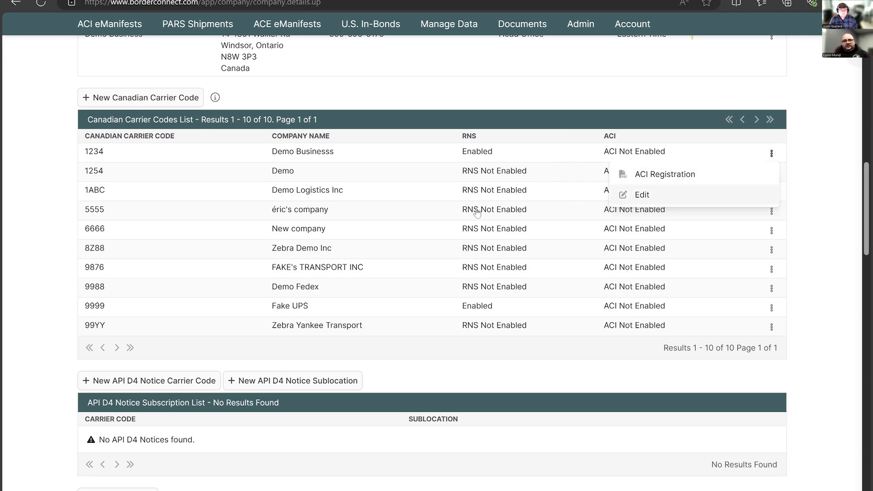
click(46, 200)
- Examine the form for a new SCAC code without saving, and check the actions available for SCAC code AAAA
scroll(50, 200, down, 5)
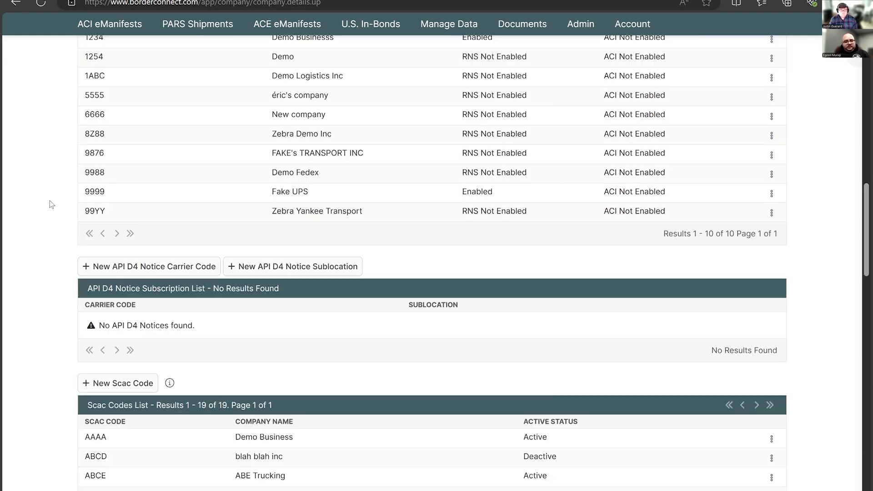
scroll(51, 200, down, 3)
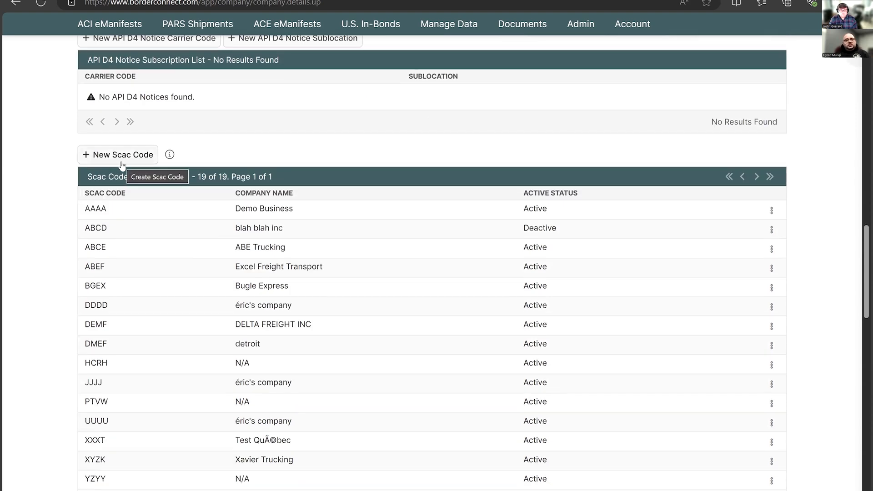
scroll(46, 177, down, 1)
scroll(90, 130, down, 1)
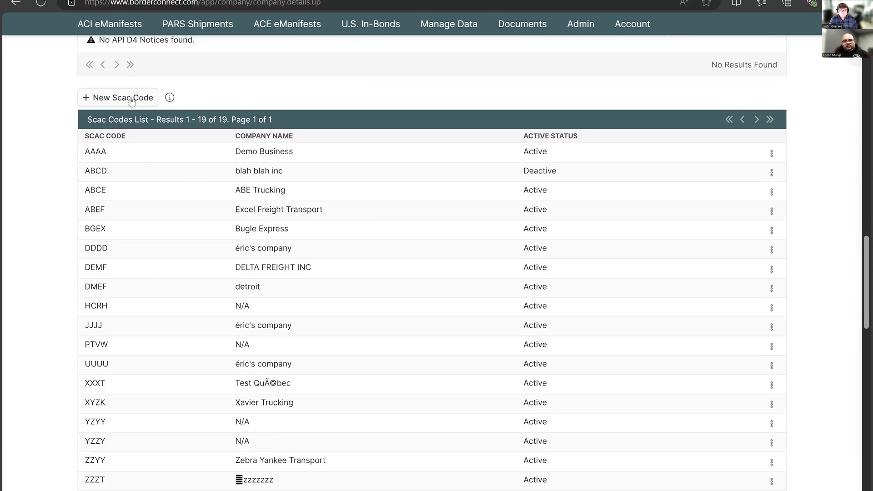
click(132, 99)
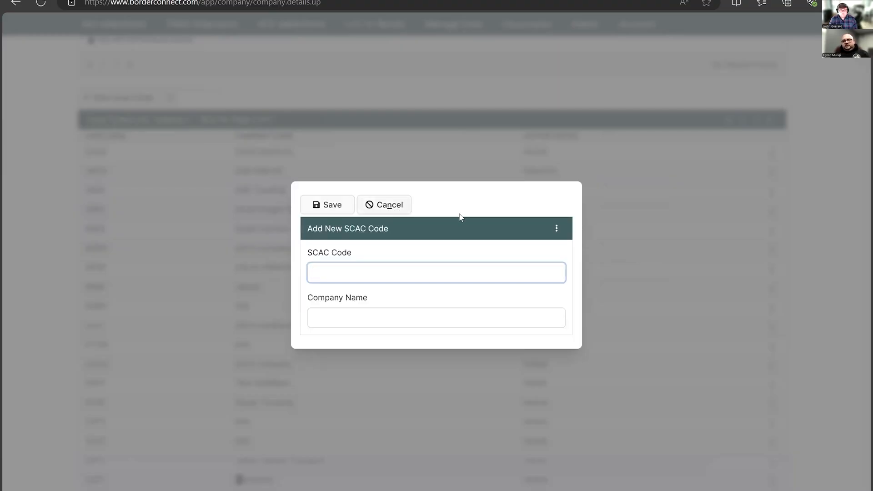
click(391, 205)
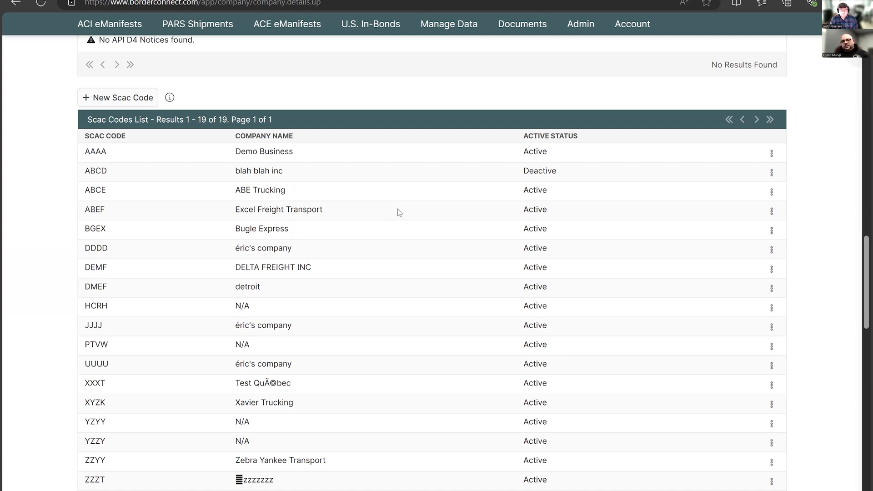
click(772, 155)
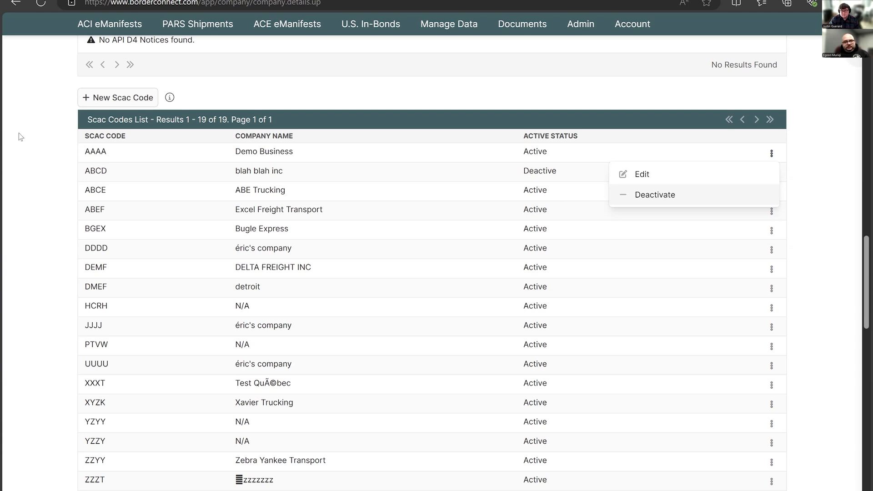
- Look over the company's Filer Codes and Sub Locations
scroll(65, 153, down, 1)
scroll(68, 149, down, 7)
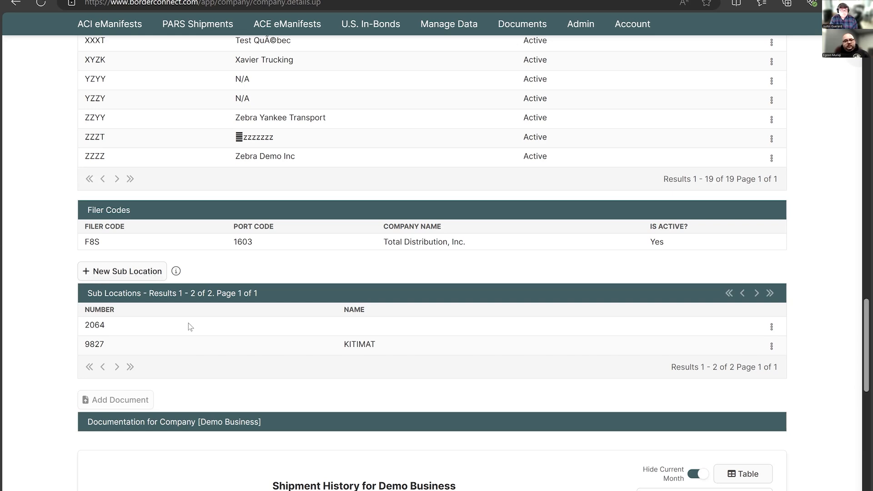
- Look over the company's documentation section and its six-month shipment history chart
scroll(188, 324, down, 3)
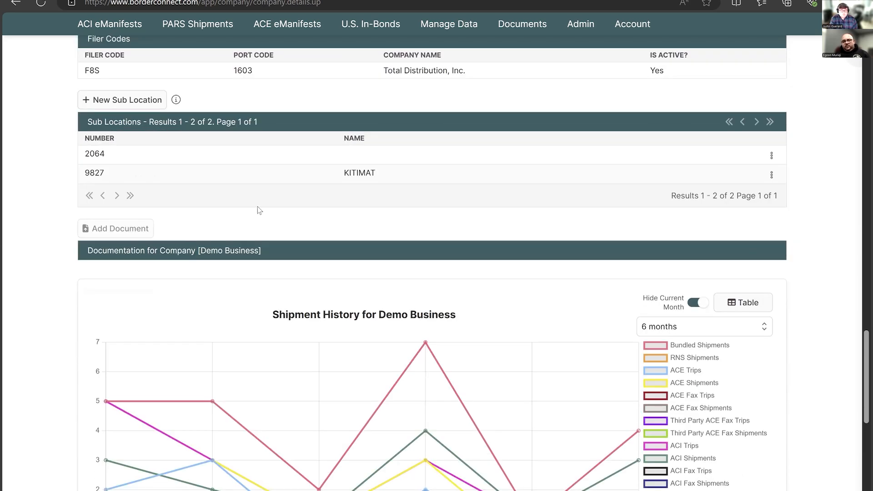
scroll(257, 207, down, 2)
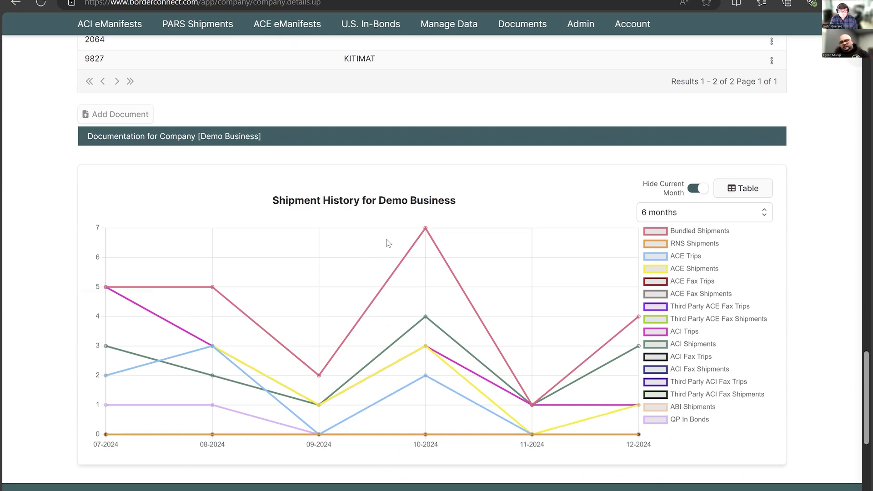
scroll(390, 252, down, 3)
scroll(376, 253, up, 10)
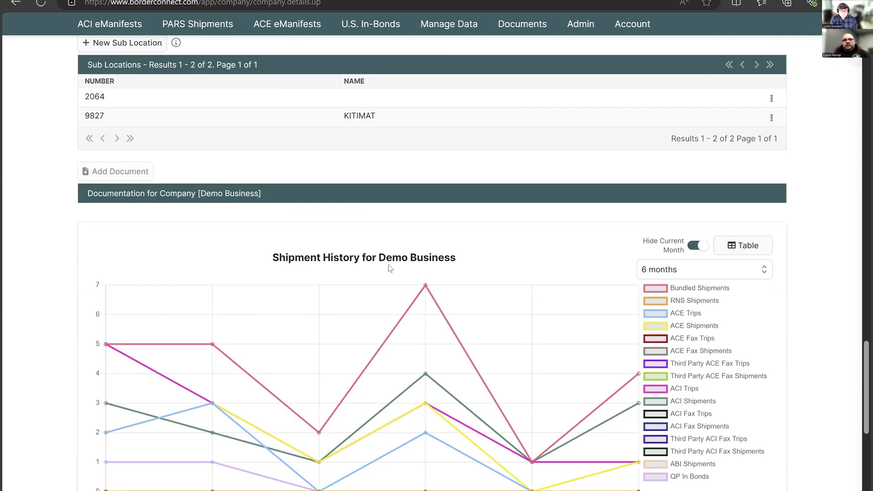
scroll(637, 259, up, 15)
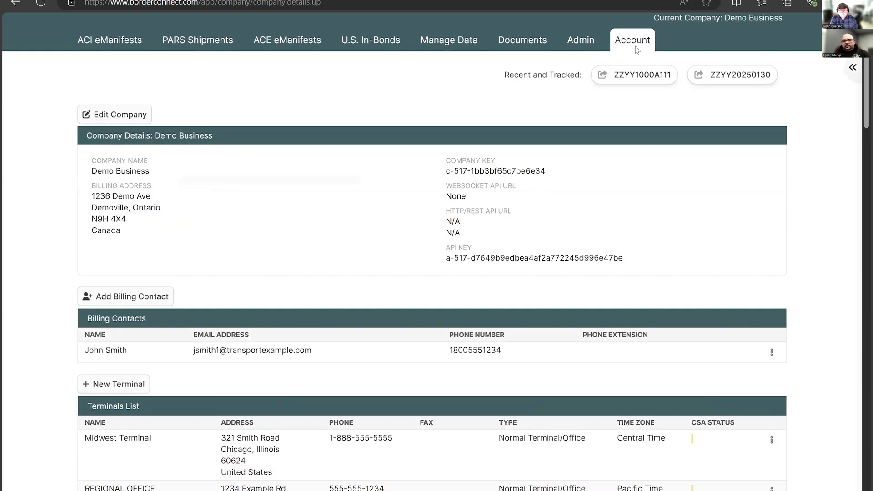
- Open the company settings and set the default SCAC code for new ACE trips and shipments to AAAA
click(635, 45)
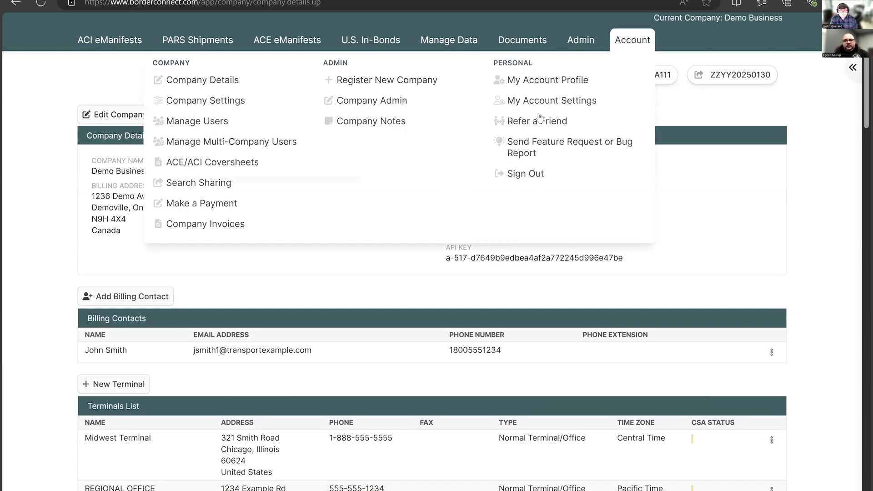
click(264, 104)
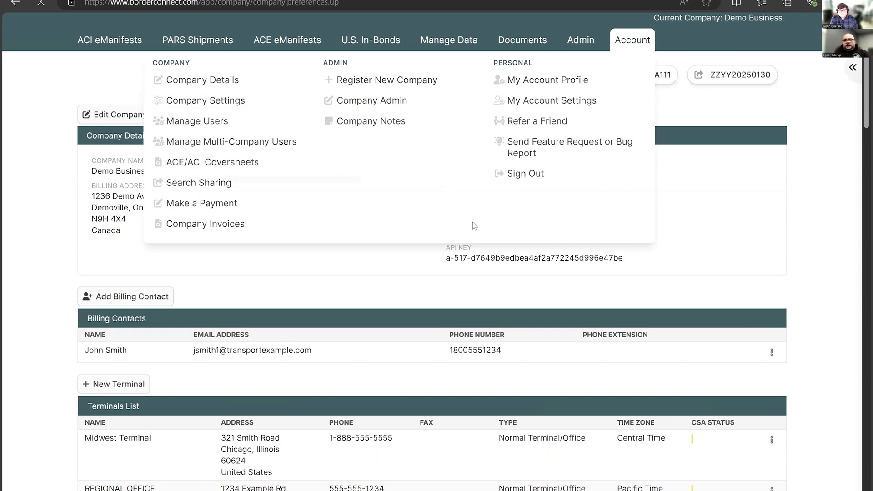
scroll(488, 276, down, 8)
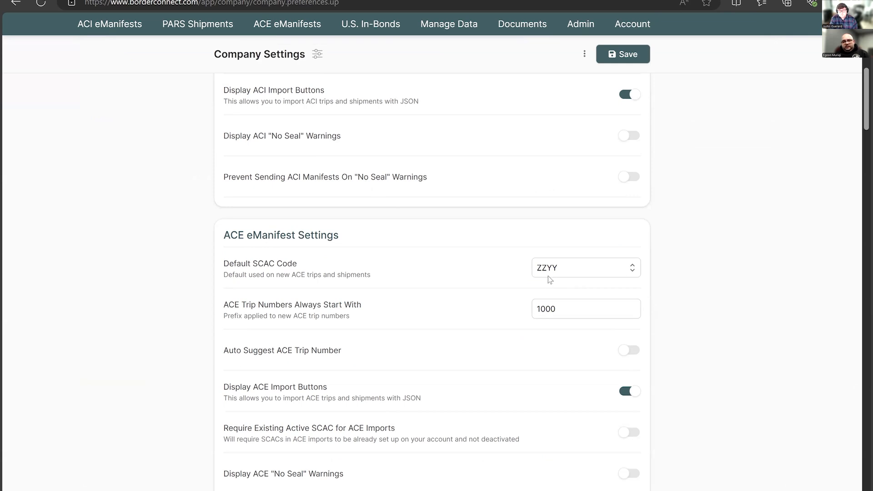
click(599, 272)
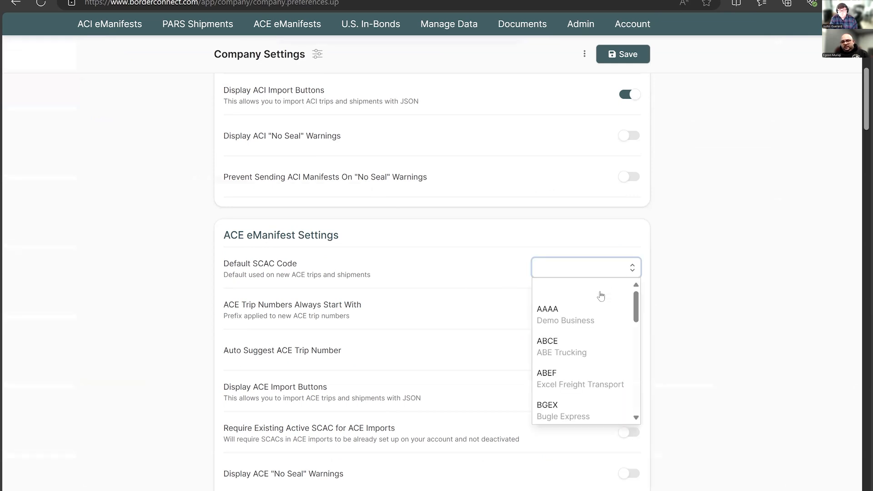
click(592, 319)
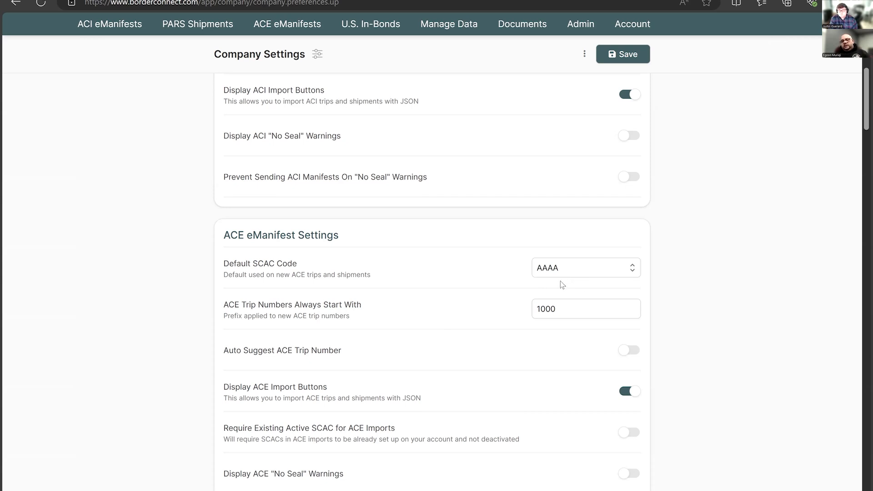
click(605, 273)
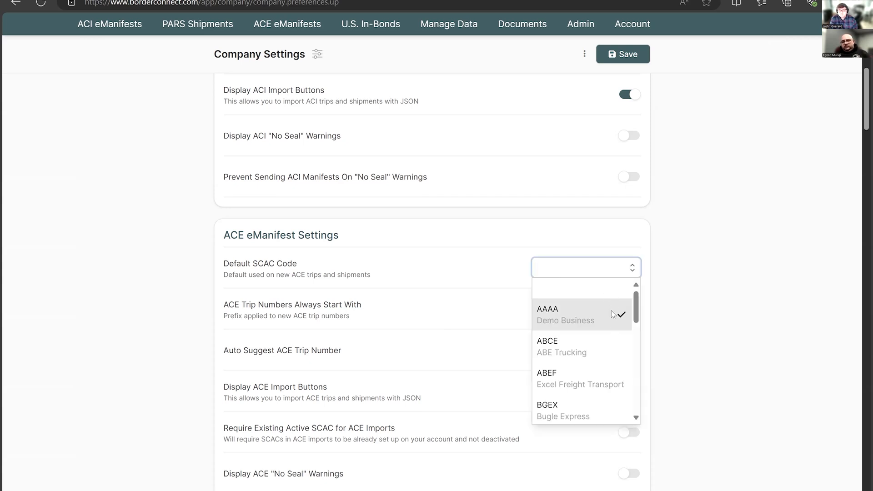
click(612, 314)
- Choose 1ABC as the default carrier code for new ACI trips and shipments
scroll(610, 252, up, 8)
click(605, 249)
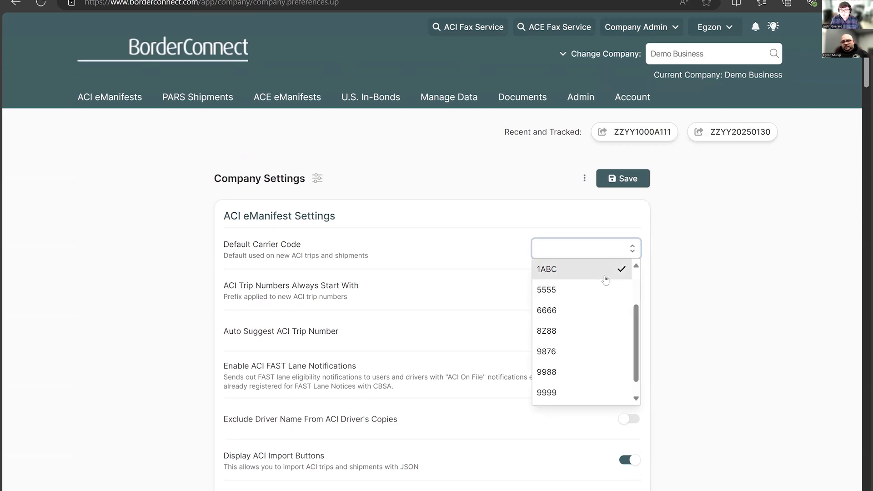
click(605, 279)
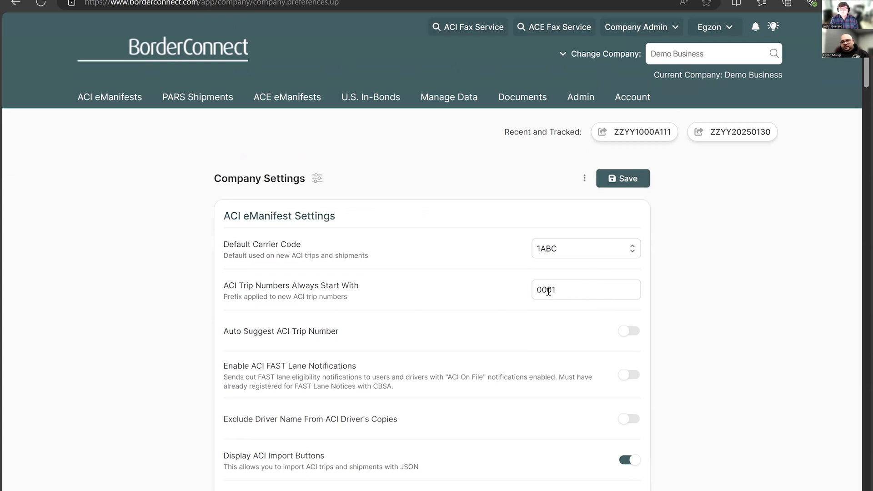
- Set the prefix applied to new ACE trip numbers to 100000
scroll(549, 291, down, 8)
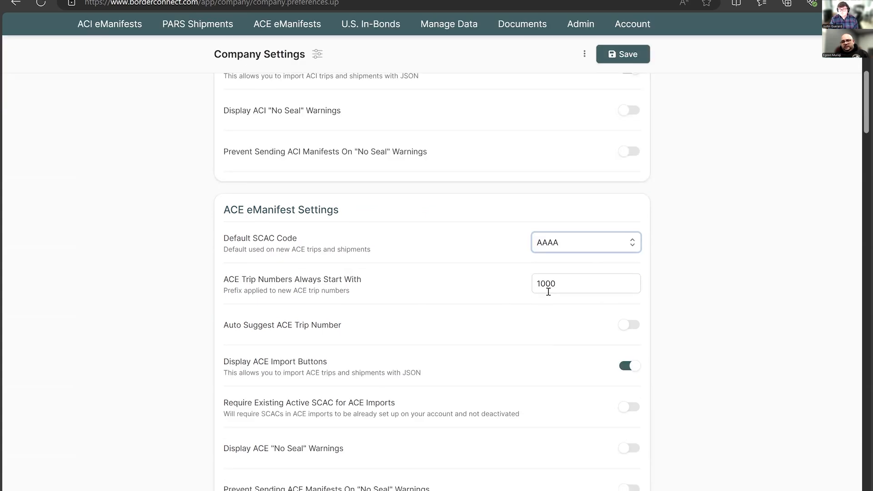
click(600, 279)
key(shift+Left)
text(000)
- Set the prefix applied to new ACI trip numbers to 000001 and save the company settings
scroll(589, 284, up, 8)
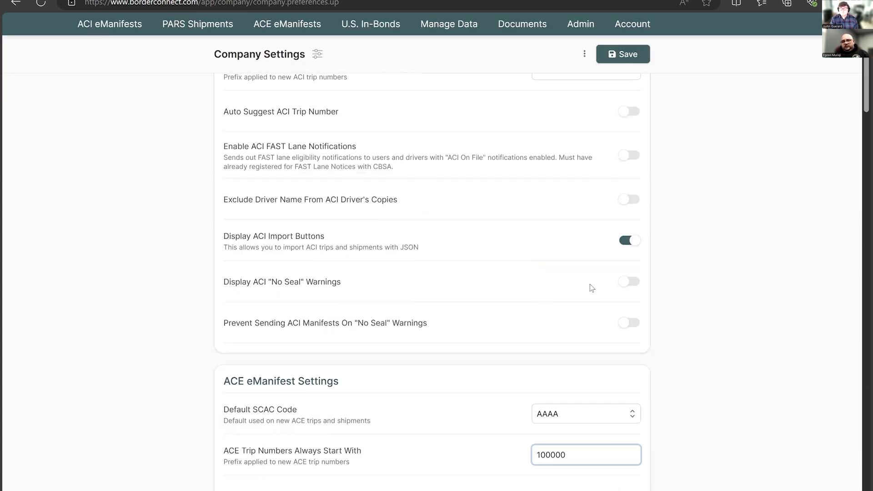
scroll(563, 273, up, 1)
click(538, 266)
text(000001)
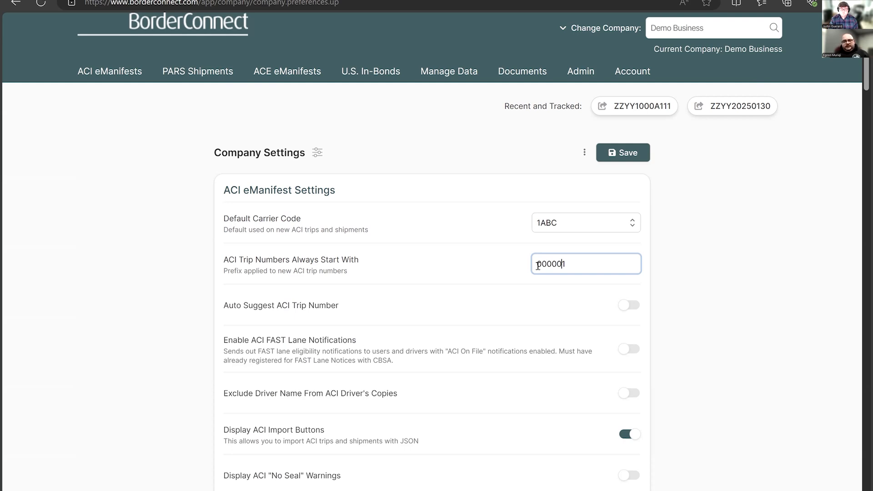
click(636, 153)
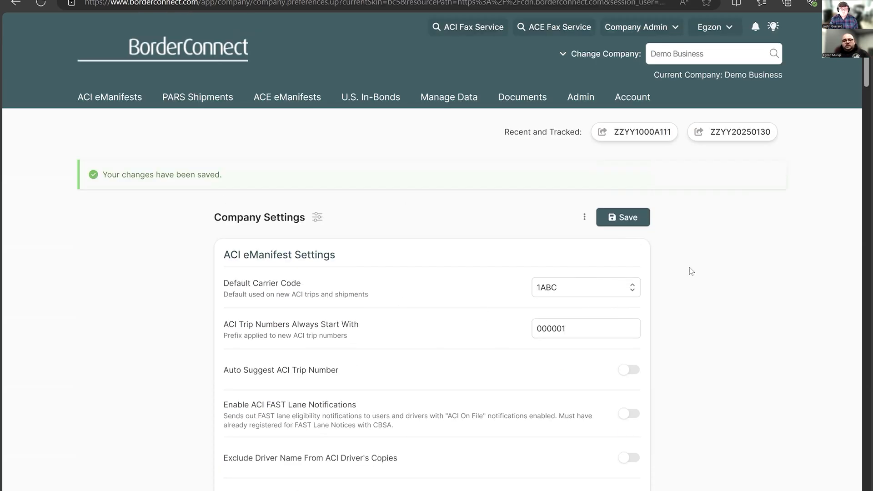
- Open the company's user management and examine the users list, the user types and the options for adding users
click(651, 97)
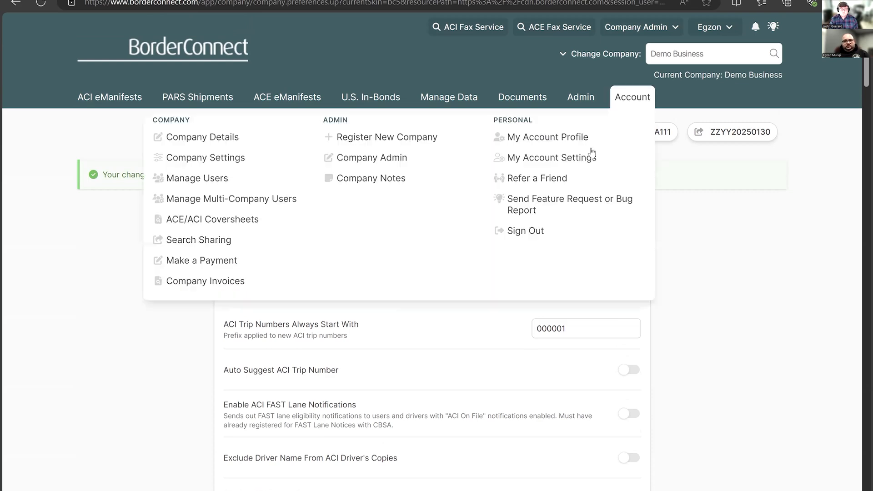
click(257, 187)
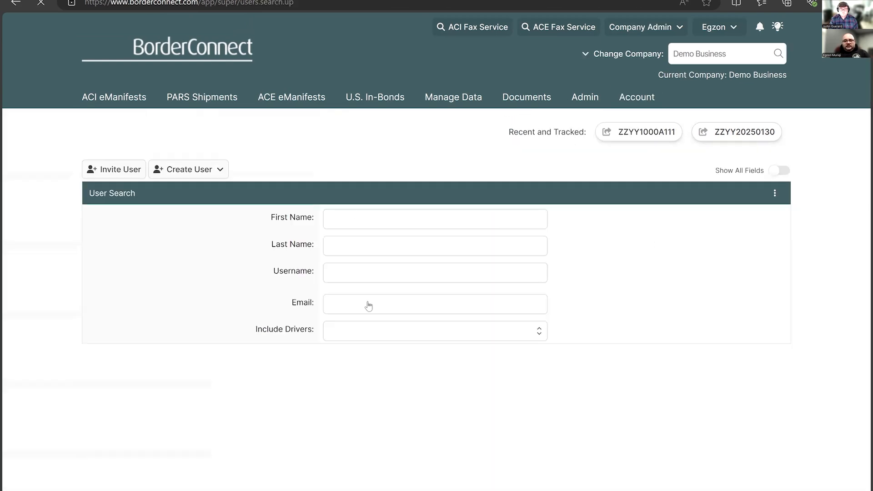
scroll(366, 250, down, 1)
scroll(363, 302, down, 3)
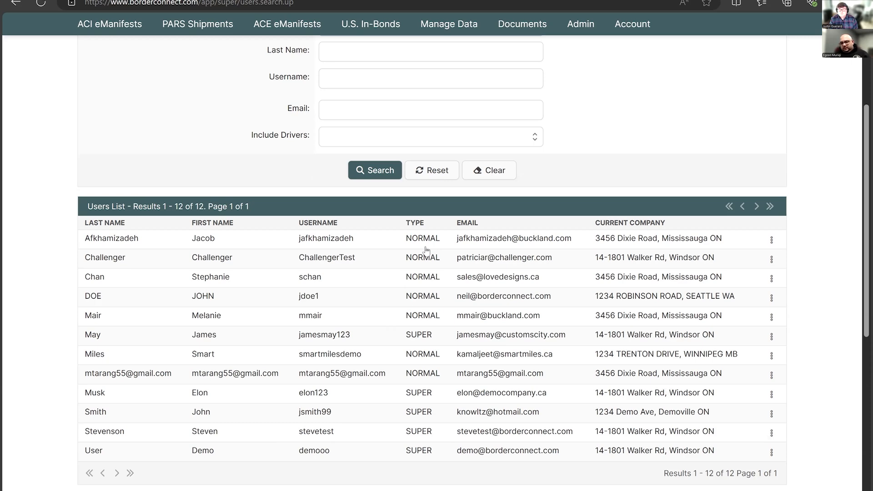
scroll(300, 273, down, 1)
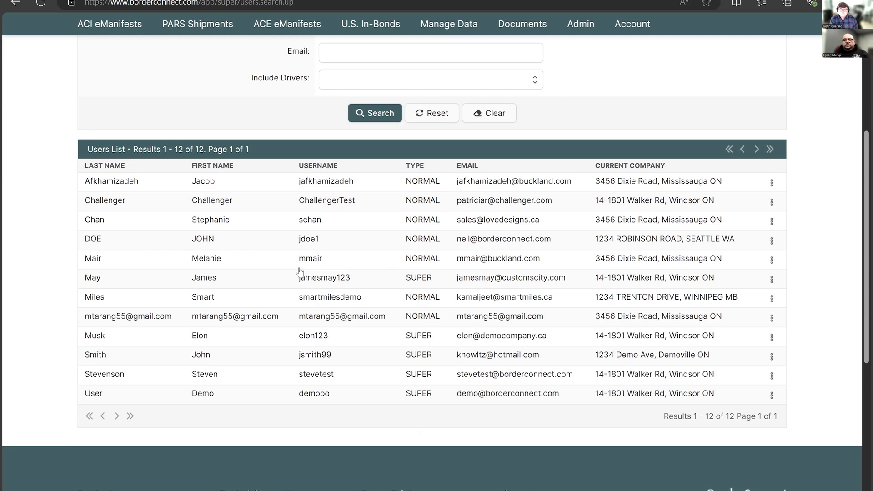
scroll(70, 364, up, 4)
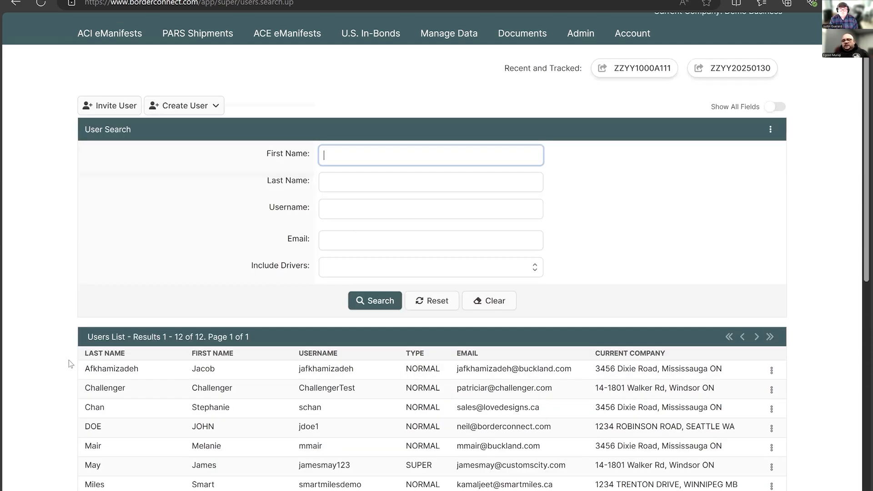
scroll(70, 363, up, 2)
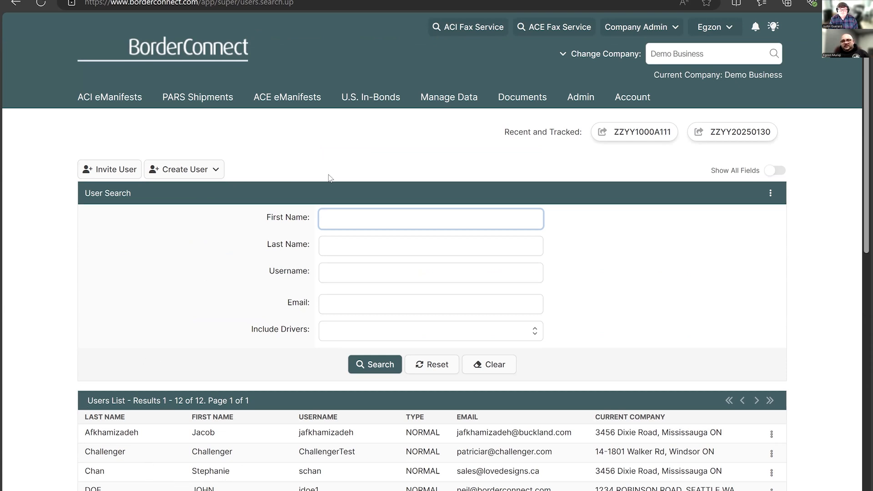
mouse_move(632, 97)
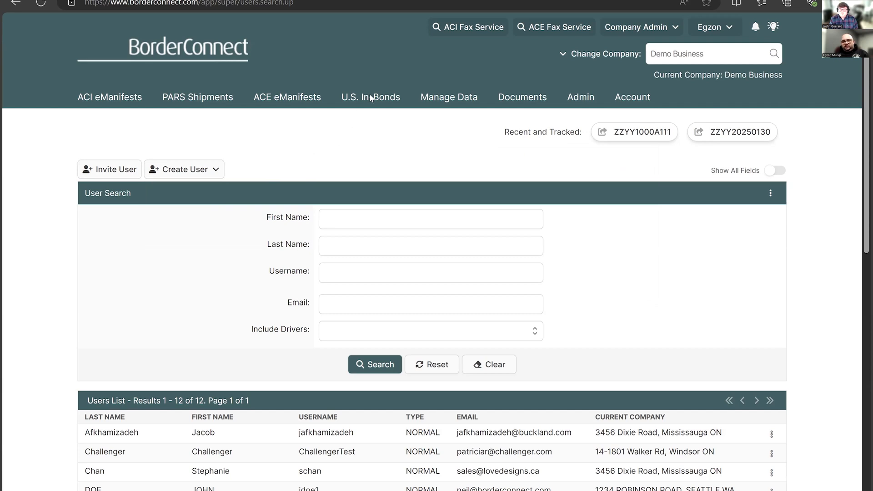
- Start a new QP in-bond and examine its entry form without filling it in
mouse_move(371, 98)
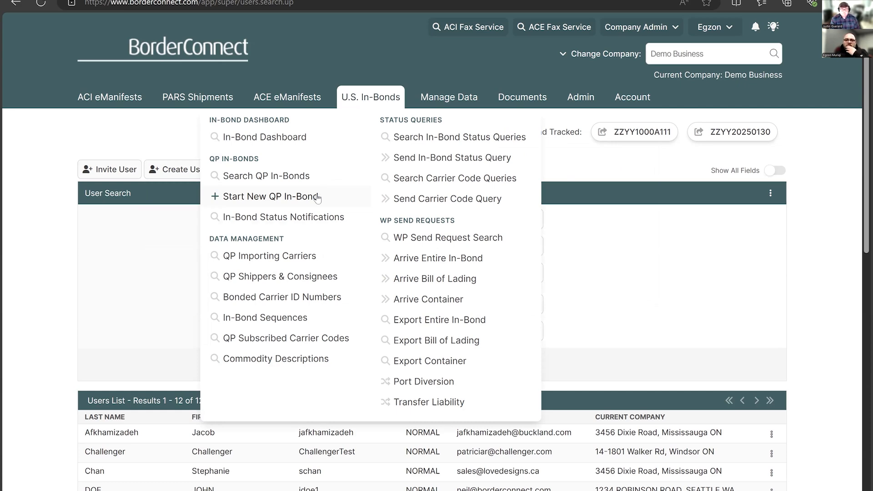
click(278, 200)
scroll(320, 218, down, 3)
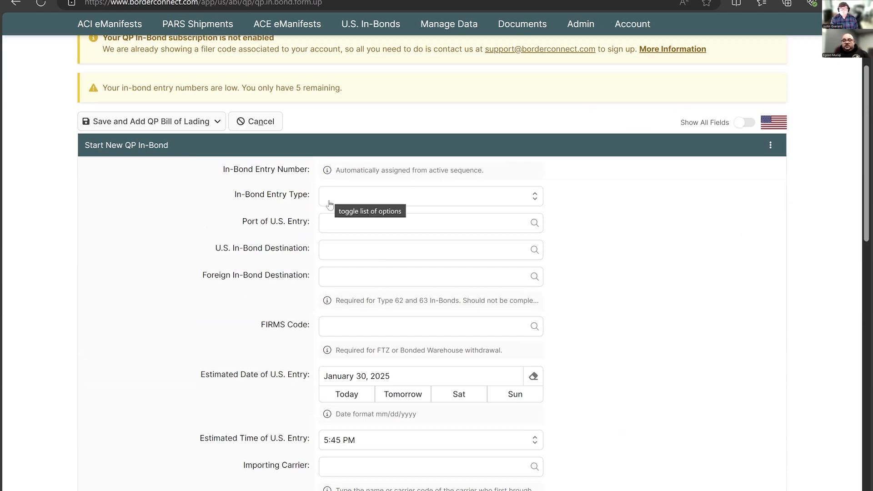
scroll(374, 123, up, 3)
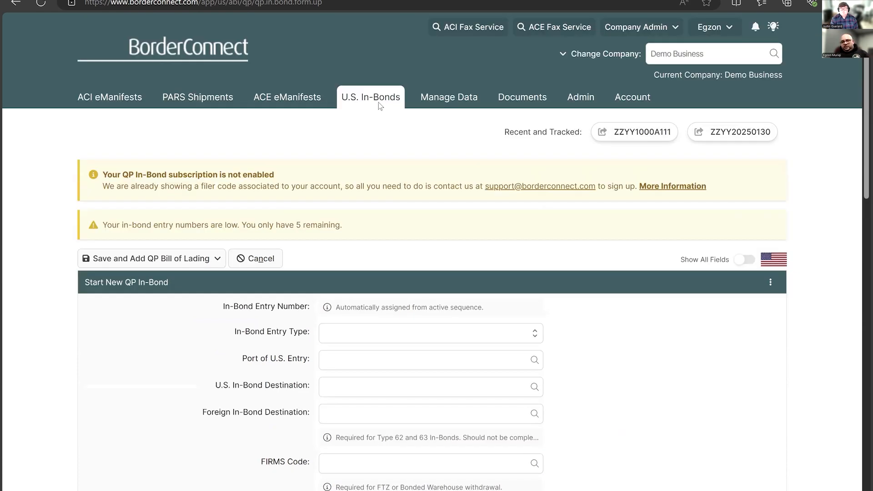
- Start a new ACE shipment and set its shipment type to QP In-Bond
click(294, 97)
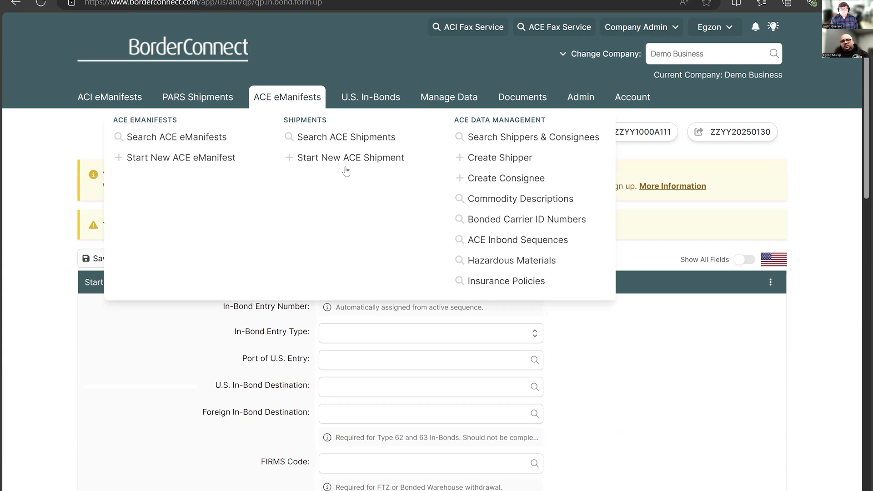
click(346, 171)
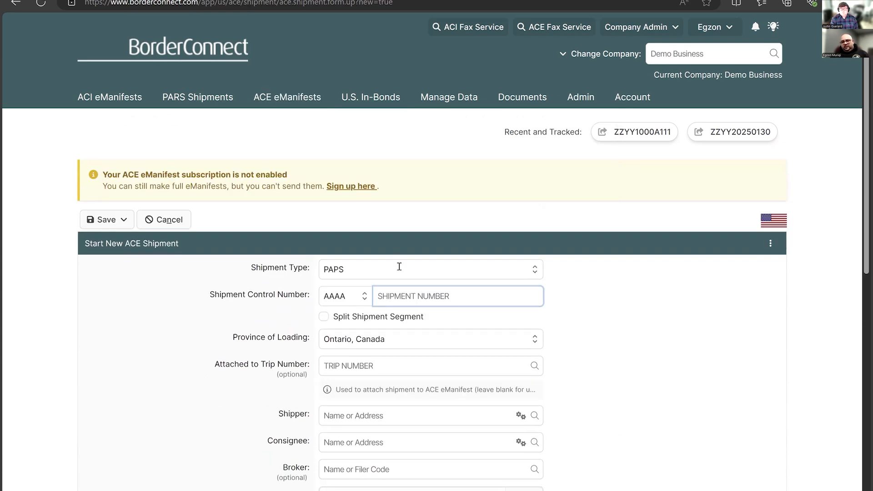
click(399, 269)
text(qp)
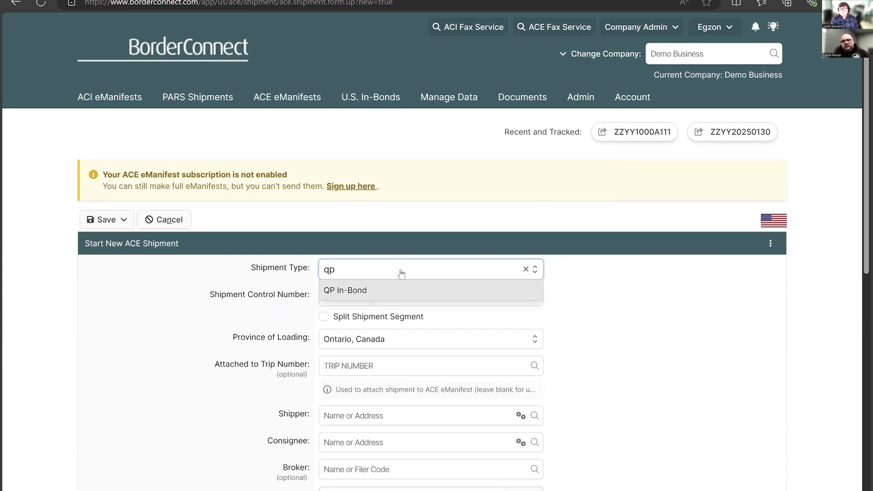
key(Return)
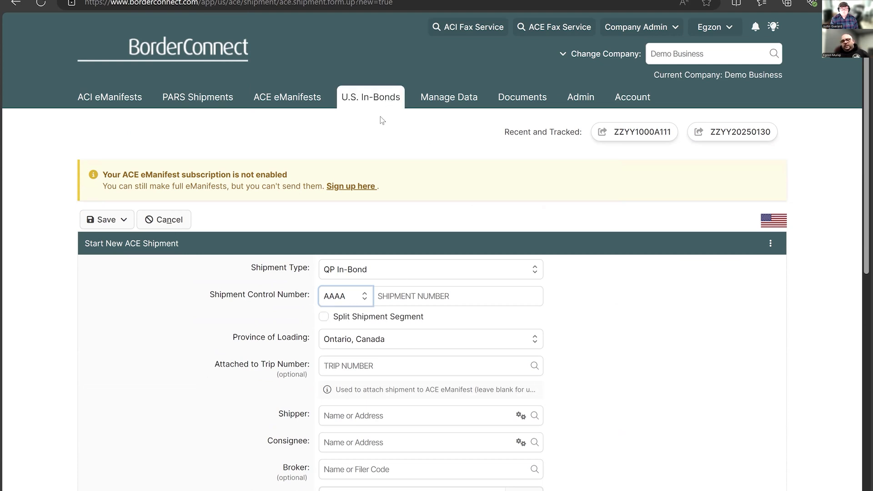
- Open the In-Bond Dashboard and look over the in-bond reports list
click(380, 102)
click(316, 134)
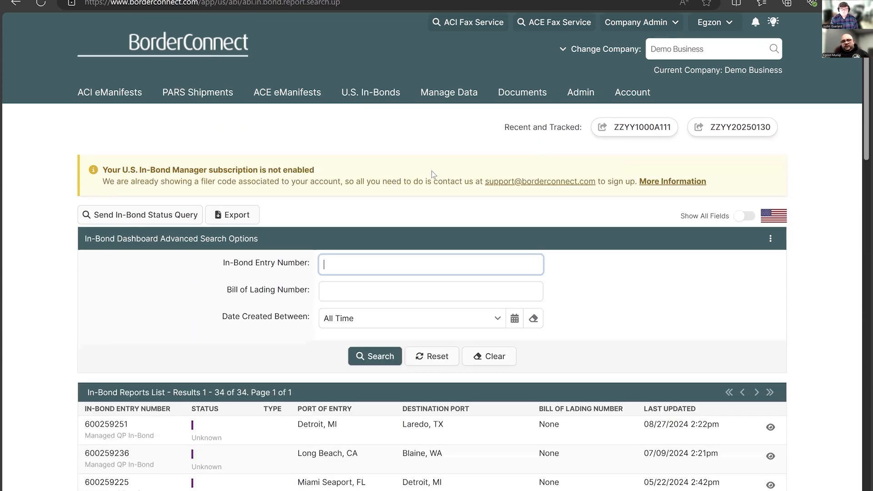
scroll(412, 200, down, 3)
scroll(342, 196, down, 9)
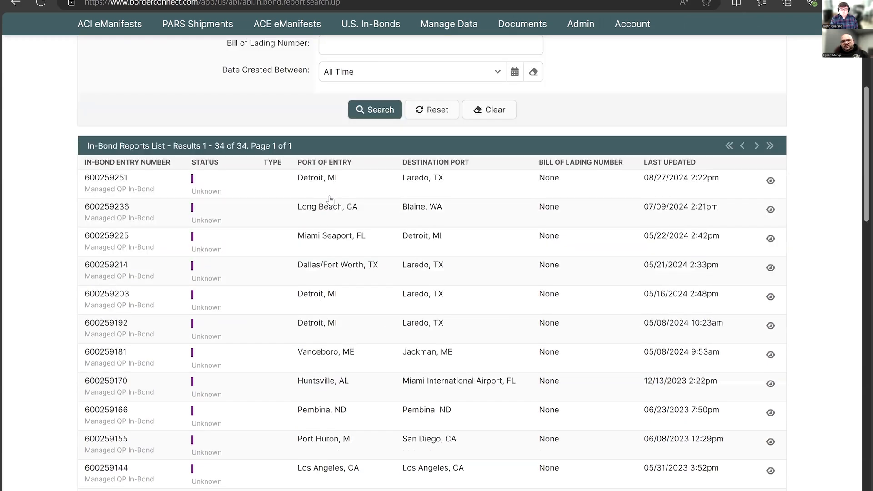
- Open the QP in-bond search and look through the listed in-bond entries
mouse_move(373, 26)
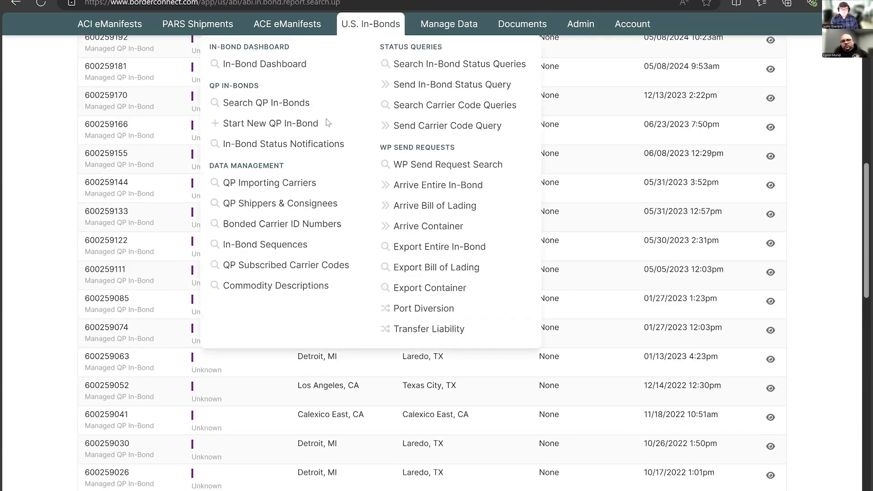
click(333, 106)
scroll(424, 177, down, 8)
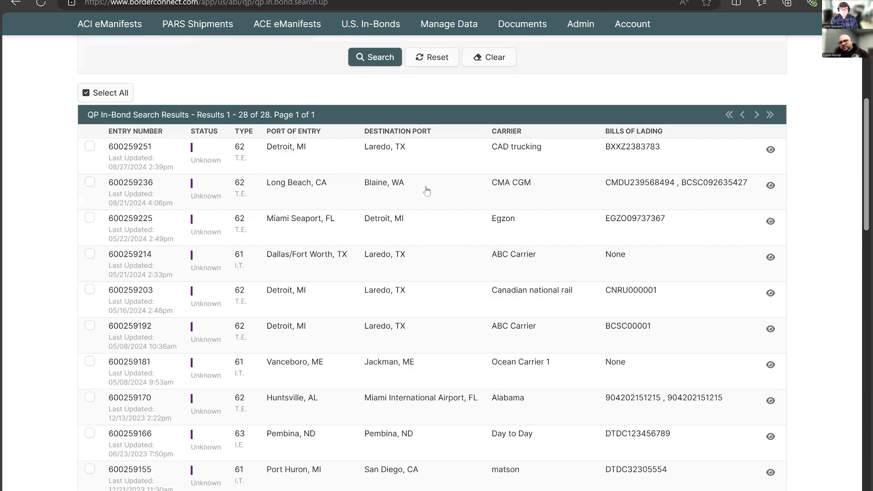
scroll(430, 194, down, 3)
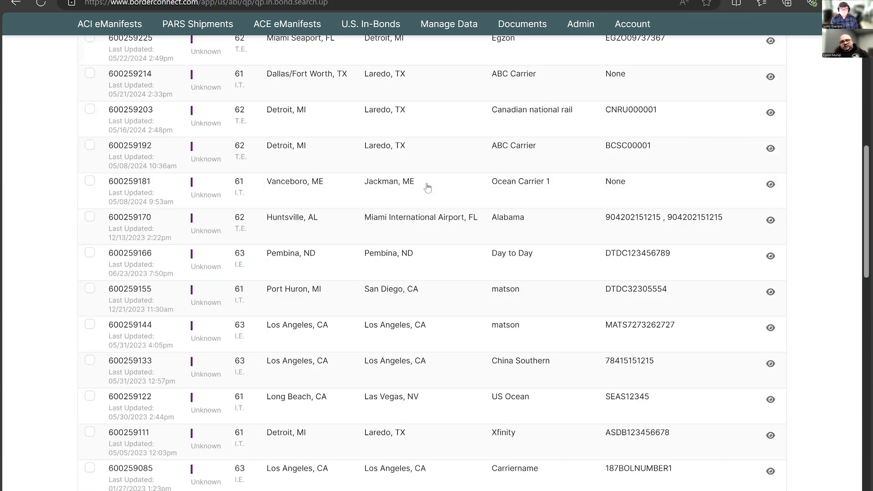
- Look through the remaining QP in-bond entries, and return to the In-Bond Dashboard
scroll(346, 346, down, 5)
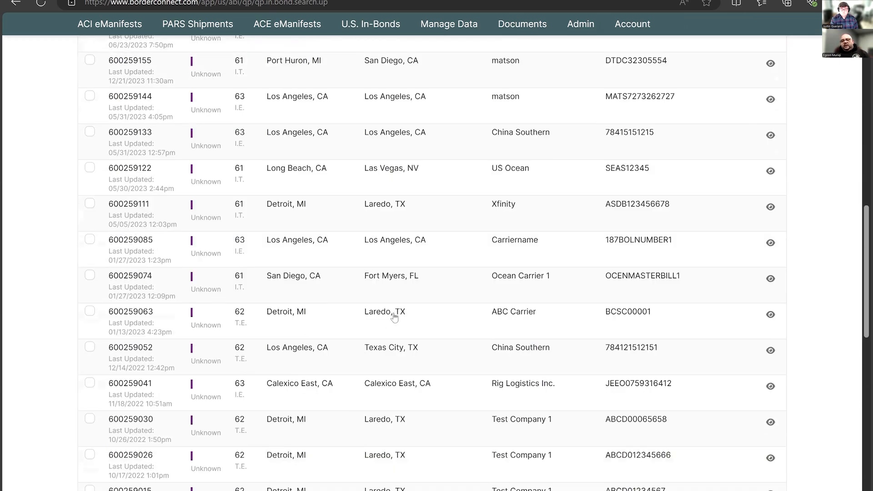
scroll(399, 312, down, 3)
scroll(395, 314, up, 18)
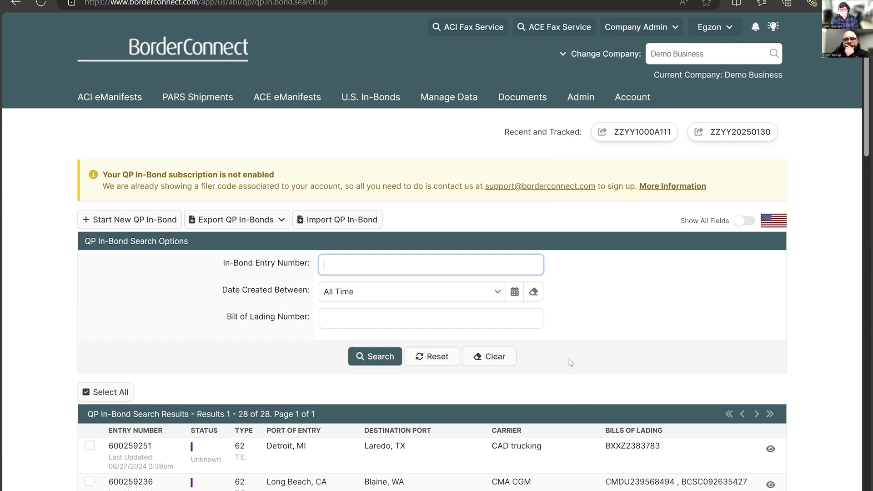
click(383, 96)
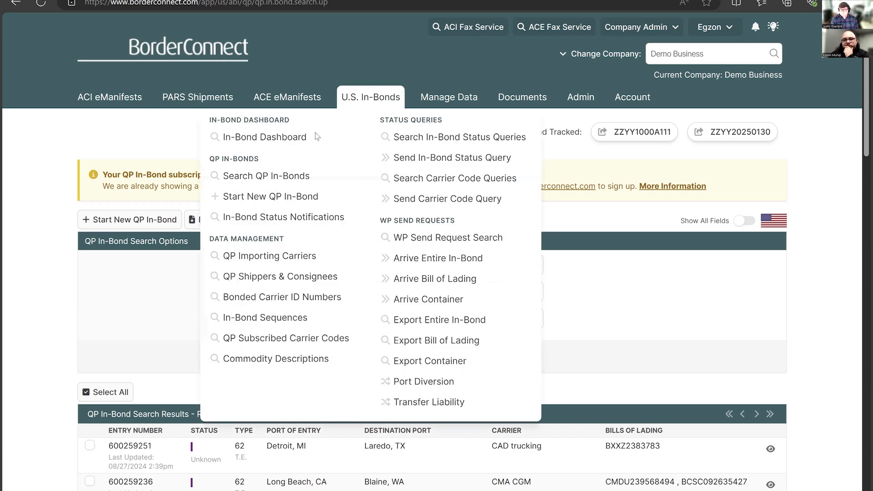
click(315, 136)
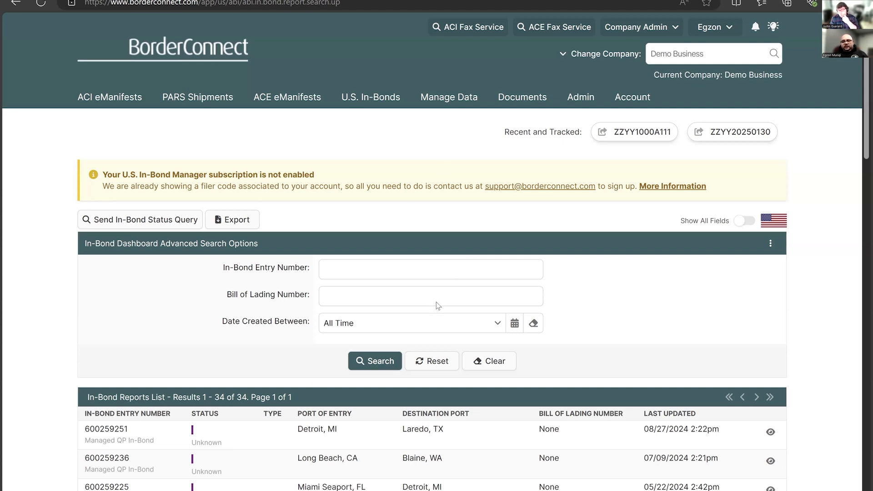
- Switch to BorderConnect's YouTube channel and look over its videos and tutorial playlists
key(ctrl+Tab)
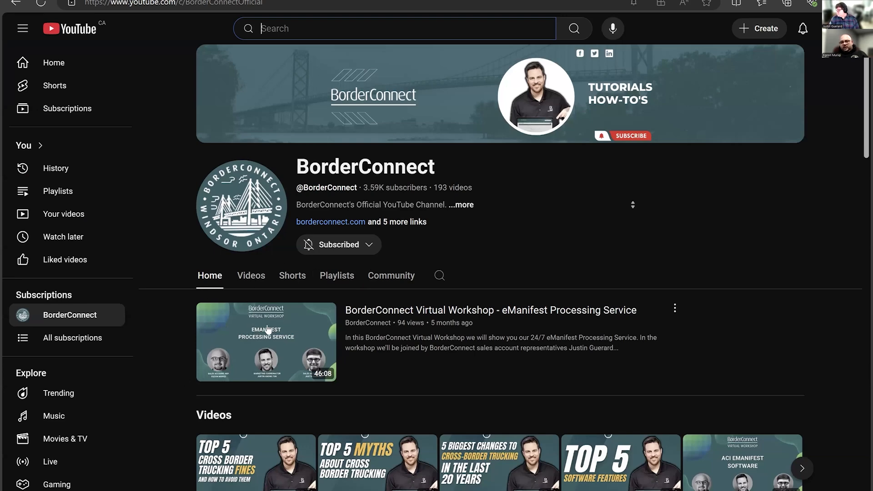
scroll(311, 288, down, 3)
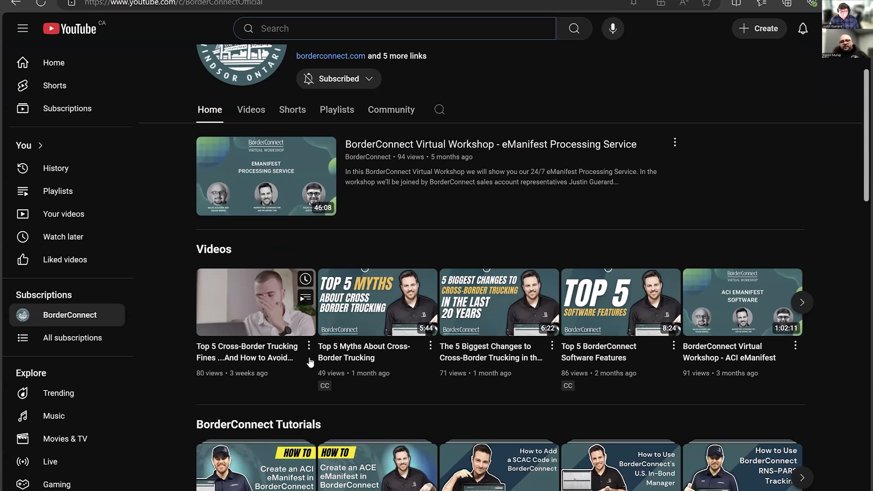
scroll(314, 241, down, 4)
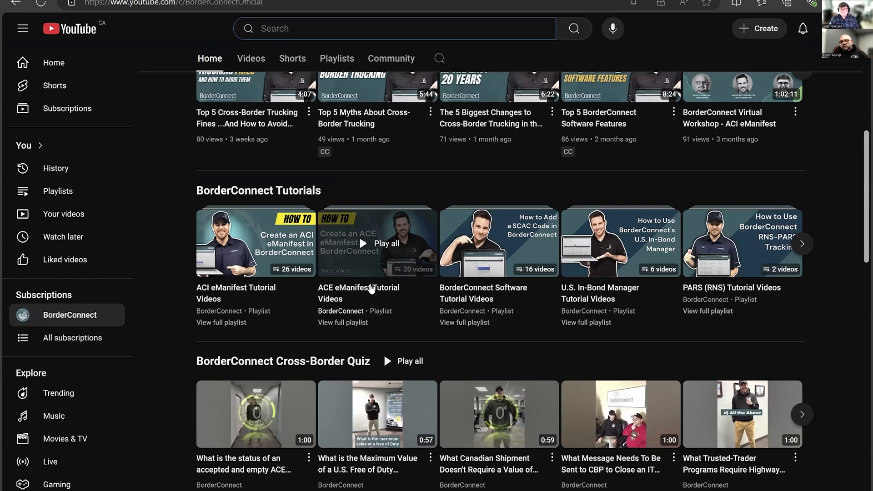
scroll(370, 287, up, 5)
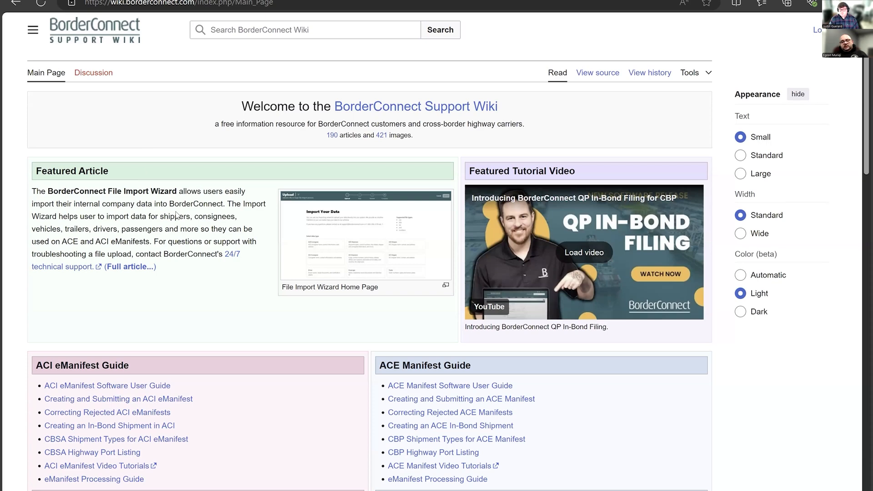
- Look through the ACI, ACE, U.S. In-Bond Manager and software guides on the BorderConnect Support Wiki main page
scroll(177, 215, down, 1)
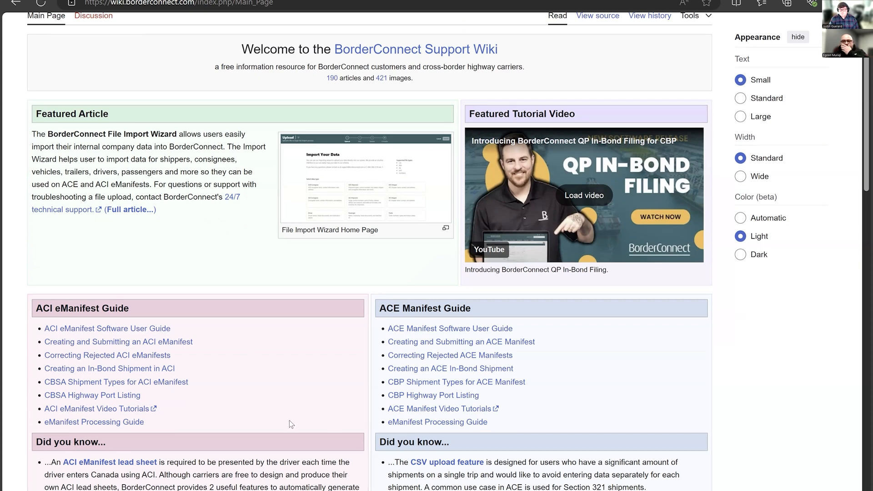
scroll(289, 420, down, 2)
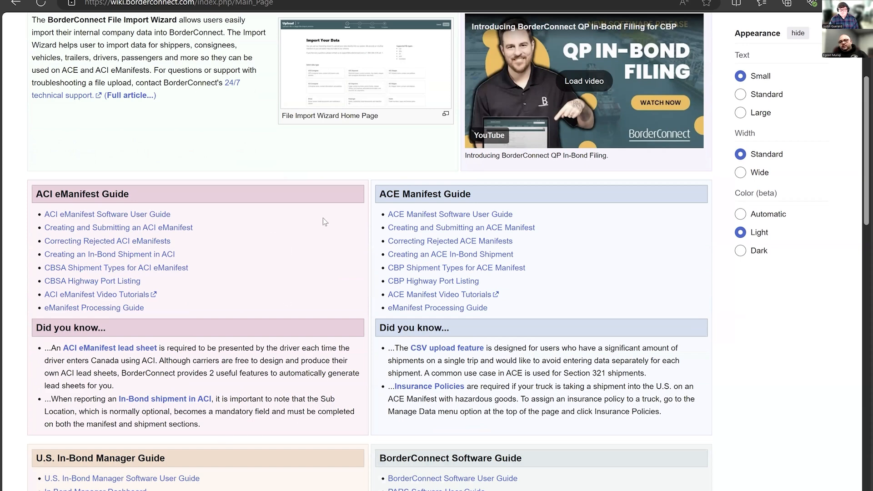
scroll(399, 141, down, 5)
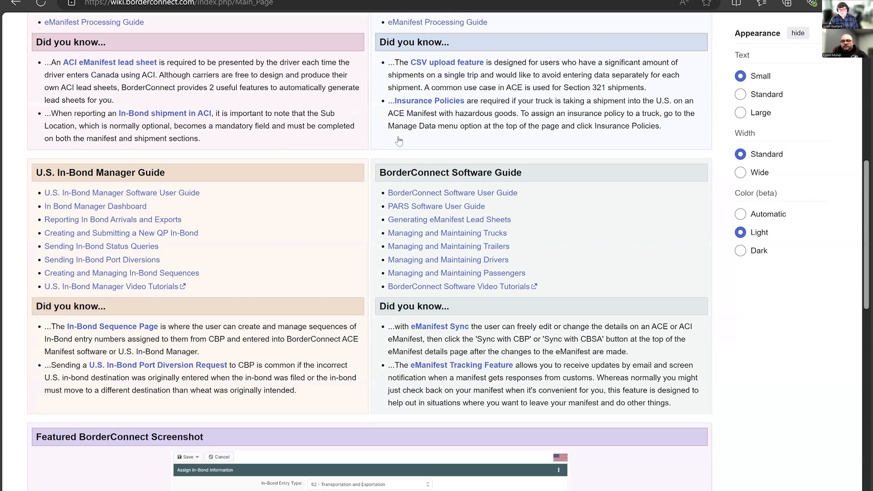
scroll(399, 141, down, 2)
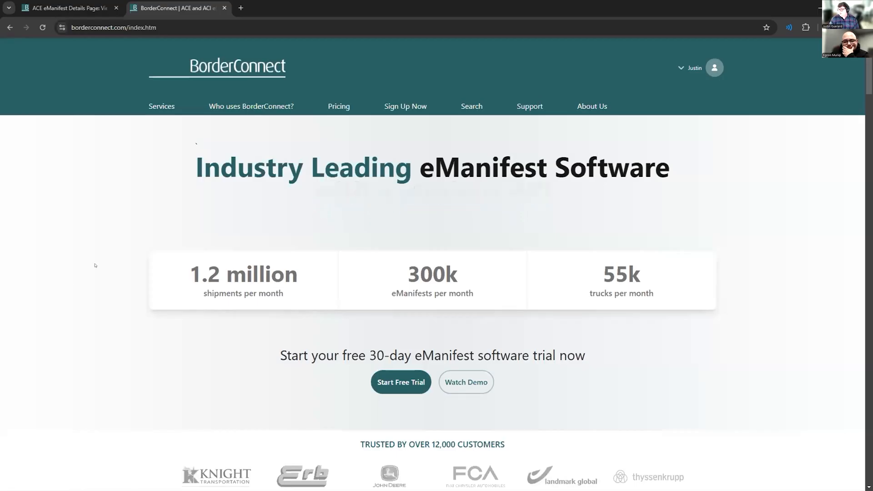
- Open the eManifest software pricing page on the BorderConnect website and read how the payment plans work
mouse_move(329, 105)
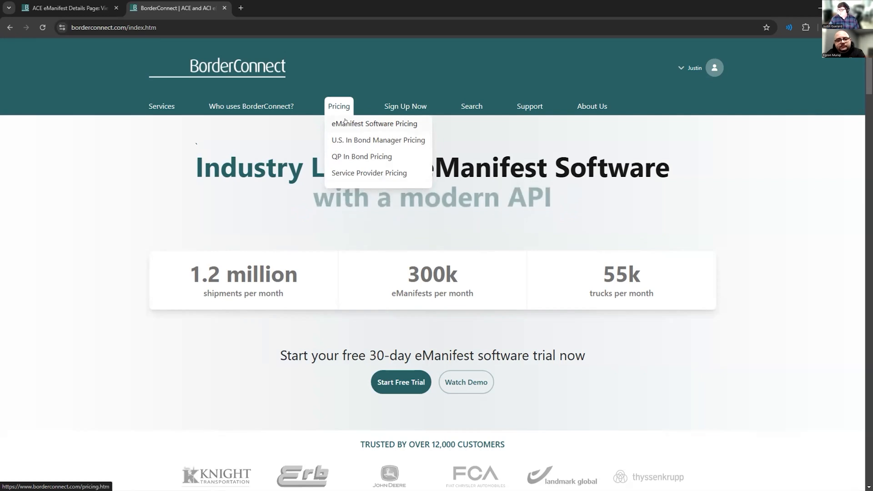
click(382, 124)
scroll(350, 177, down, 3)
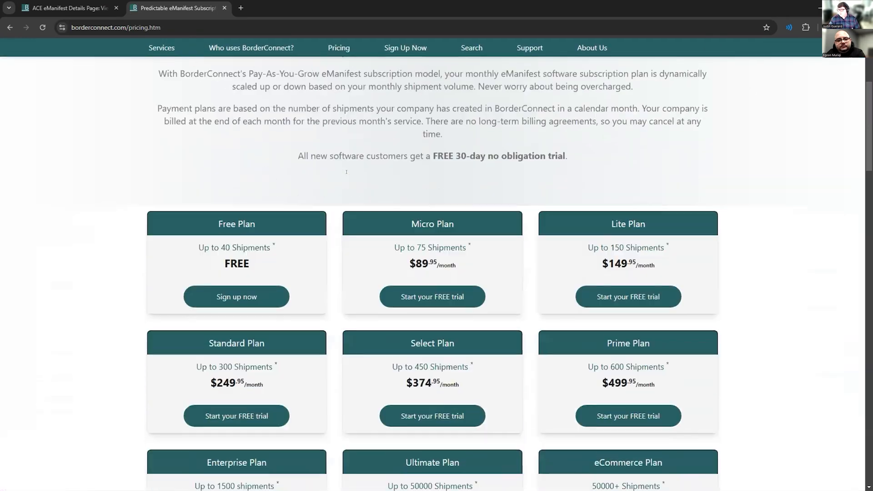
scroll(350, 177, up, 1)
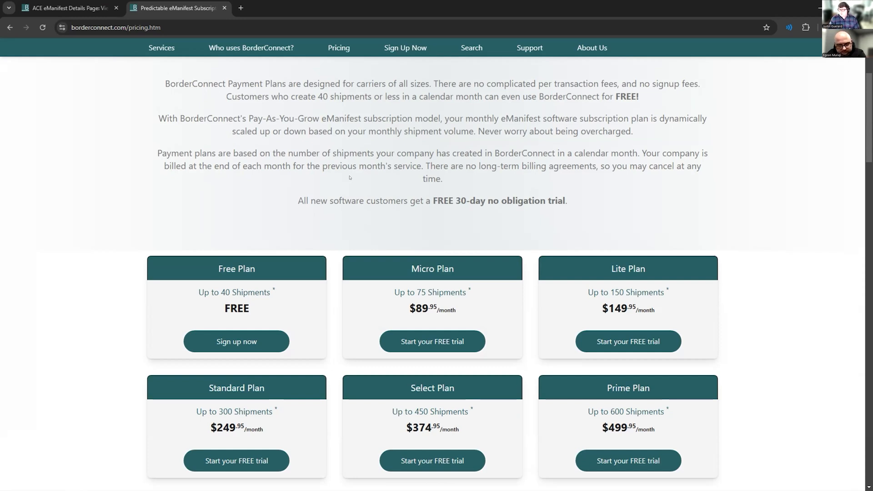
- Compare the eManifest plan tiers and highlight the Free Plan's shipment limit and price
scroll(338, 179, down, 1)
scroll(354, 196, down, 2)
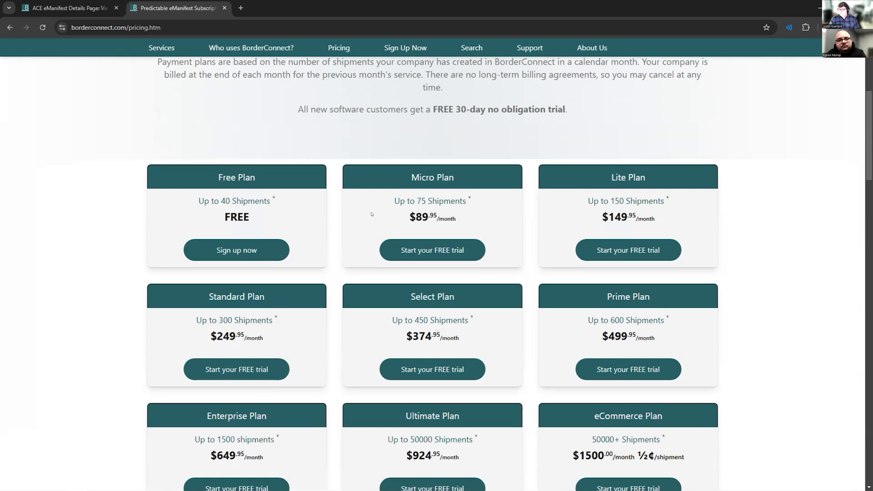
scroll(368, 212, down, 2)
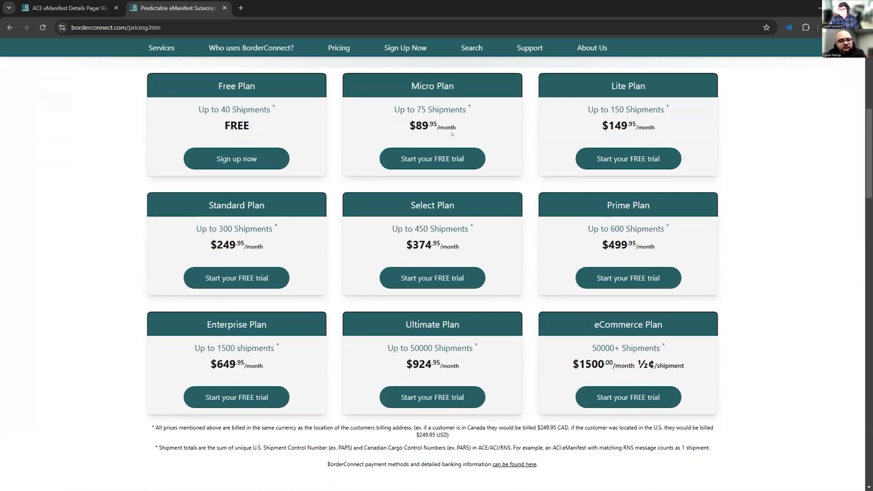
scroll(315, 164, up, 1)
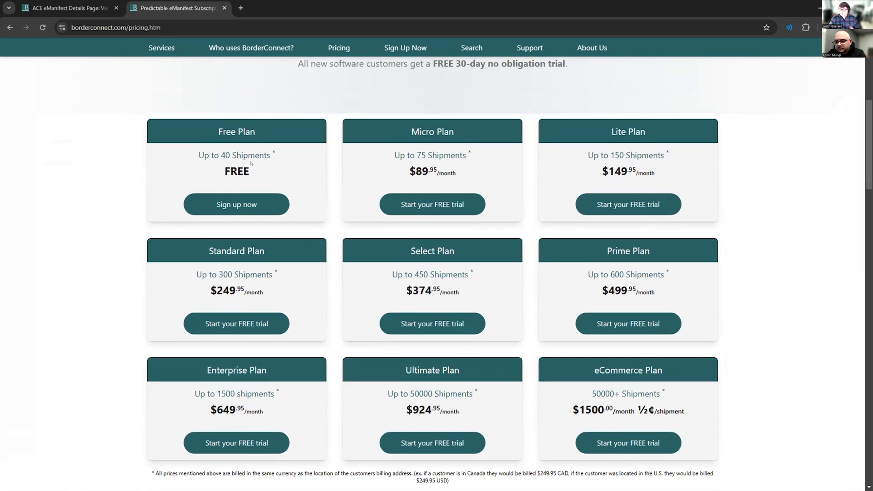
triple_click(266, 164)
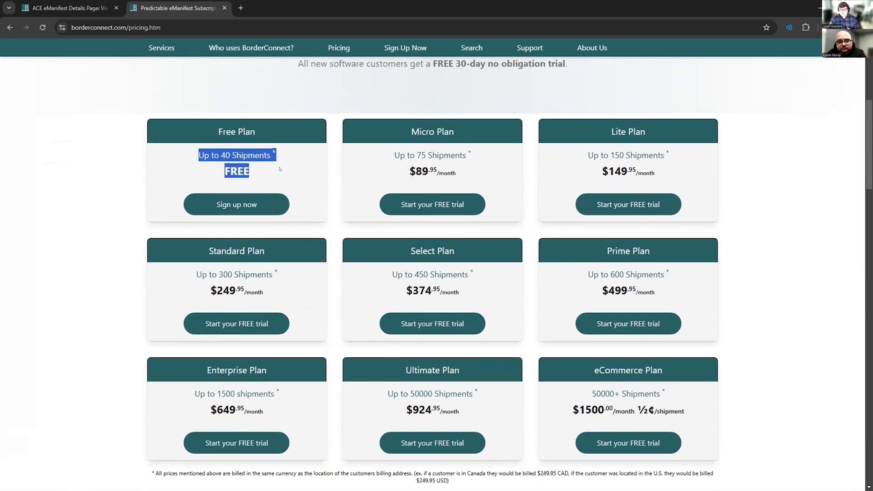
click(280, 169)
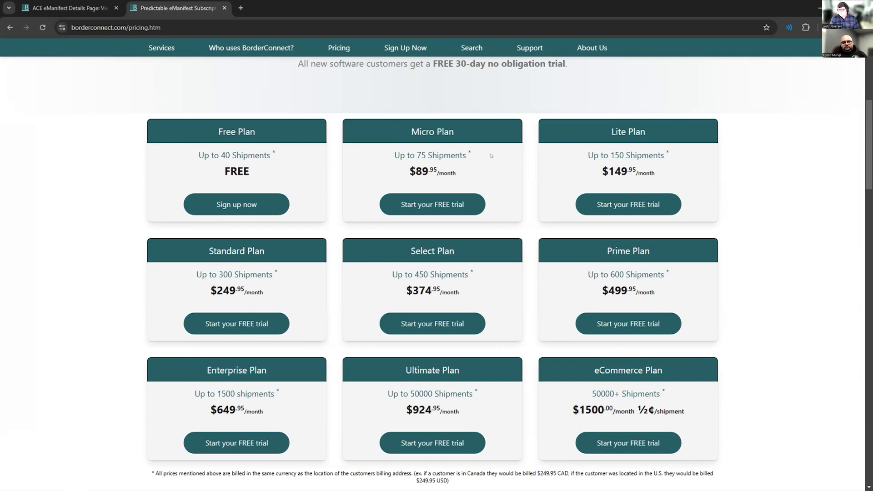
- Highlight the free 30-day no obligation trial offer in the pricing introduction and return to the page heading
scroll(477, 223, up, 3)
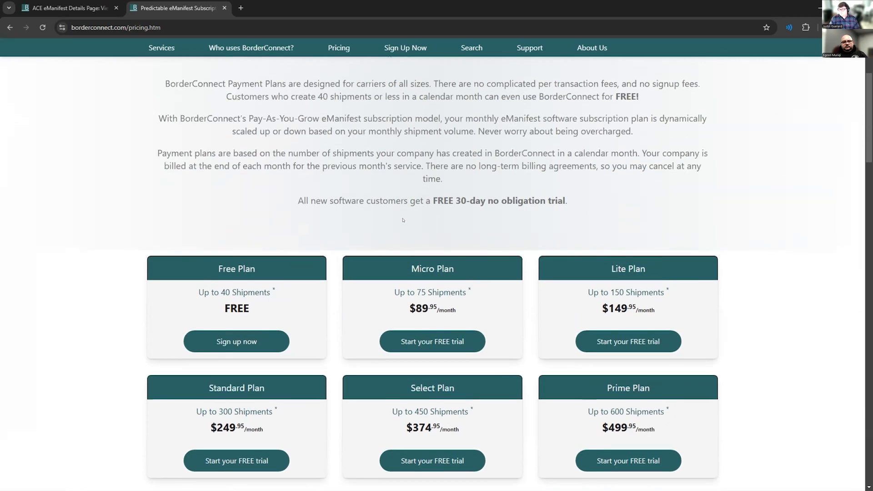
drag(431, 201, 523, 200)
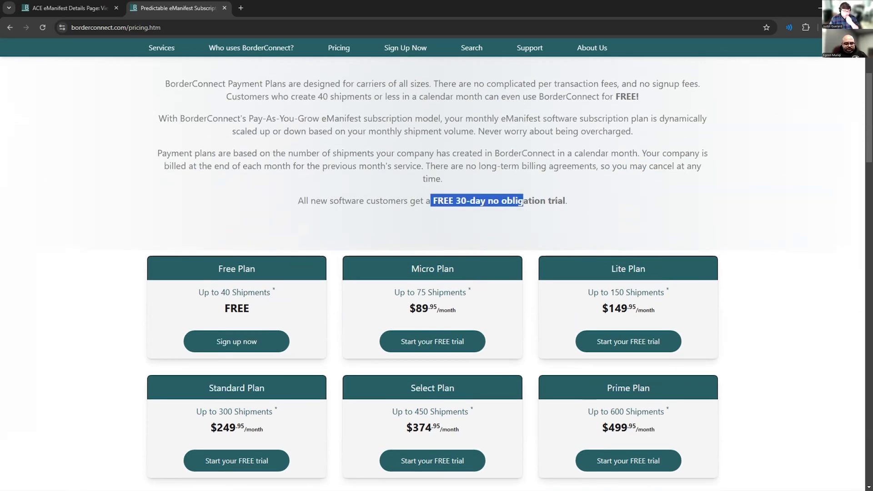
click(568, 214)
scroll(522, 218, up, 3)
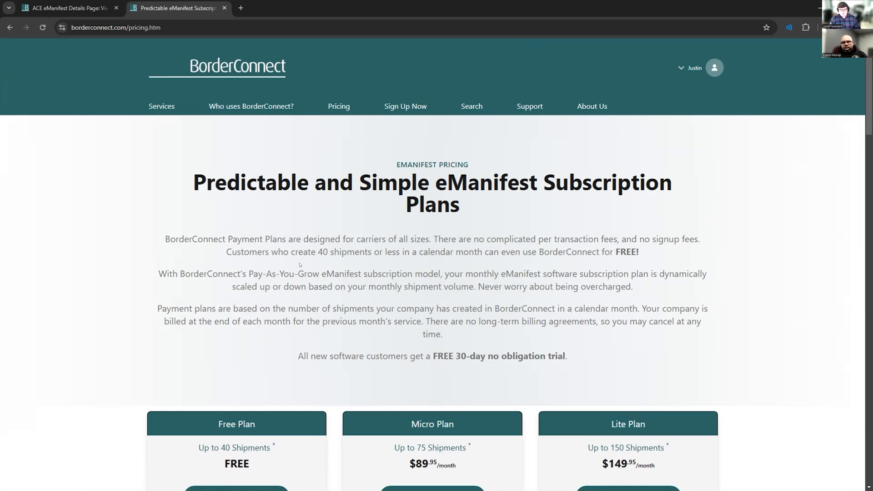
- Review the subscription plans again, from the Free Plan to the eCommerce Plan, including the billing footnotes
scroll(307, 257, down, 3)
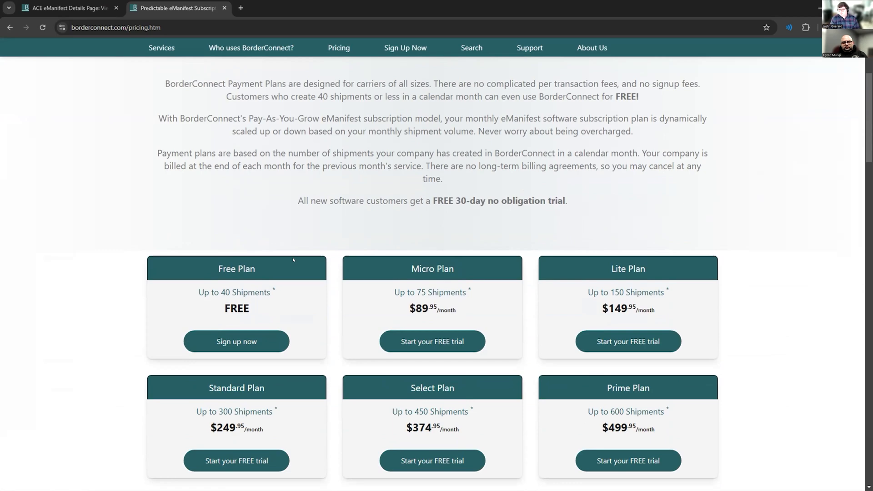
scroll(287, 258, down, 2)
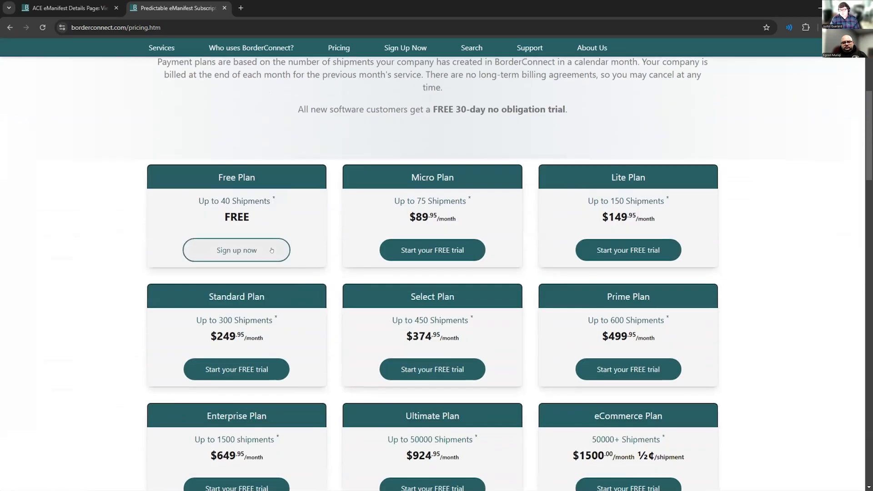
scroll(317, 236, down, 2)
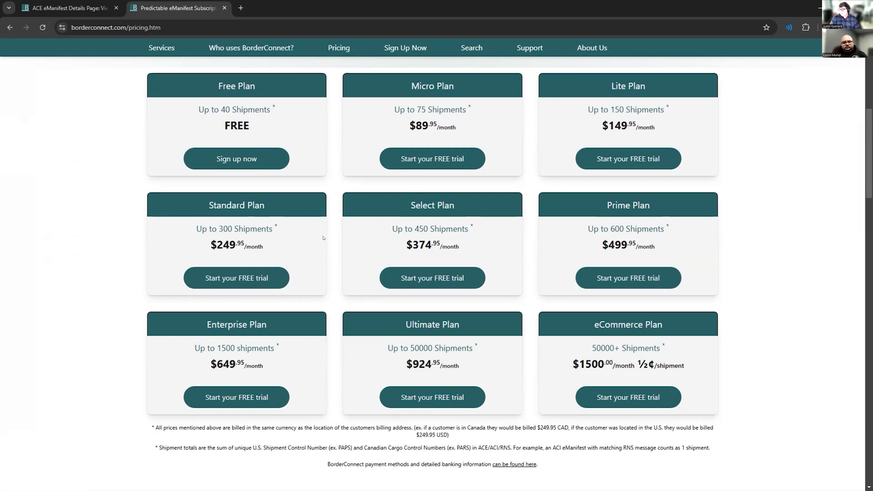
scroll(324, 237, up, 1)
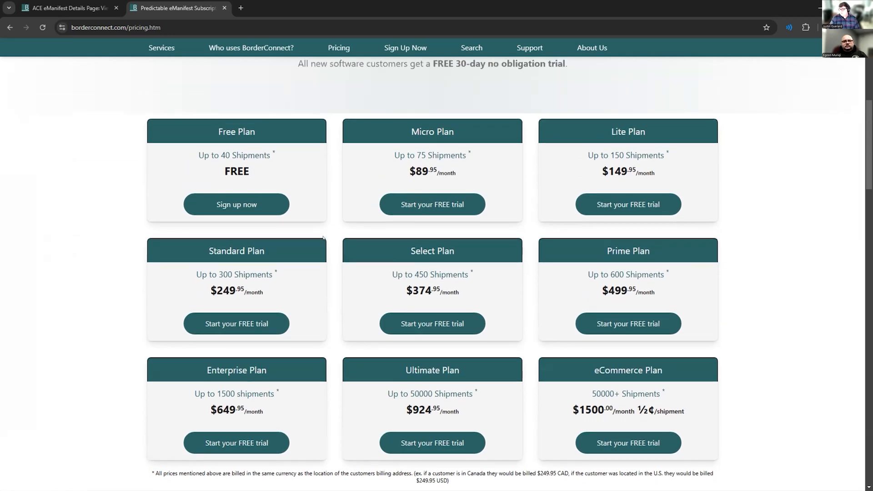